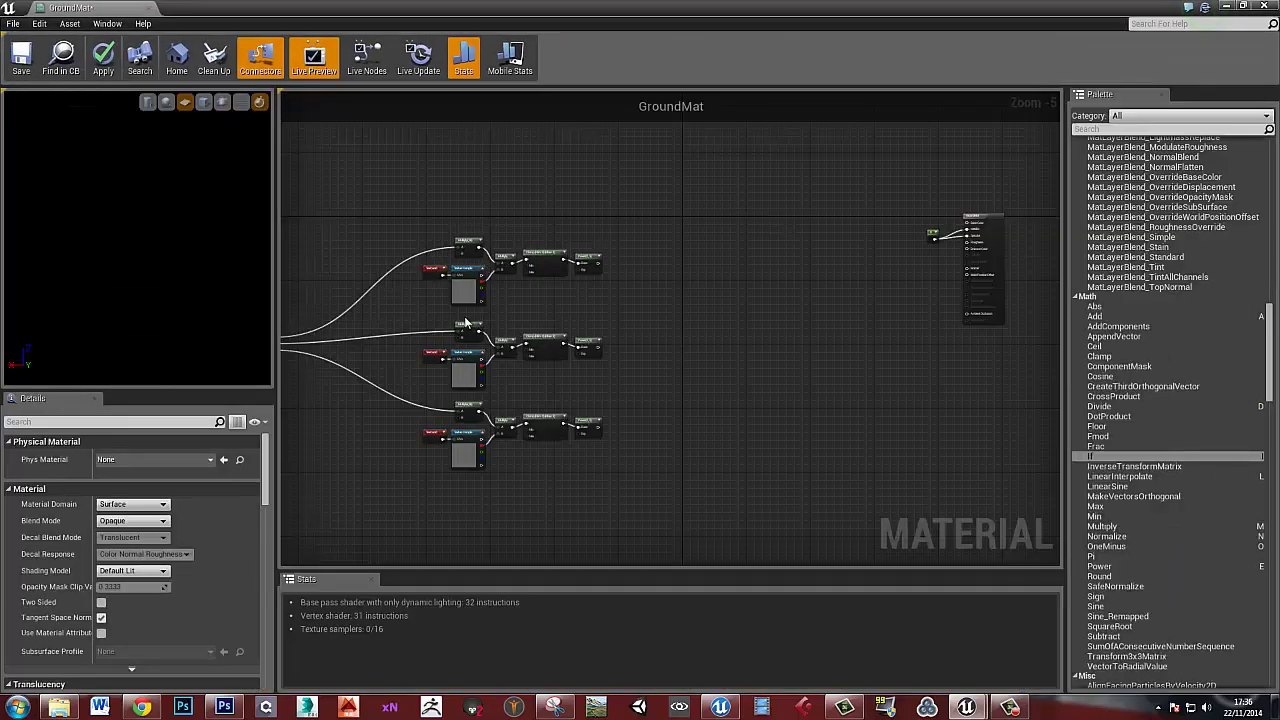
Examine the Vertex Color node and the three Multiply, Clamp and Power mask chains fed by its red, green and blue outputs
{"action": "right_click_drag", "start_coordinate": [464, 290], "coordinate": [601, 277]}
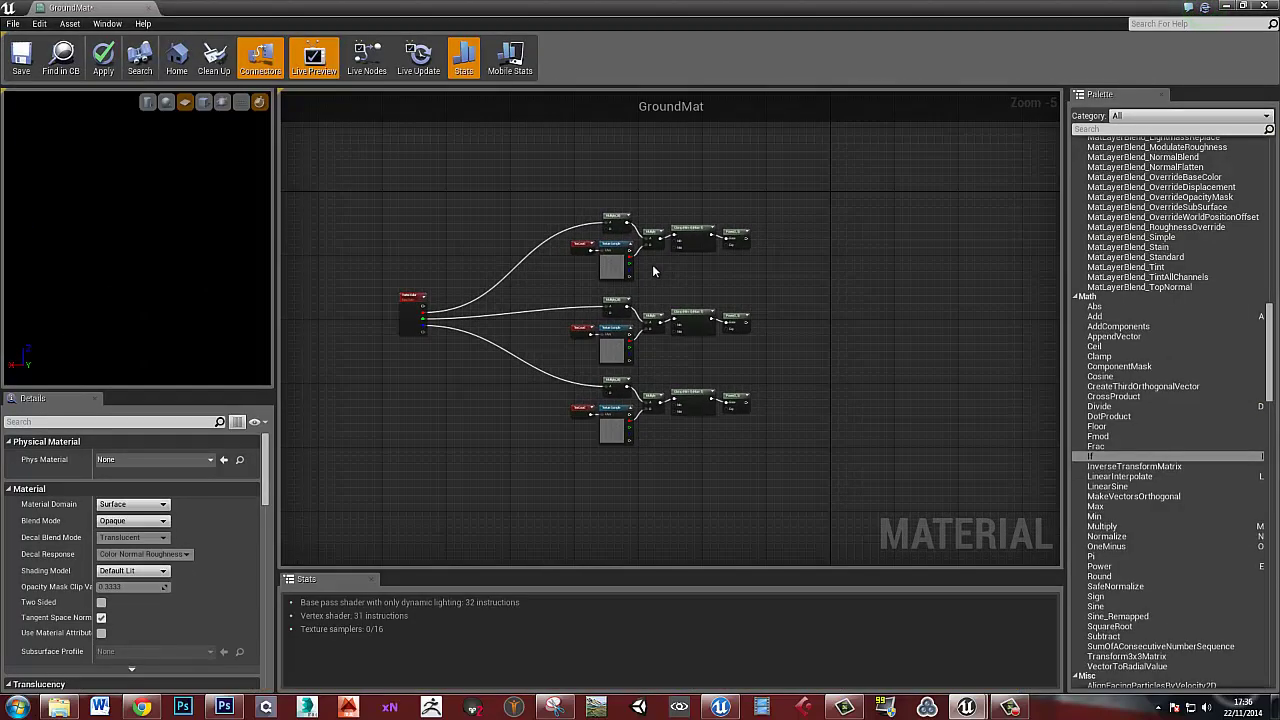
{"action": "scroll", "coordinate": [652, 271], "scroll_direction": "up", "scroll_amount": 1}
{"action": "scroll", "coordinate": [661, 276], "scroll_direction": "up", "scroll_amount": 3}
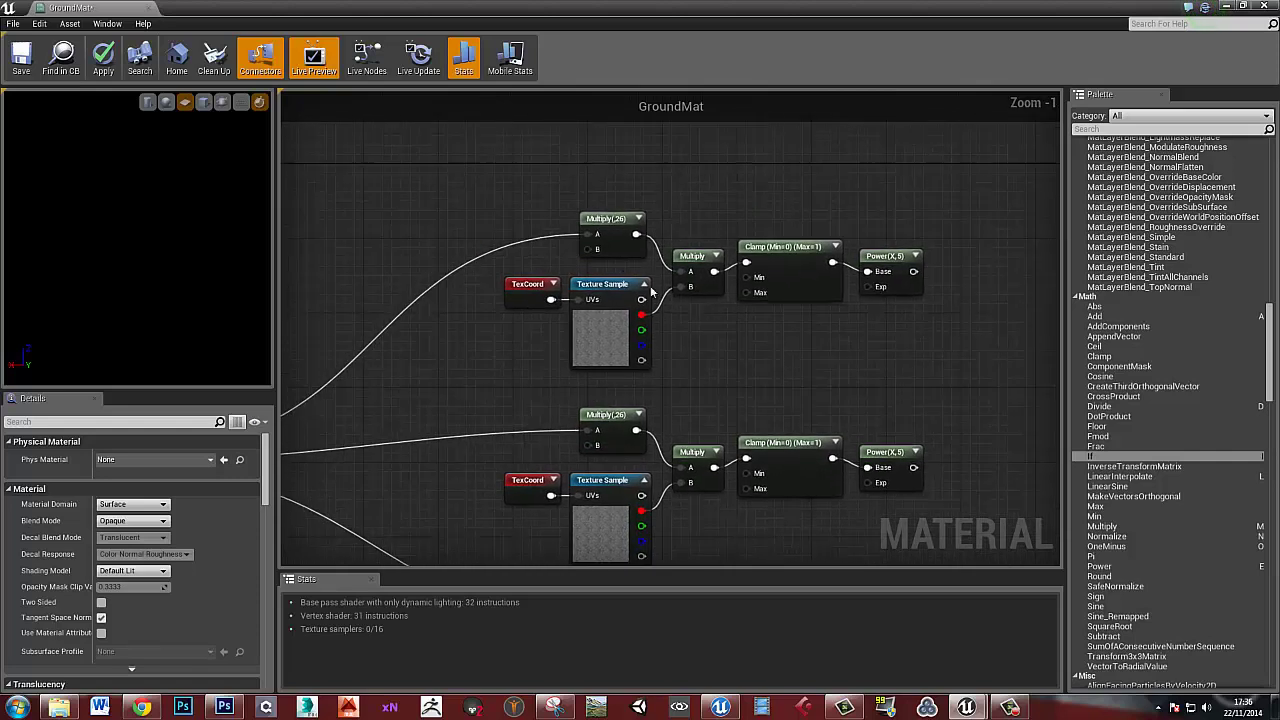
{"action": "left_click_drag", "start_coordinate": [474, 184], "coordinate": [945, 373]}
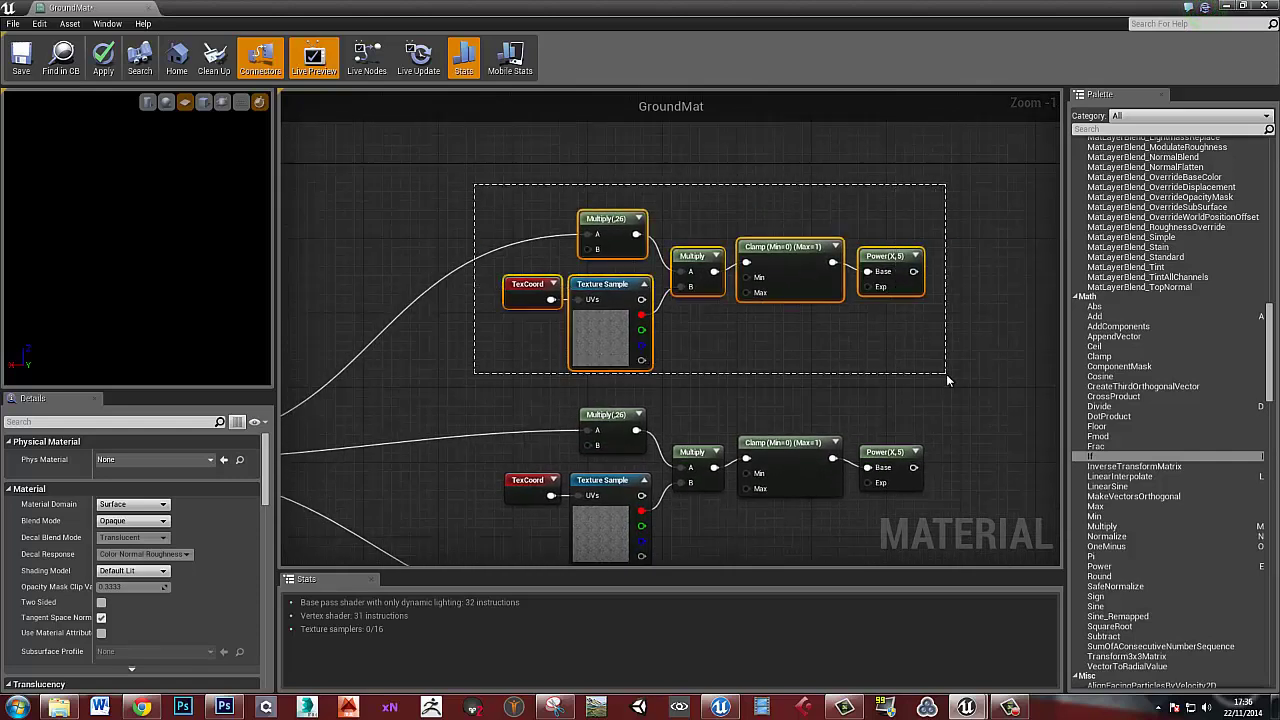
{"action": "left_click_drag", "start_coordinate": [457, 168], "coordinate": [954, 373]}
{"action": "left_click", "coordinate": [840, 354]}
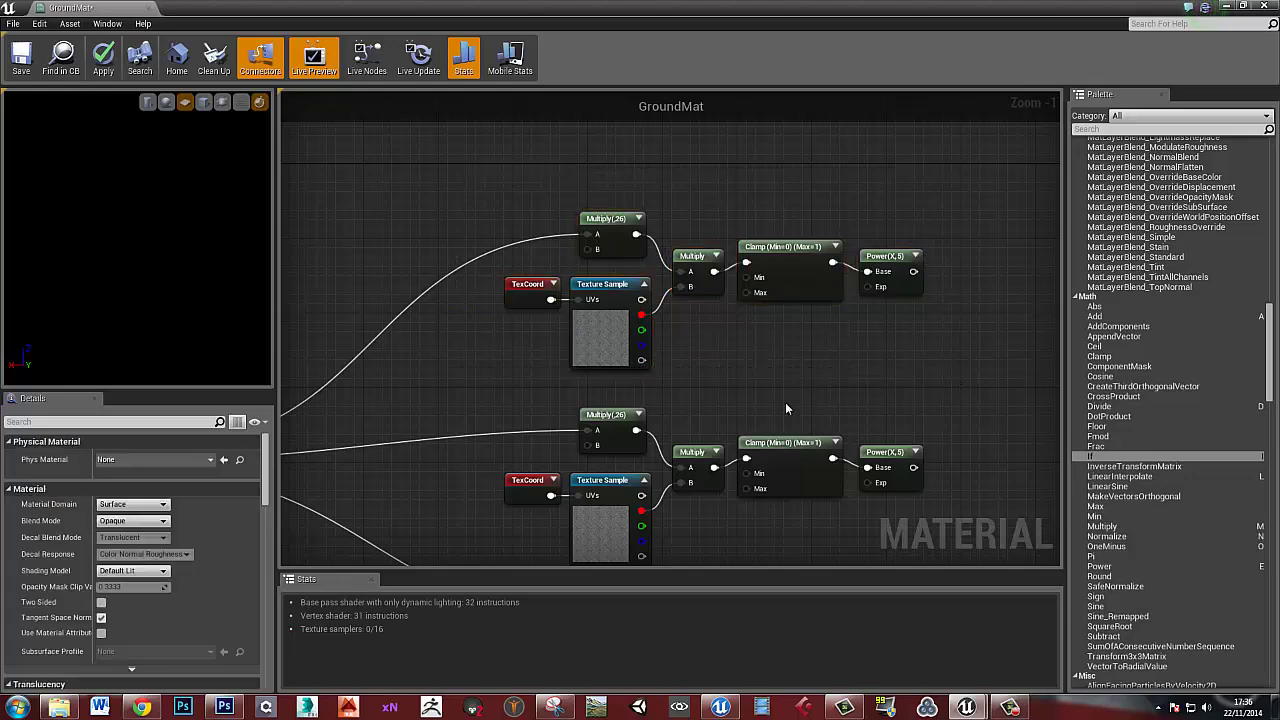
{"action": "left_click_drag", "start_coordinate": [485, 185], "coordinate": [924, 383]}
{"action": "right_click_drag", "start_coordinate": [740, 428], "coordinate": [774, 318]}
{"action": "left_click", "coordinate": [773, 326]}
{"action": "right_click_drag", "start_coordinate": [538, 316], "coordinate": [800, 284]}
{"action": "left_click", "coordinate": [449, 268]}
{"action": "scroll", "coordinate": [509, 294], "scroll_direction": "down", "scroll_amount": 2}
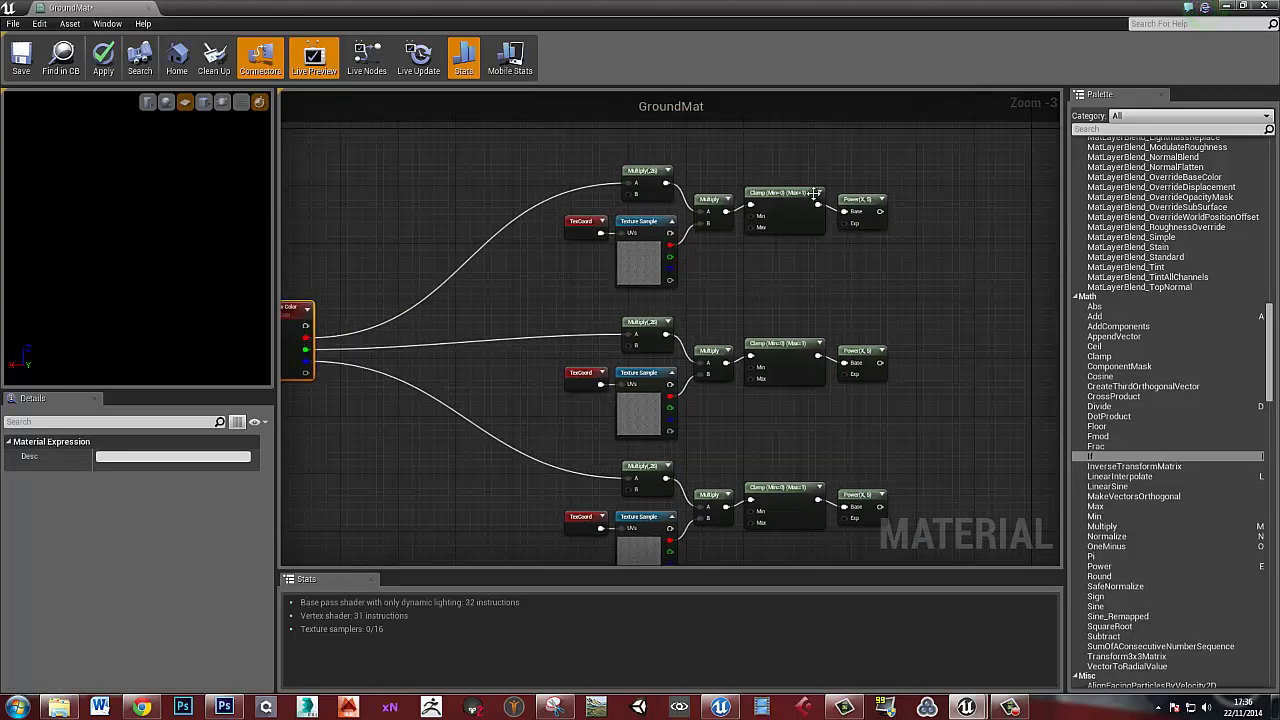
{"action": "mouse_move", "coordinate": [445, 354]}
{"action": "right_mouse_down"}
{"action": "mouse_move", "coordinate": [420, 352]}
{"action": "mouse_move", "coordinate": [453, 335]}
{"action": "right_mouse_up"}
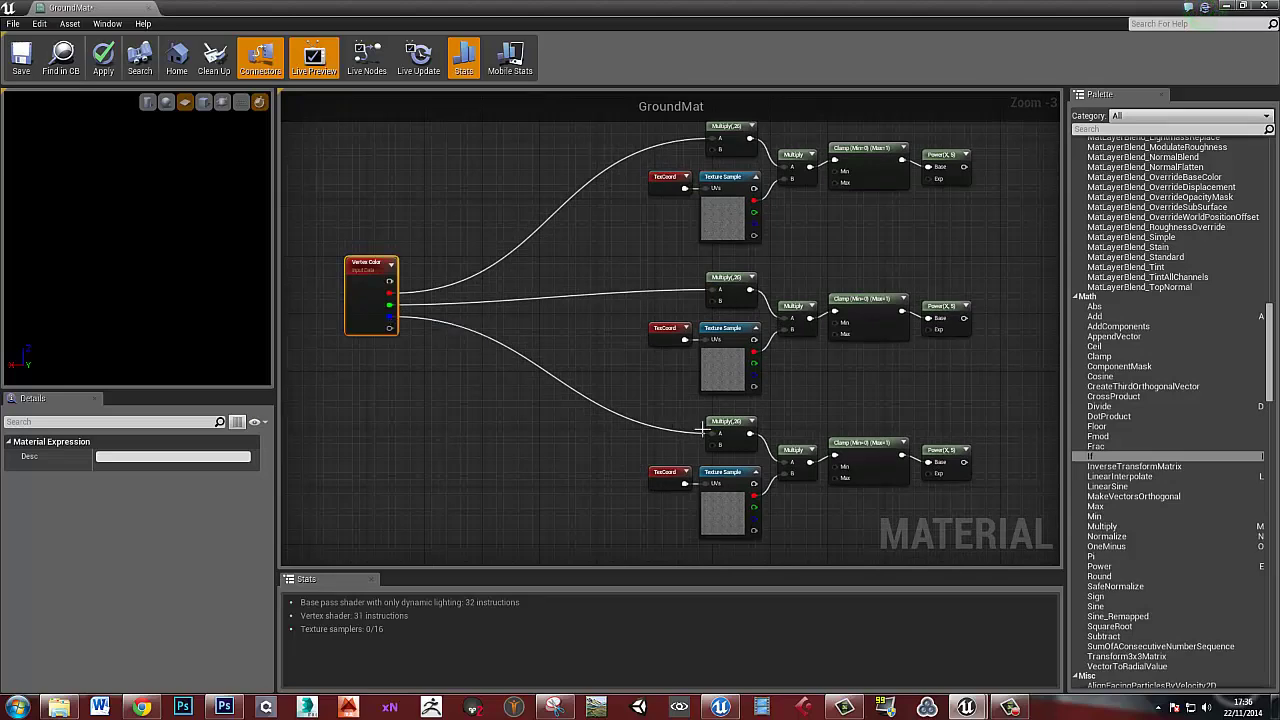
{"action": "right_click_drag", "start_coordinate": [930, 297], "coordinate": [753, 318]}
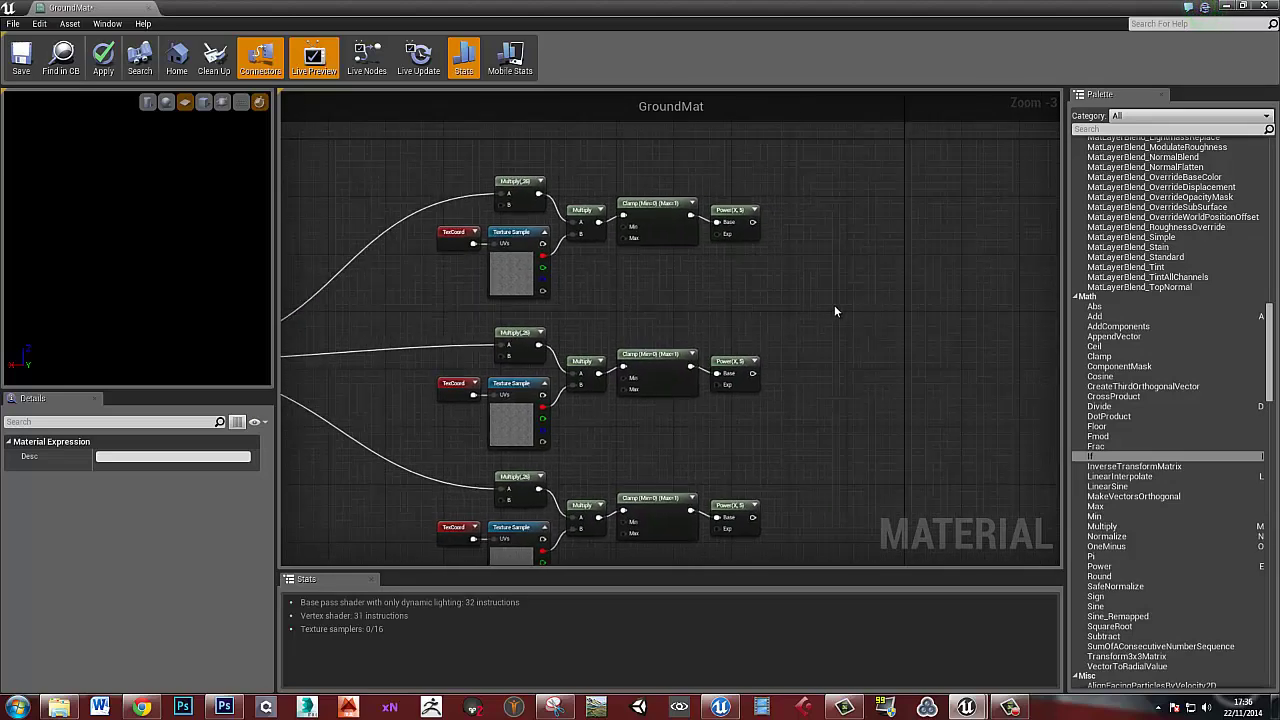
{"action": "scroll", "coordinate": [790, 300], "scroll_direction": "down", "scroll_amount": 2}
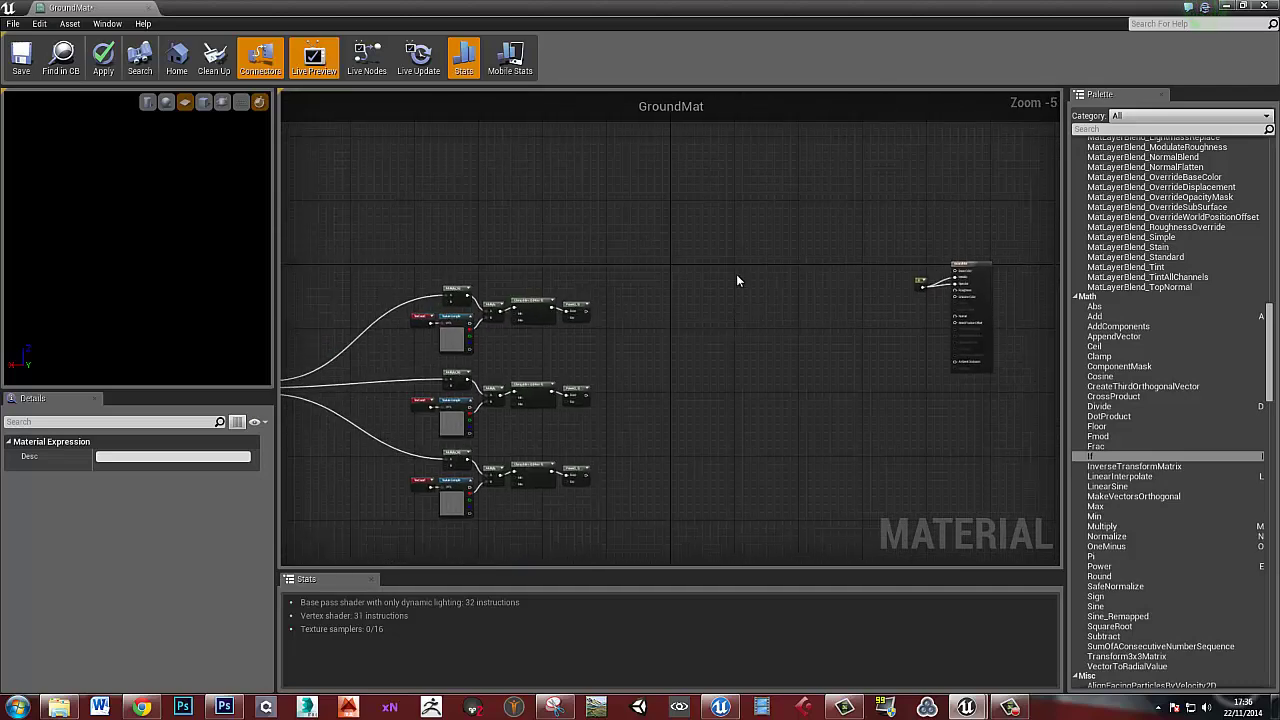
Add the concrete_diff, concrete_dirty_diff and concrete_moldy_diff textures from the VertexPaint folder to the GroundMat graph as Texture Samples
{"action": "left_click_drag", "start_coordinate": [670, 6], "coordinate": [930, 91]}
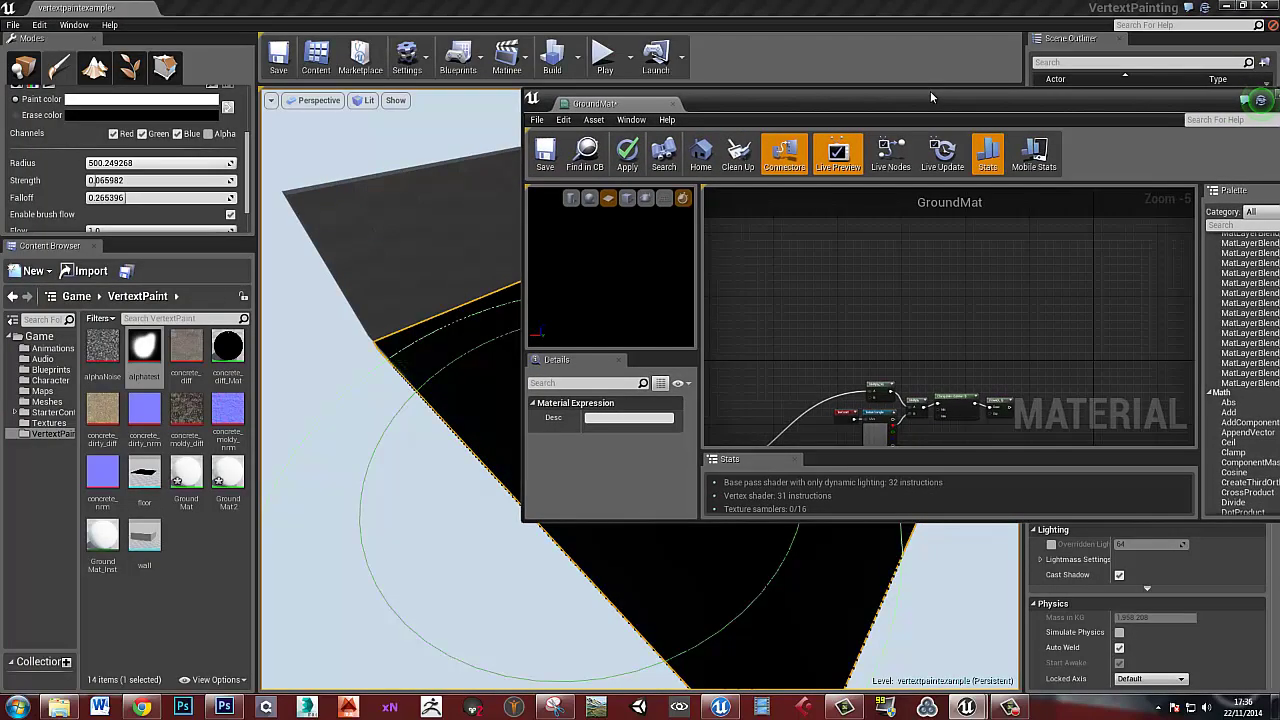
{"action": "left_click", "coordinate": [186, 352]}
{"action": "left_click", "coordinate": [186, 410], "text": "ctrl"}
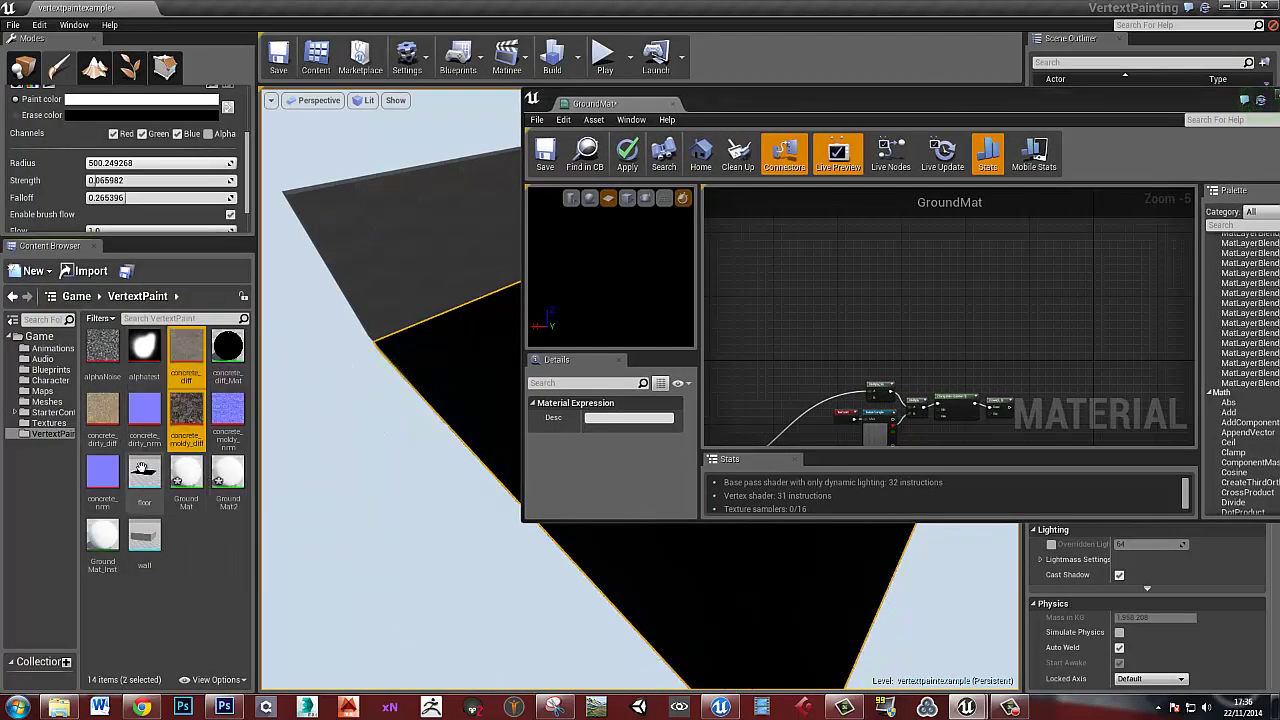
{"action": "left_click", "coordinate": [183, 377]}
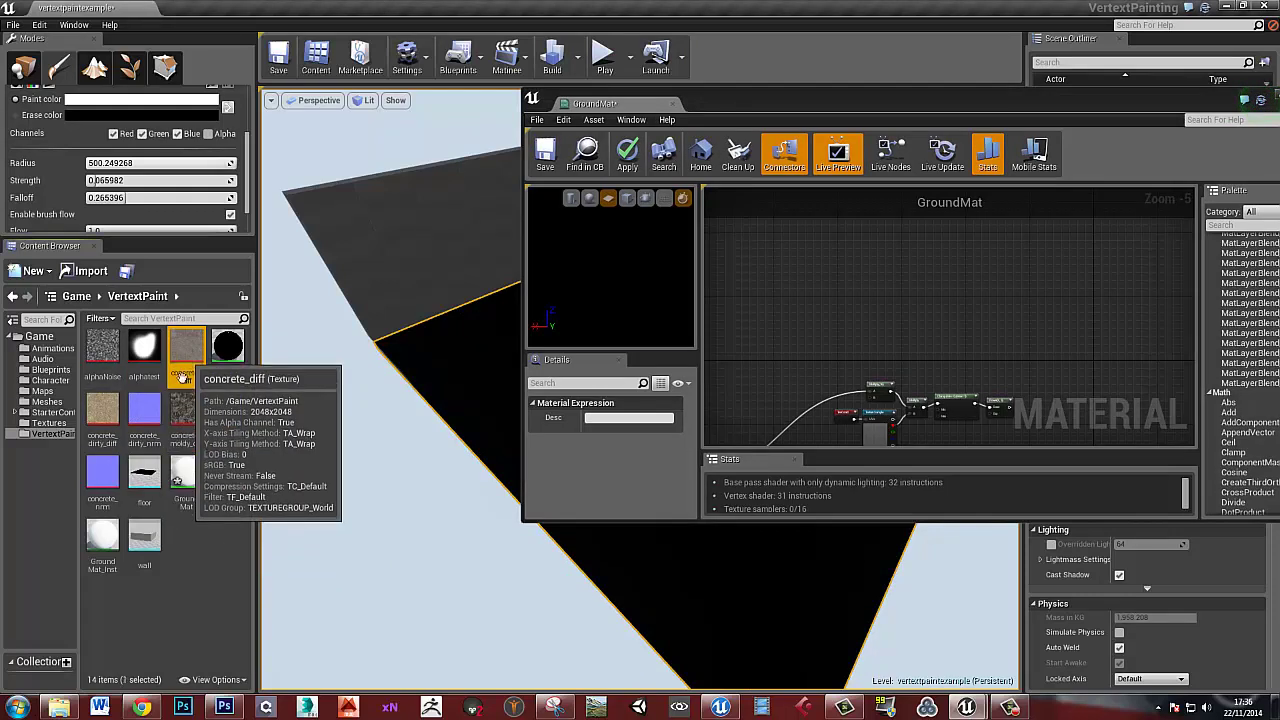
{"action": "left_click", "coordinate": [102, 410], "text": "ctrl"}
{"action": "left_click", "coordinate": [183, 410], "text": "ctrl"}
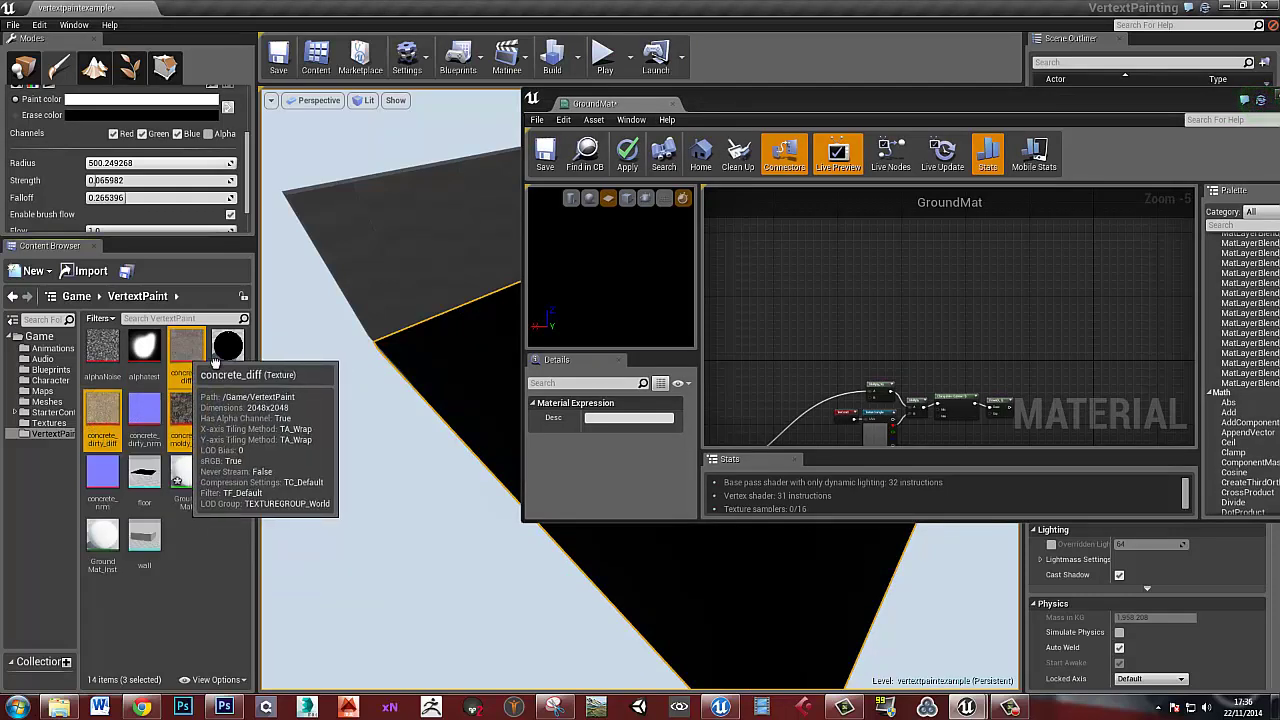
{"action": "left_click_drag", "start_coordinate": [213, 362], "coordinate": [1064, 276]}
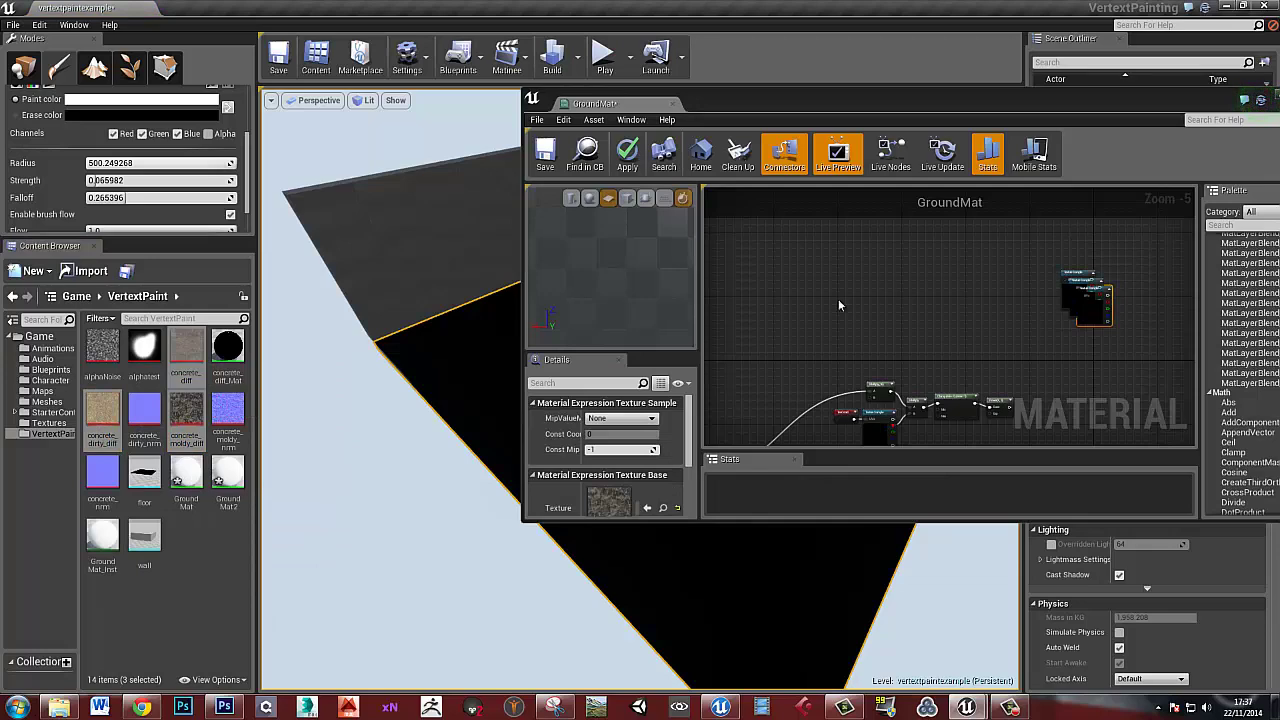
{"action": "double_click", "coordinate": [1057, 106]}
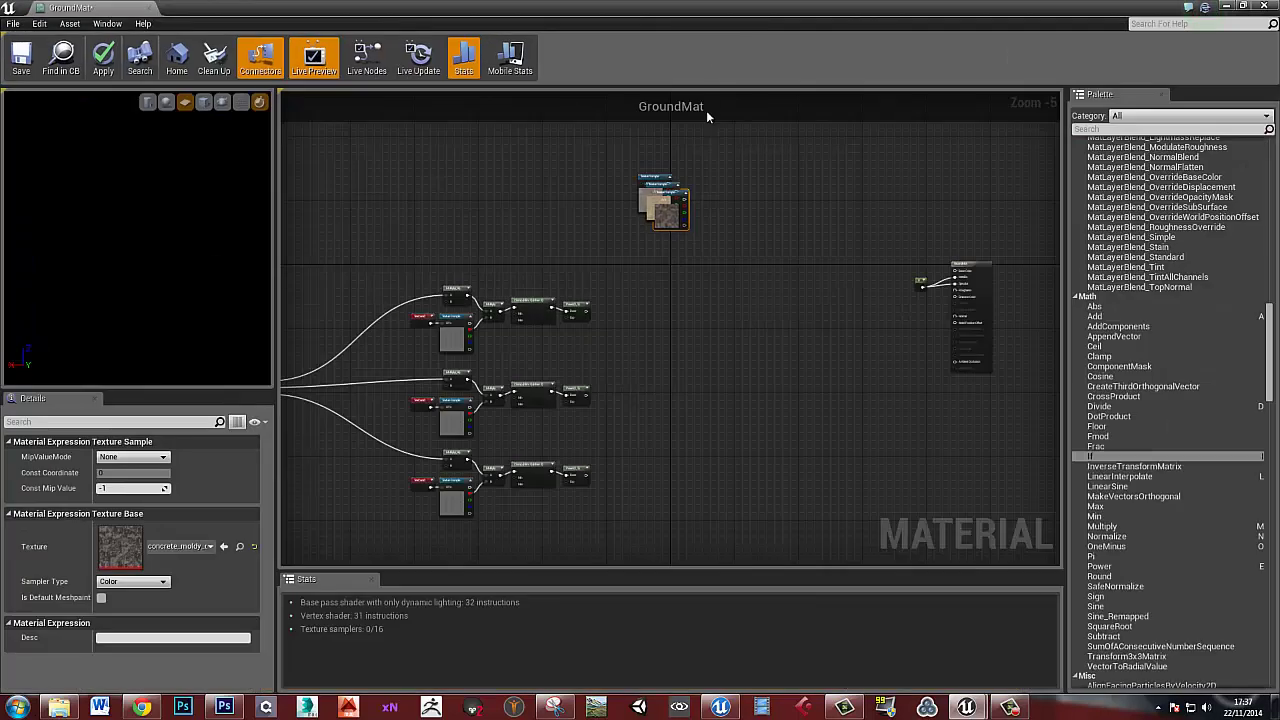
Arrange the three overlapping Texture Samples in a column, with concrete_diff above concrete_dirty_diff and concrete_moldy_diff below them
{"action": "right_click_drag", "start_coordinate": [715, 248], "coordinate": [656, 302]}
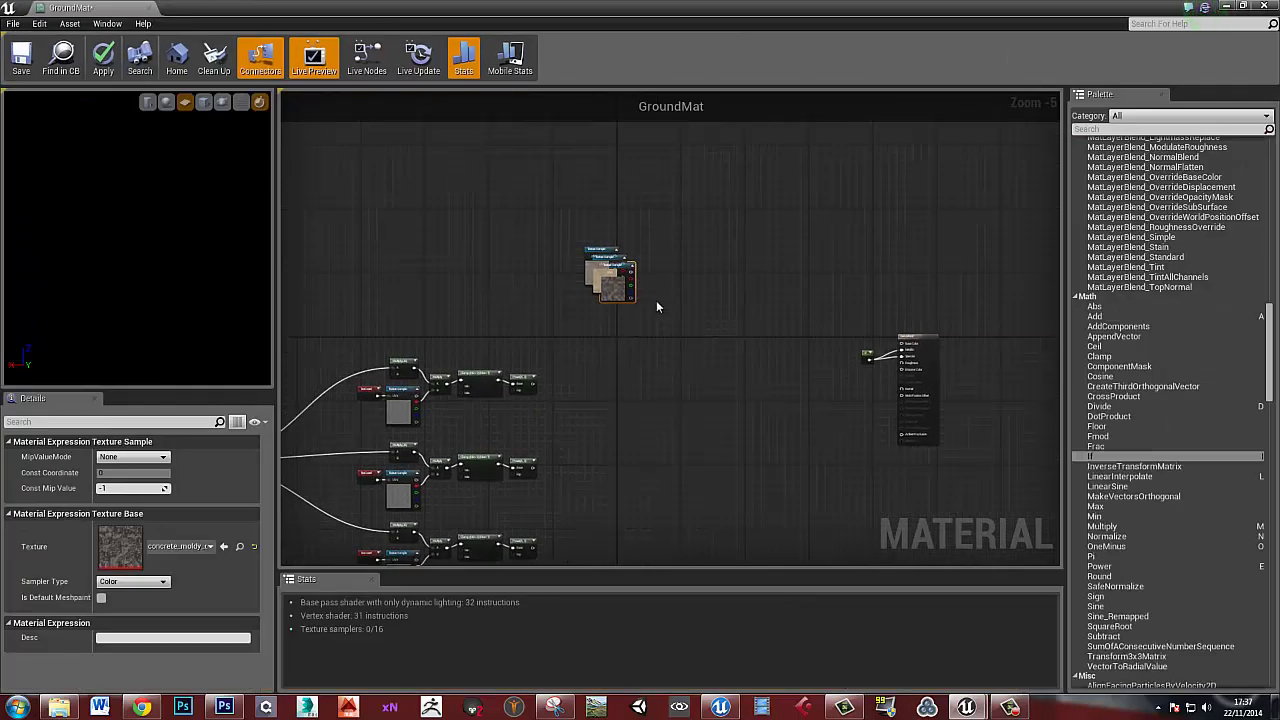
{"action": "left_click", "coordinate": [656, 300]}
{"action": "scroll", "coordinate": [649, 276], "scroll_direction": "up", "scroll_amount": 3}
{"action": "left_click_drag", "start_coordinate": [604, 261], "coordinate": [803, 387]}
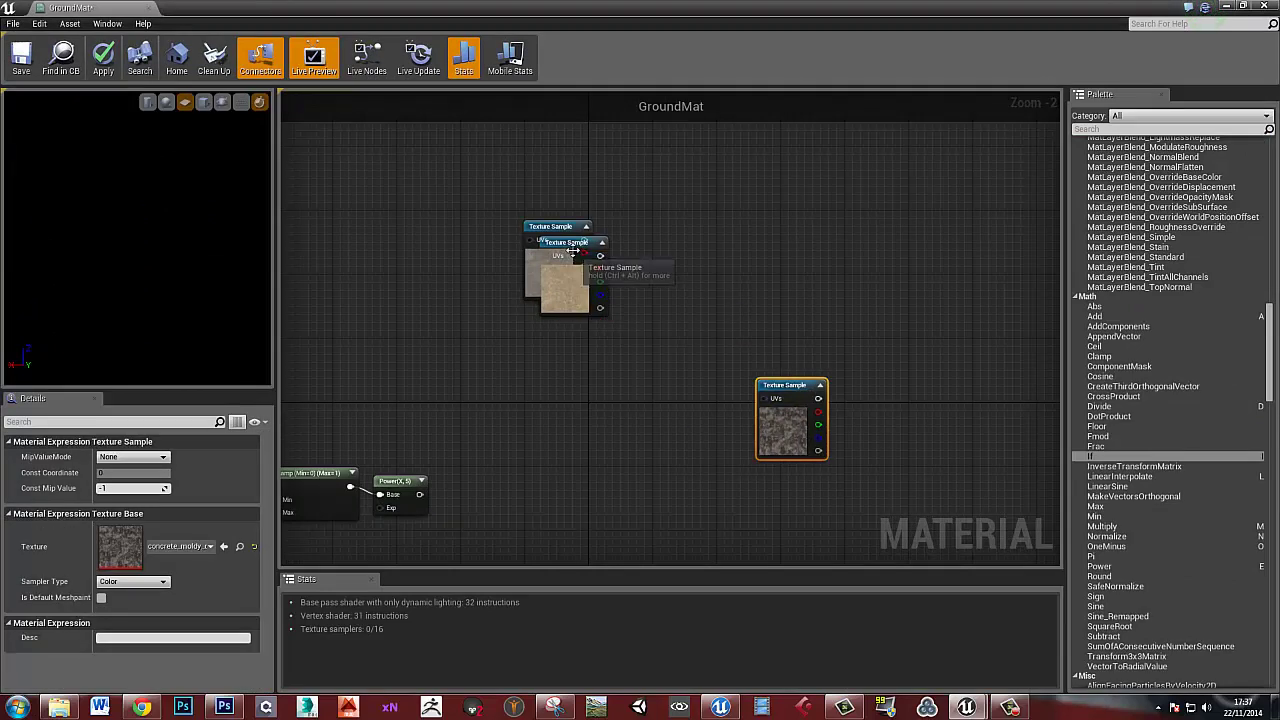
{"action": "left_click_drag", "start_coordinate": [572, 250], "coordinate": [802, 297]}
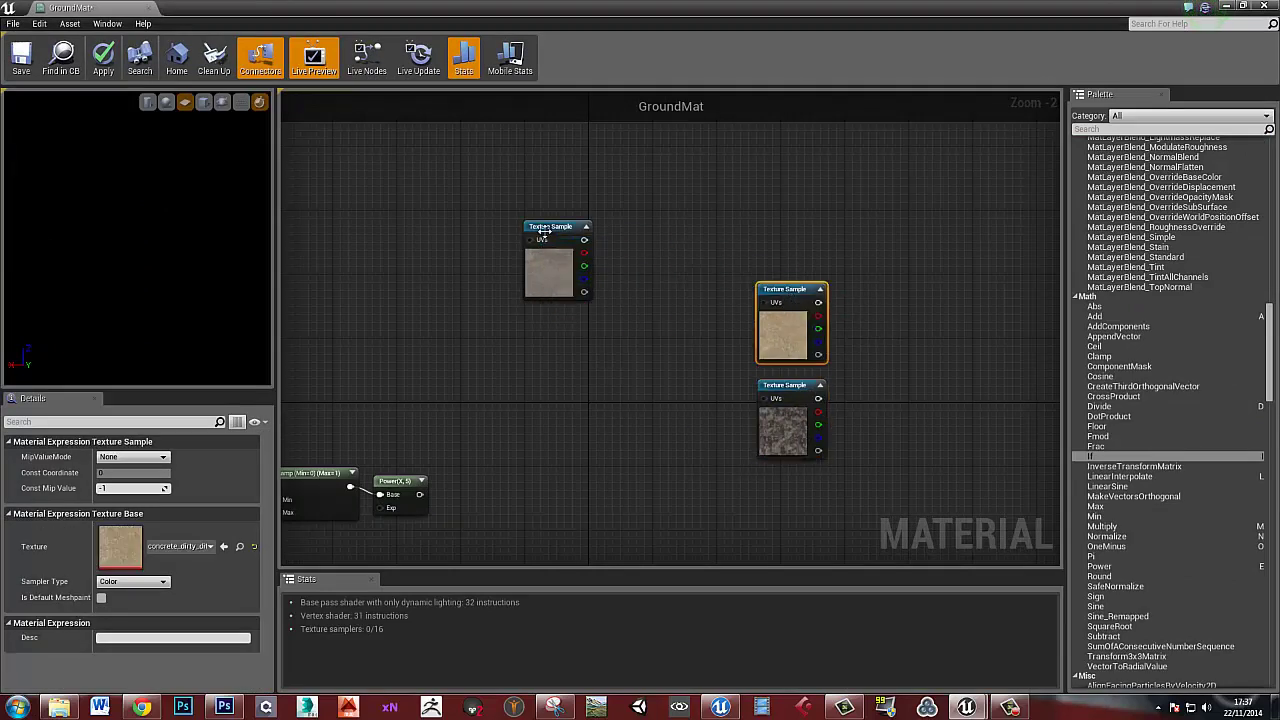
{"action": "left_click_drag", "start_coordinate": [543, 228], "coordinate": [787, 200]}
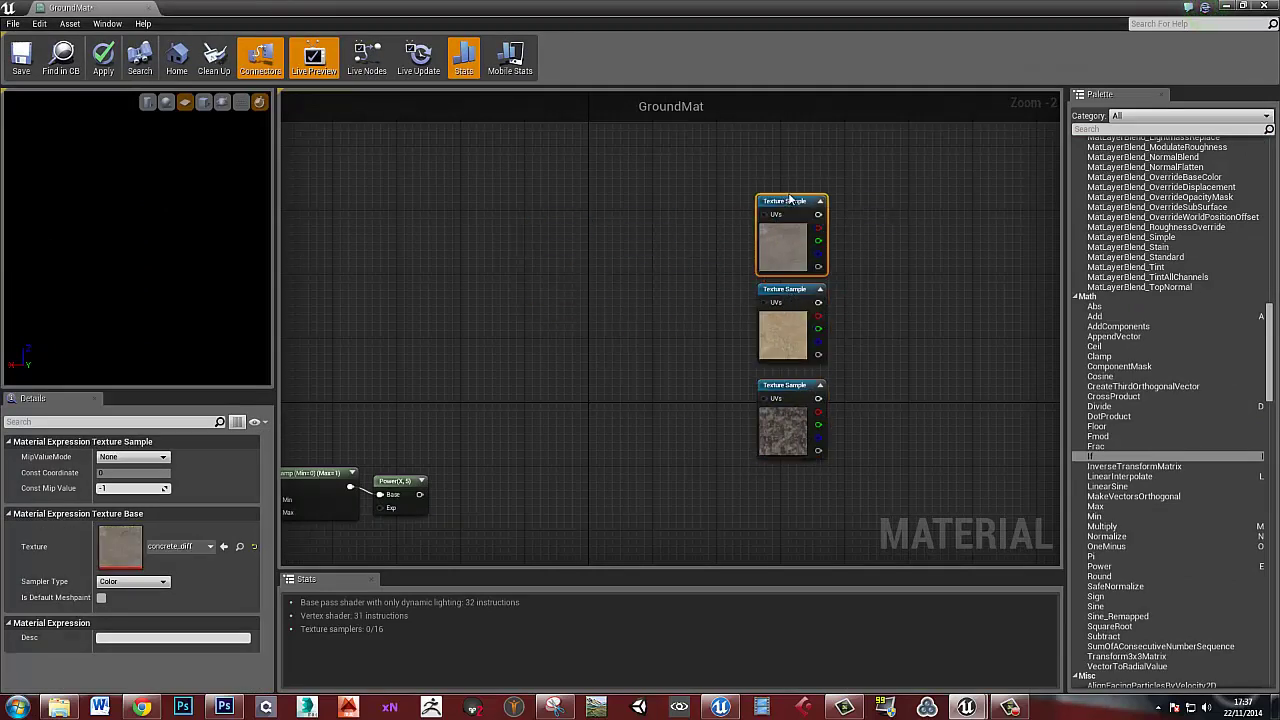
Add a Linear Interpolate node beside the textures and connect concrete_diff to its A input and concrete_dirty_diff to its B input
{"action": "right_click_drag", "start_coordinate": [604, 349], "coordinate": [592, 263]}
{"action": "scroll", "coordinate": [823, 257], "scroll_direction": "down", "scroll_amount": 3}
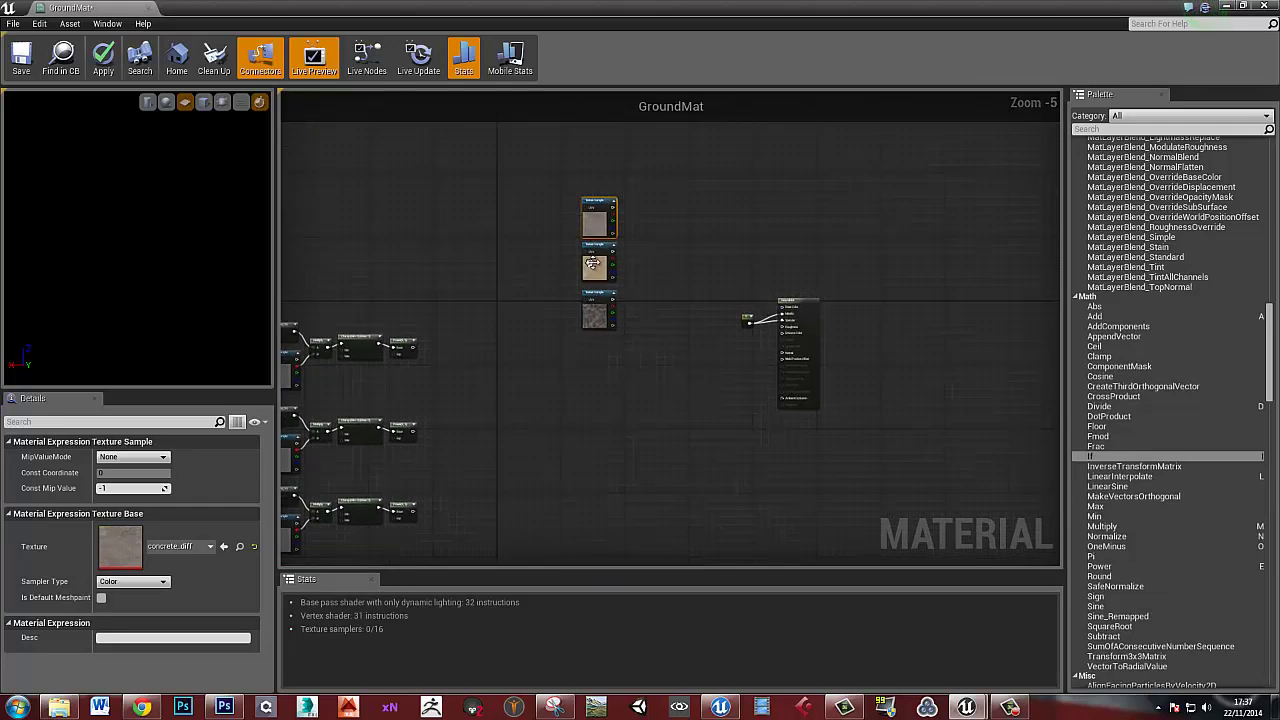
{"action": "left_click", "coordinate": [669, 253]}
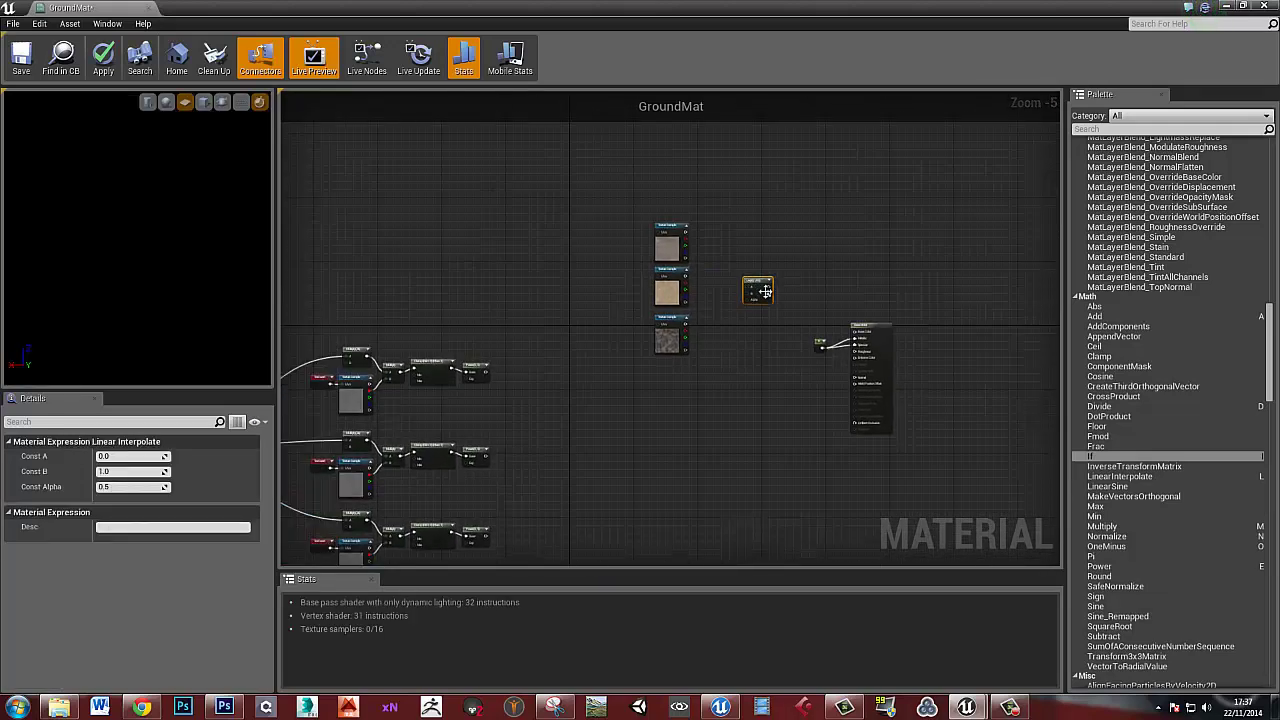
{"action": "scroll", "coordinate": [700, 265], "scroll_direction": "up", "scroll_amount": 5}
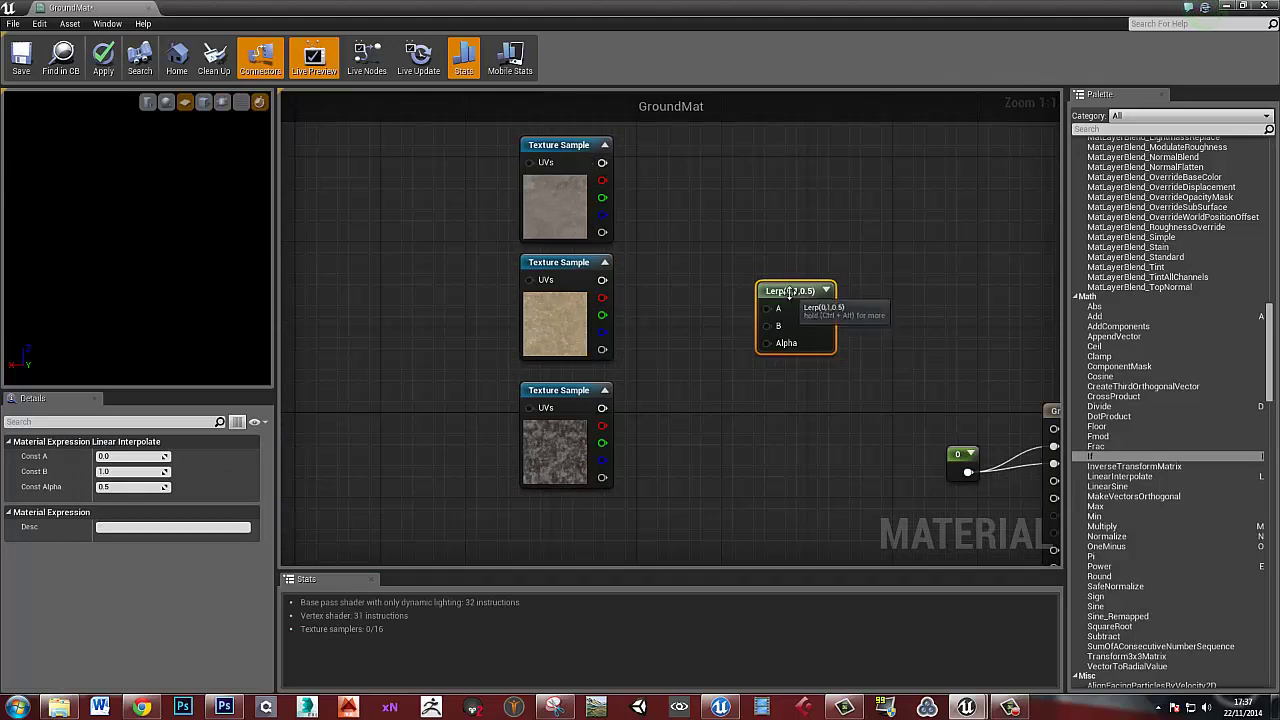
{"action": "left_click_drag", "start_coordinate": [795, 304], "coordinate": [695, 244]}
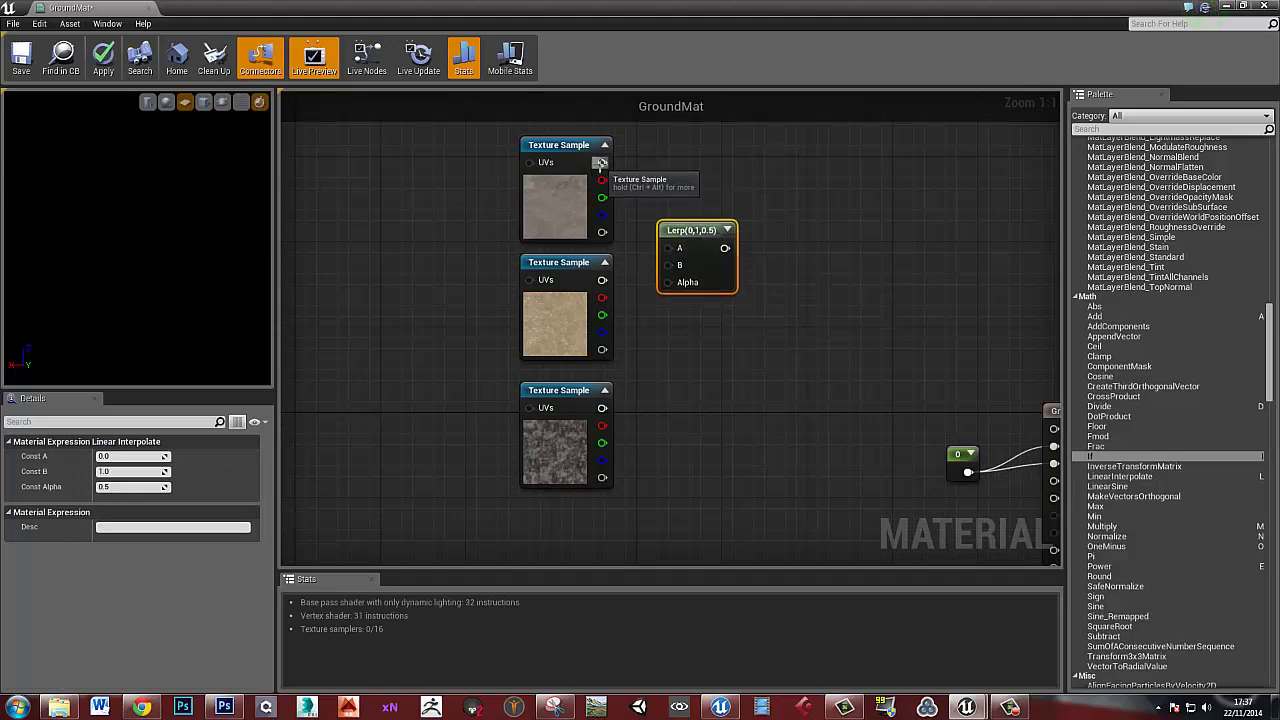
{"action": "left_click_drag", "start_coordinate": [601, 162], "coordinate": [674, 255]}
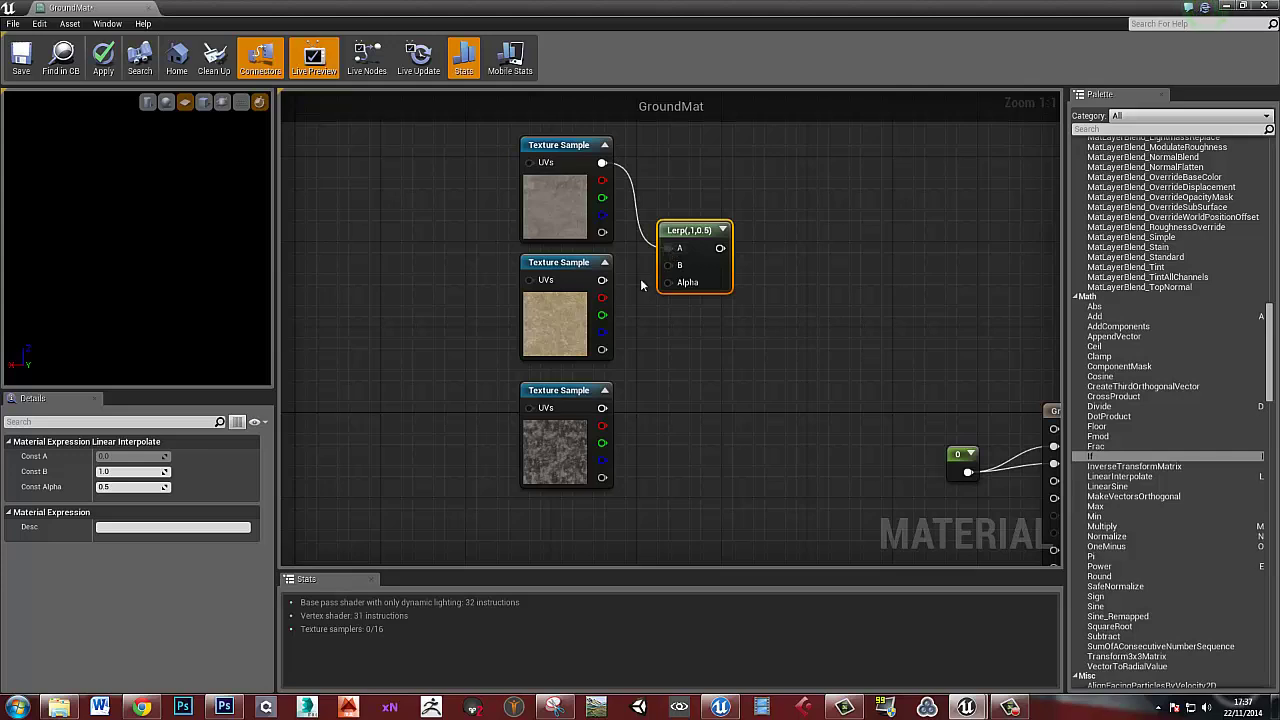
{"action": "left_click", "coordinate": [555, 272]}
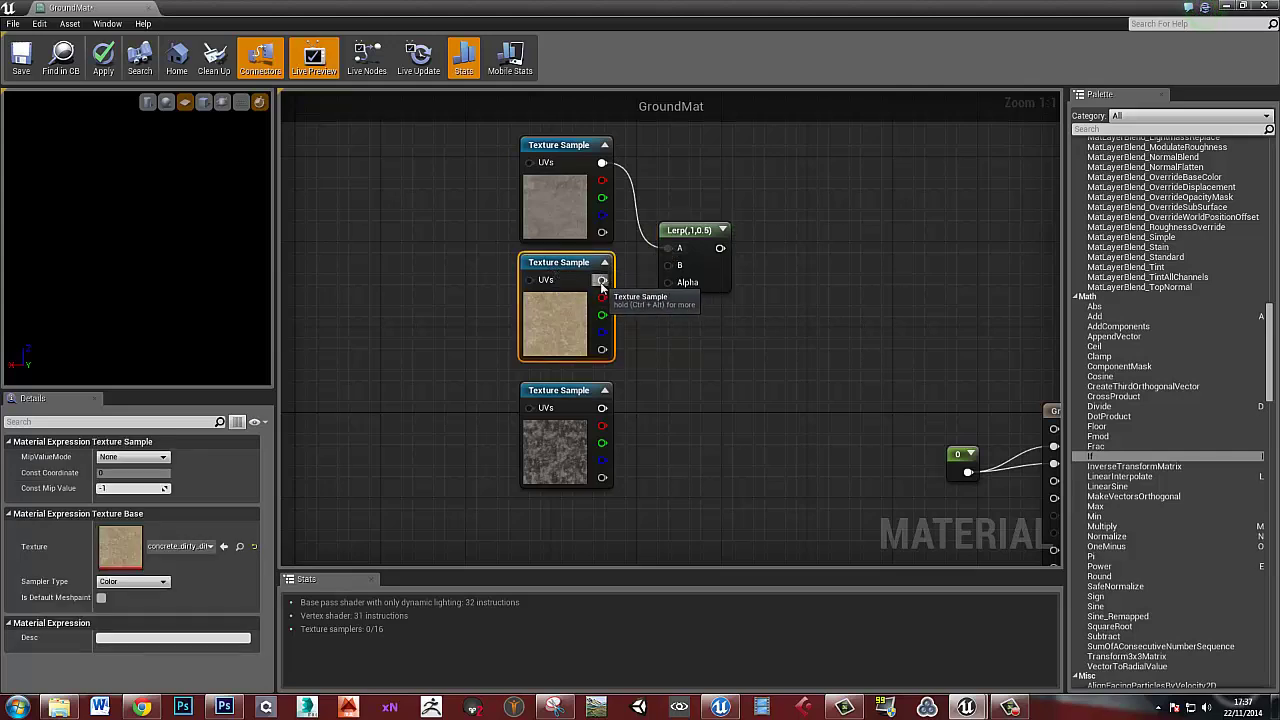
{"action": "left_click_drag", "start_coordinate": [601, 285], "coordinate": [668, 265]}
{"action": "left_click_drag", "start_coordinate": [575, 403], "coordinate": [575, 392]}
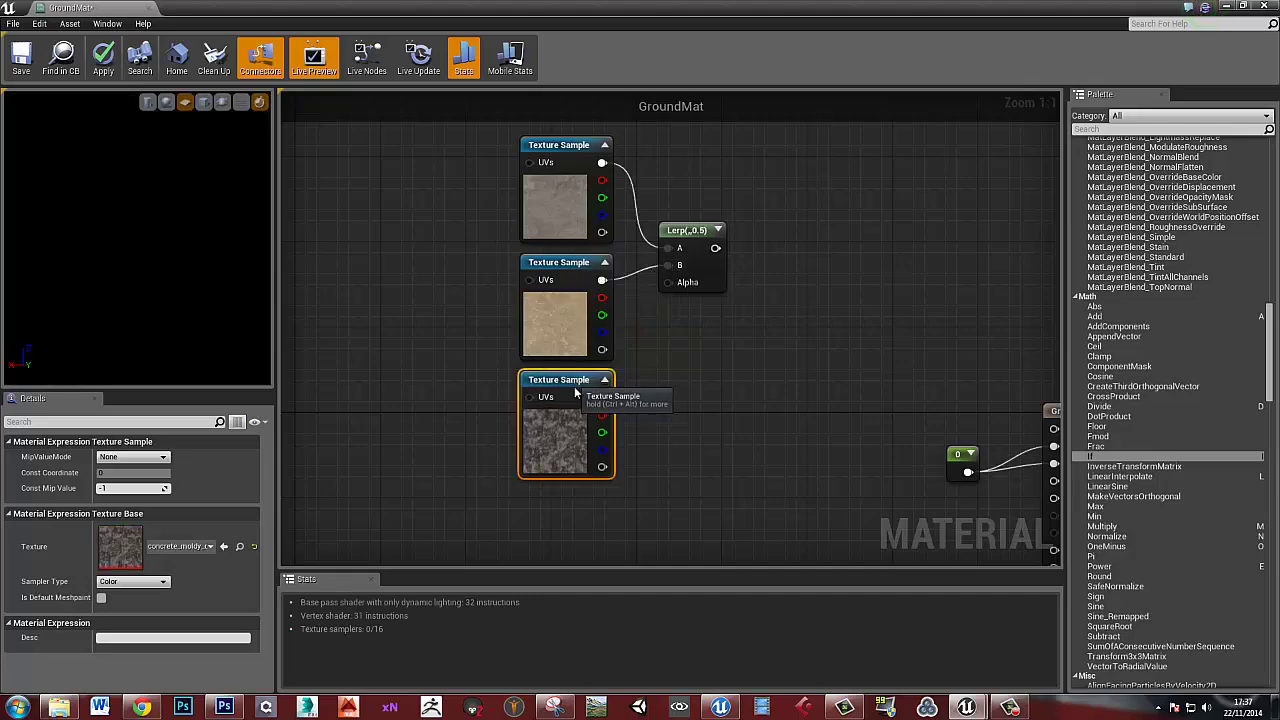
{"action": "left_click", "coordinate": [706, 329]}
Connect the Power output of the red vertex color chain to the Lerp node's Alpha input
{"action": "right_click_drag", "start_coordinate": [681, 314], "coordinate": [762, 316]}
{"action": "scroll", "coordinate": [788, 297], "scroll_direction": "down", "scroll_amount": 5}
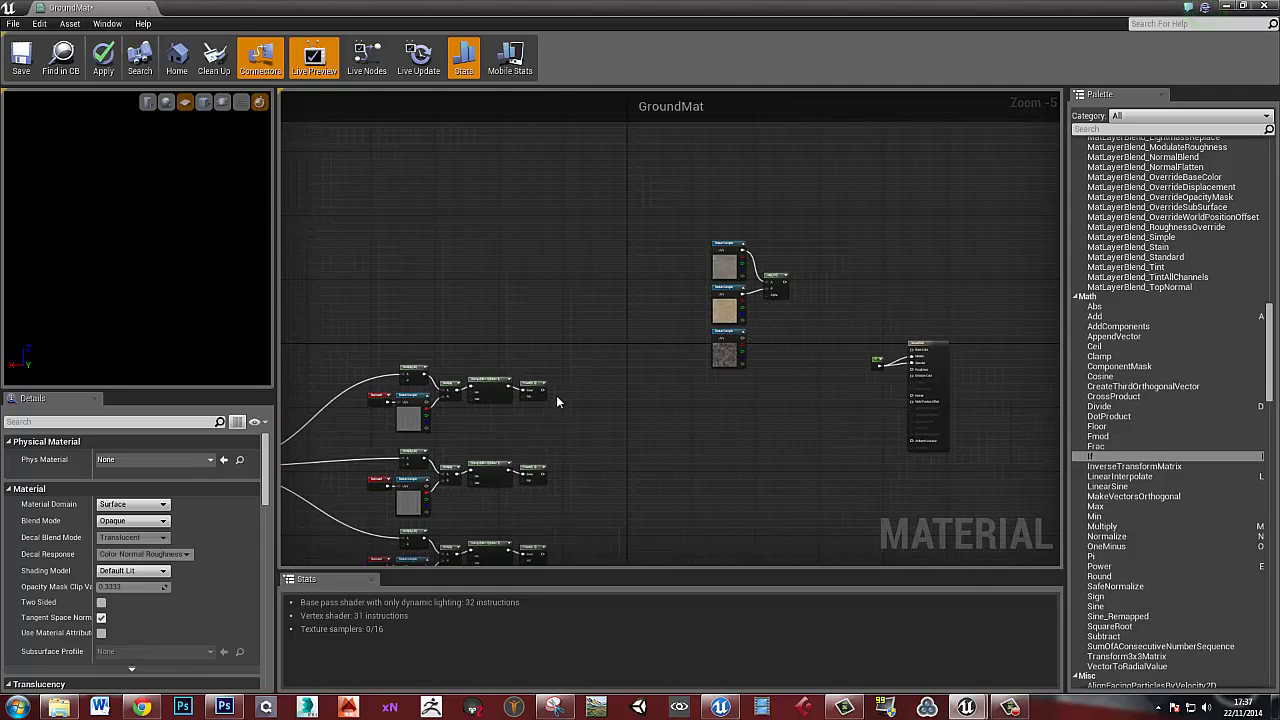
{"action": "scroll", "coordinate": [556, 395], "scroll_direction": "up", "scroll_amount": 2}
{"action": "right_click_drag", "start_coordinate": [550, 391], "coordinate": [946, 281]}
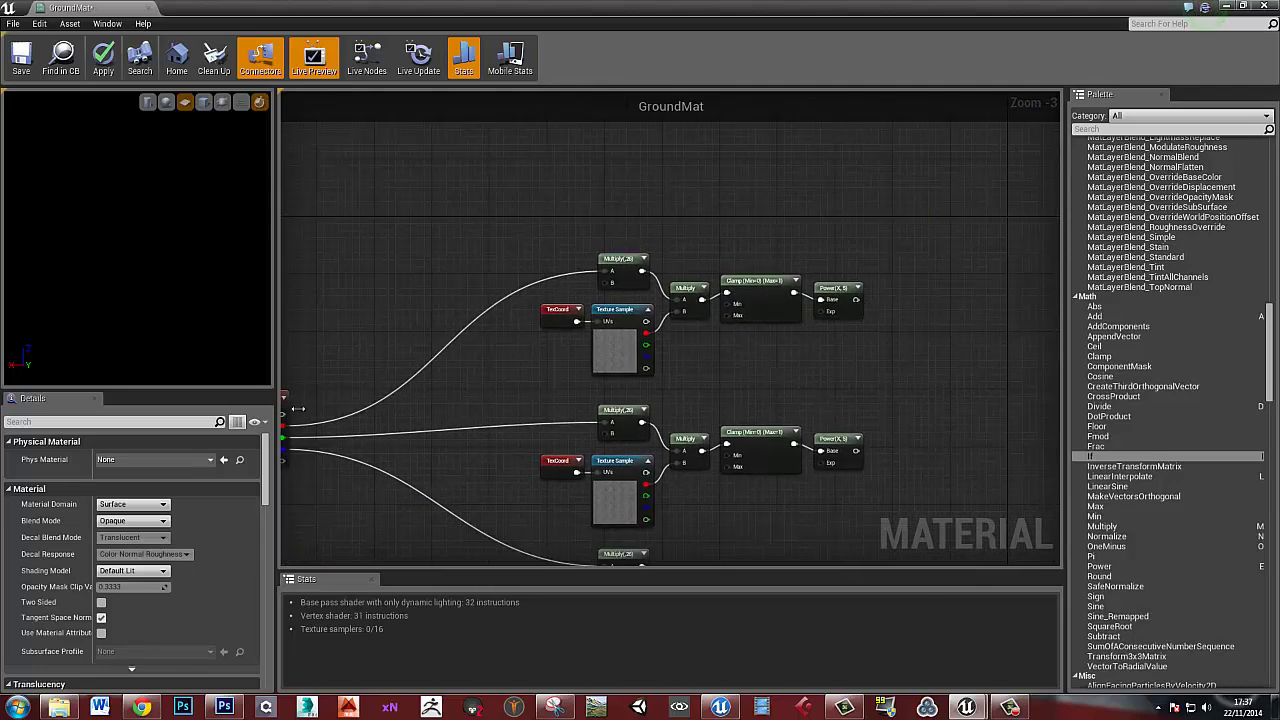
{"action": "right_click_drag", "start_coordinate": [297, 408], "coordinate": [411, 396]}
{"action": "right_click_drag", "start_coordinate": [586, 349], "coordinate": [495, 386]}
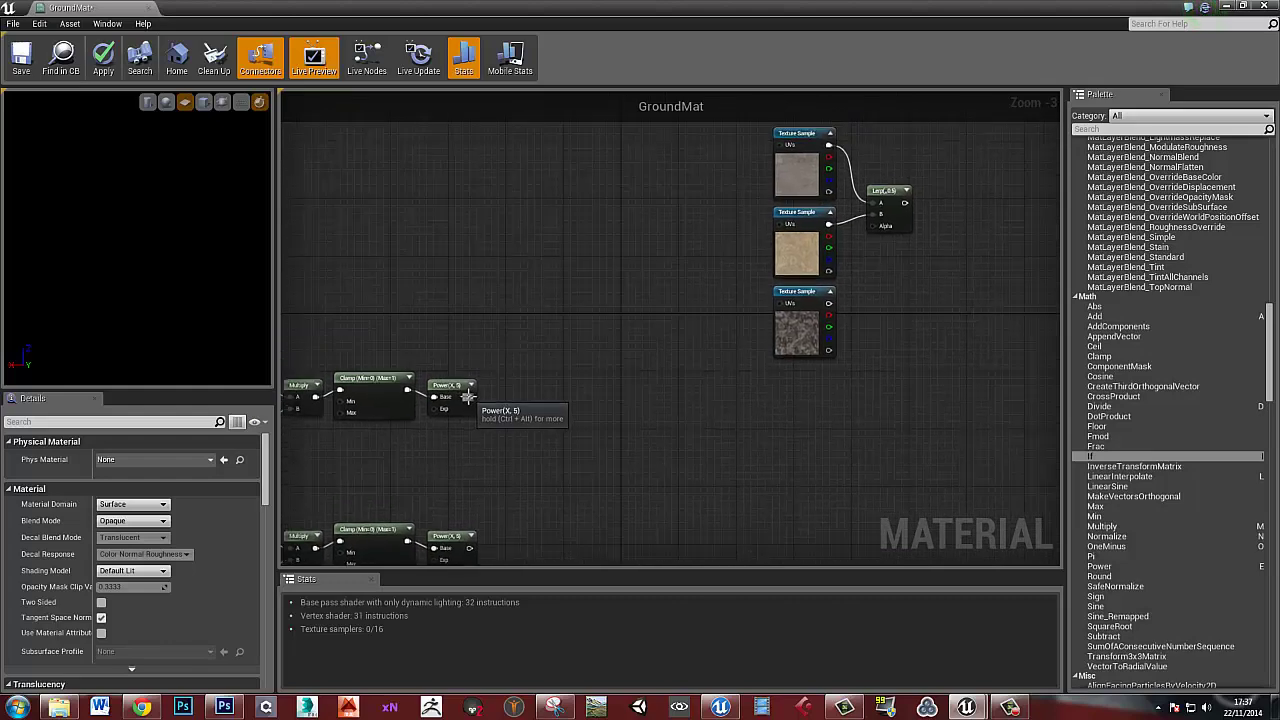
{"action": "left_click_drag", "start_coordinate": [467, 397], "coordinate": [874, 226]}
{"action": "right_click_drag", "start_coordinate": [956, 242], "coordinate": [798, 295]}
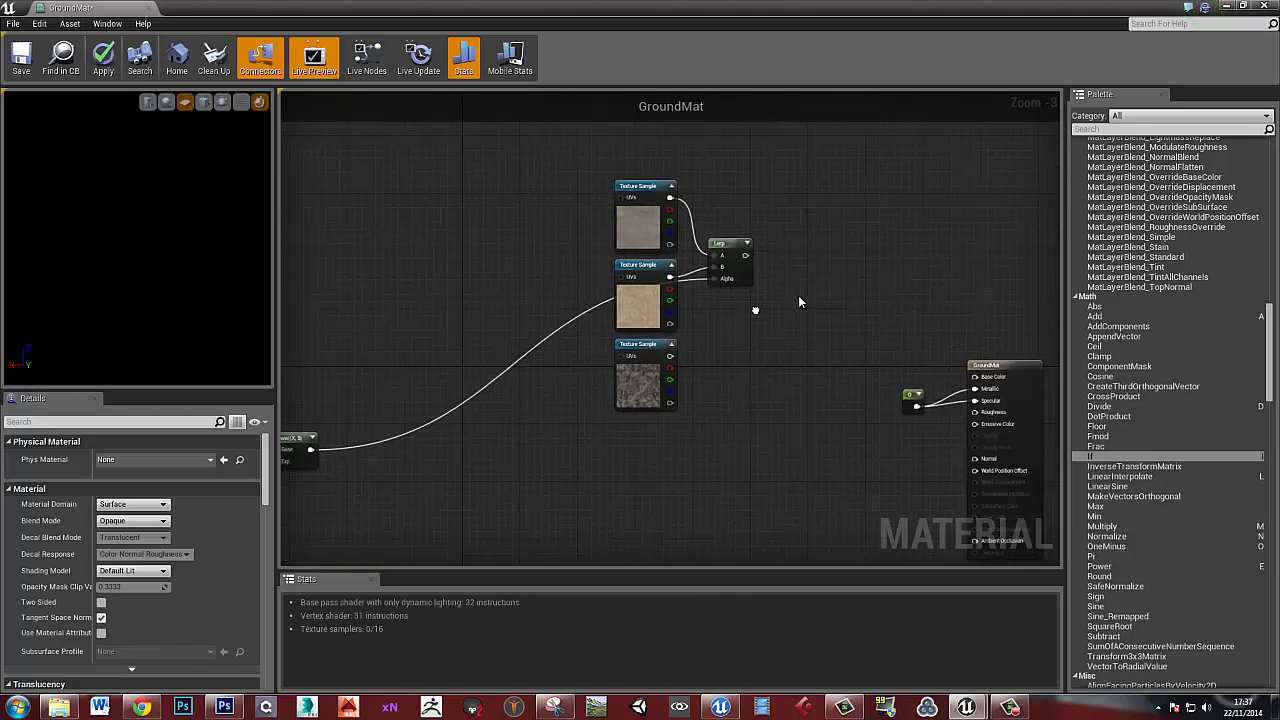
Add a TexCoord node and connect it to the UVs of the concrete_diff and concrete_dirty_diff Texture Samples
{"action": "scroll", "coordinate": [724, 285], "scroll_direction": "up", "scroll_amount": 3}
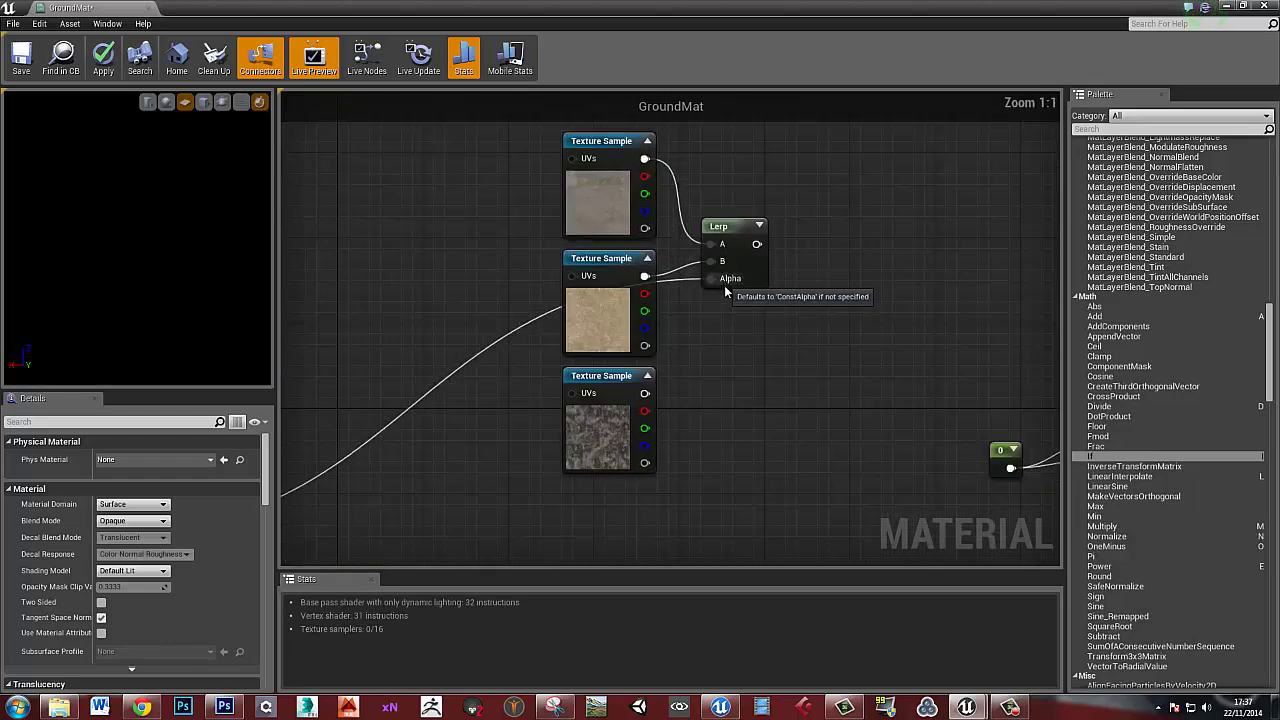
{"action": "left_click", "coordinate": [502, 242]}
{"action": "left_click_drag", "start_coordinate": [520, 250], "coordinate": [552, 188]}
{"action": "left_click_drag", "start_coordinate": [487, 283], "coordinate": [555, 306]}
Set the new TexCoord node's UTiling and VTiling to 0.75 and nudge the node slightly upward
{"action": "left_click", "coordinate": [118, 471]}
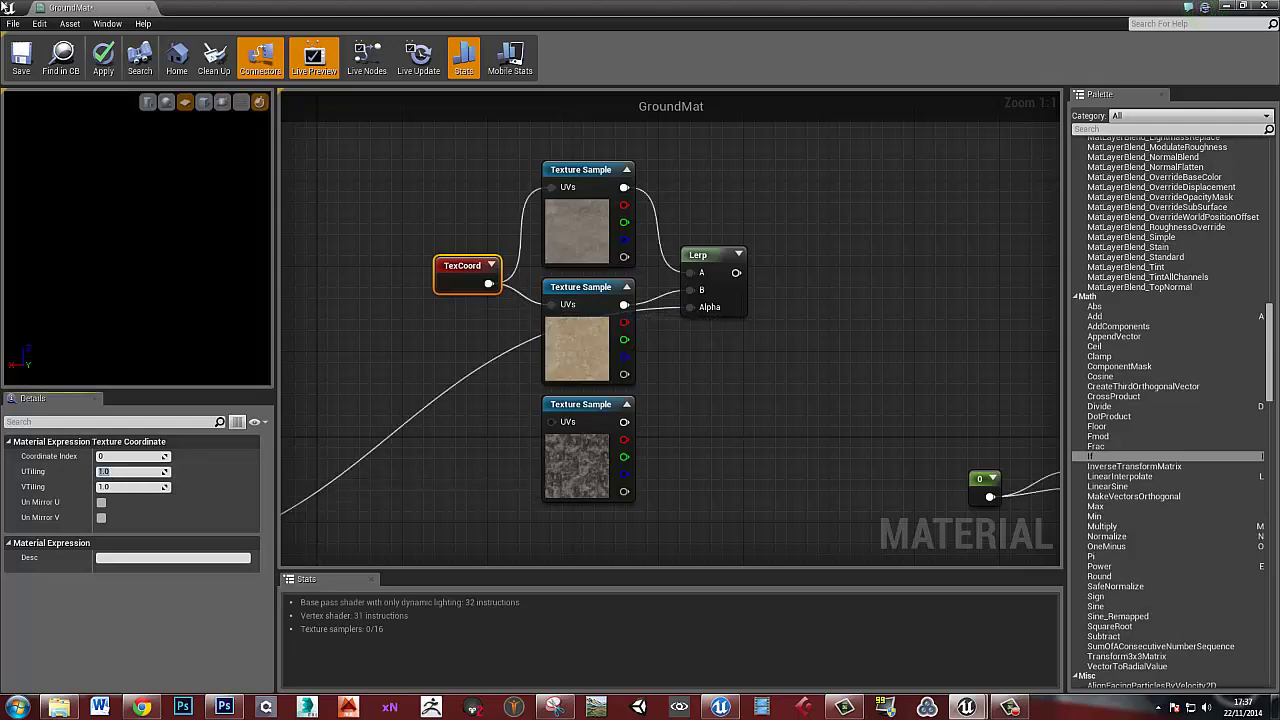
{"action": "key", "text": "Tab"}
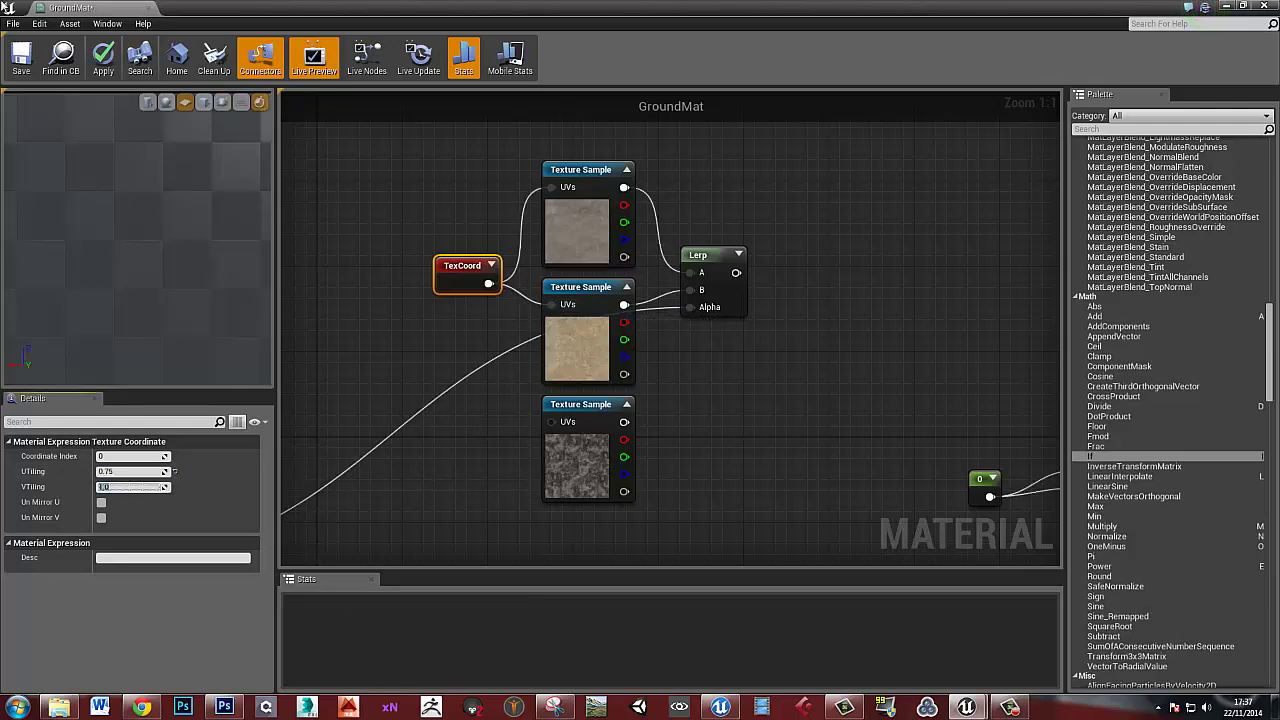
{"action": "key", "text": "Return"}
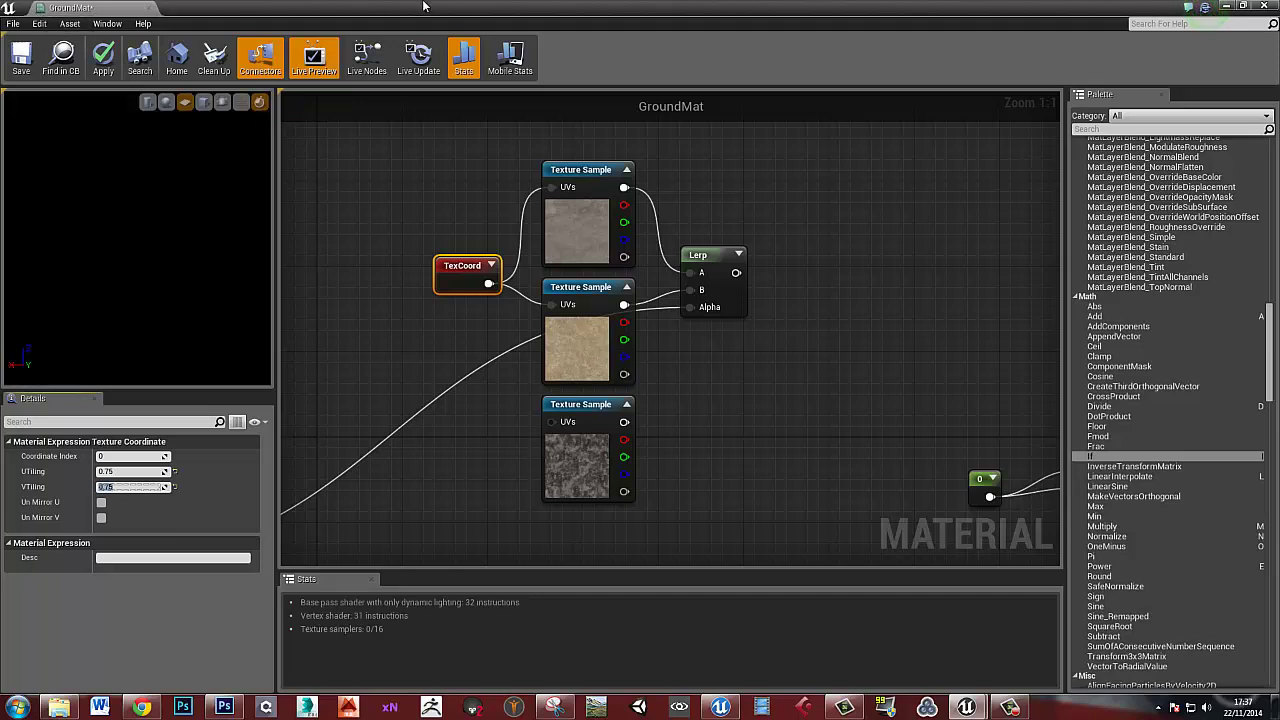
{"action": "left_click_drag", "start_coordinate": [452, 262], "coordinate": [452, 251]}
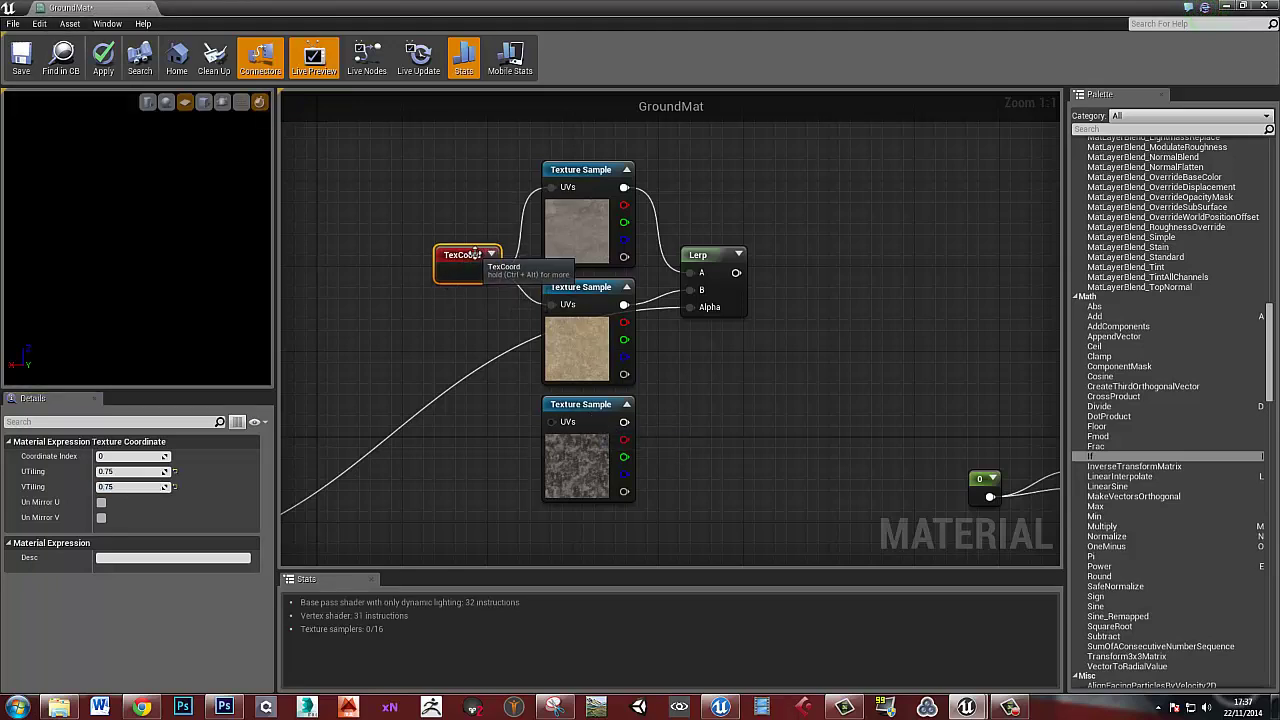
{"action": "left_click_drag", "start_coordinate": [475, 257], "coordinate": [477, 247]}
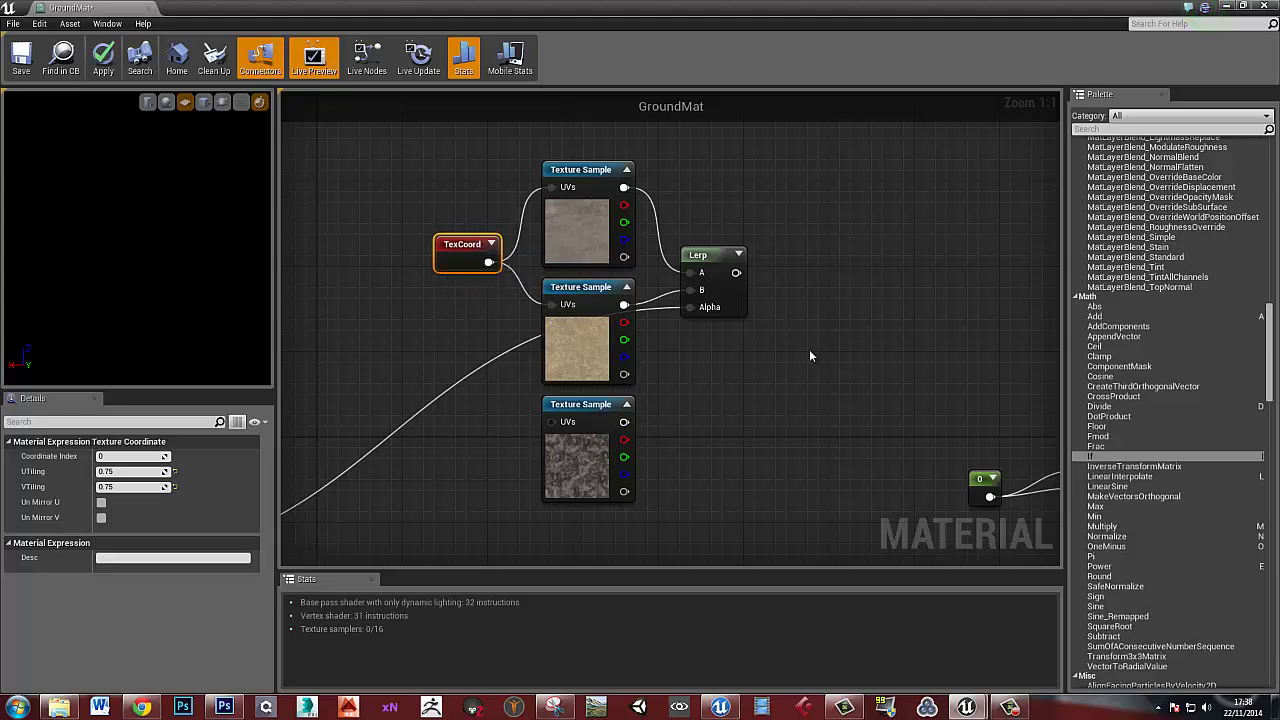
Connect the Lerp output to GroundMat's Base Color, apply the material, and move the material editor aside to reveal the level
{"action": "right_click_drag", "start_coordinate": [844, 356], "coordinate": [691, 289]}
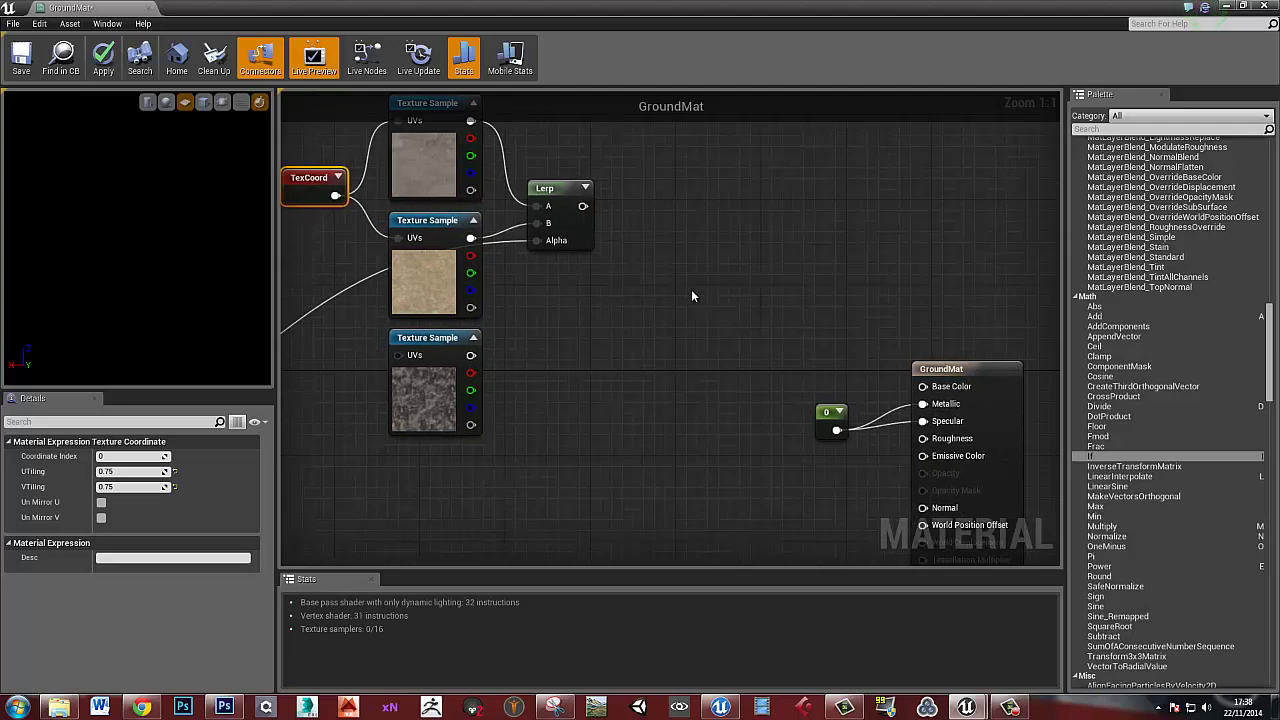
{"action": "left_click_drag", "start_coordinate": [582, 206], "coordinate": [922, 386]}
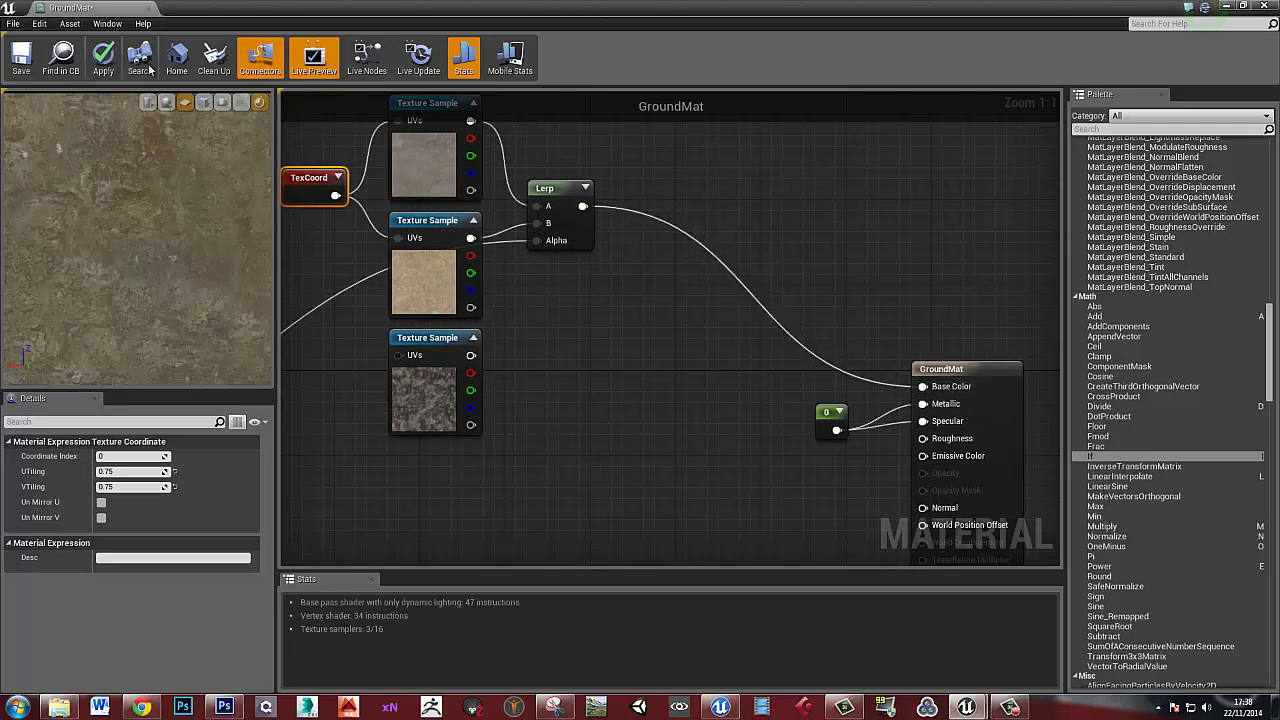
{"action": "left_click", "coordinate": [103, 57]}
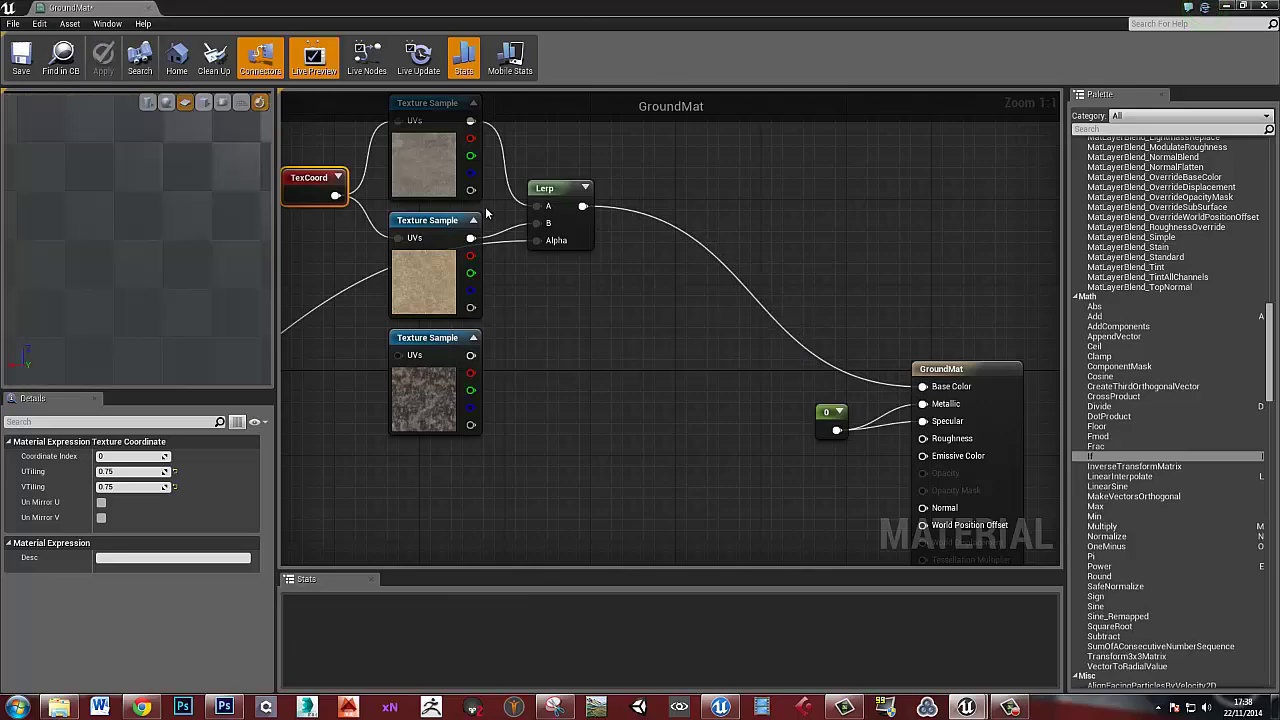
{"action": "left_click_drag", "start_coordinate": [428, 14], "coordinate": [1279, 150]}
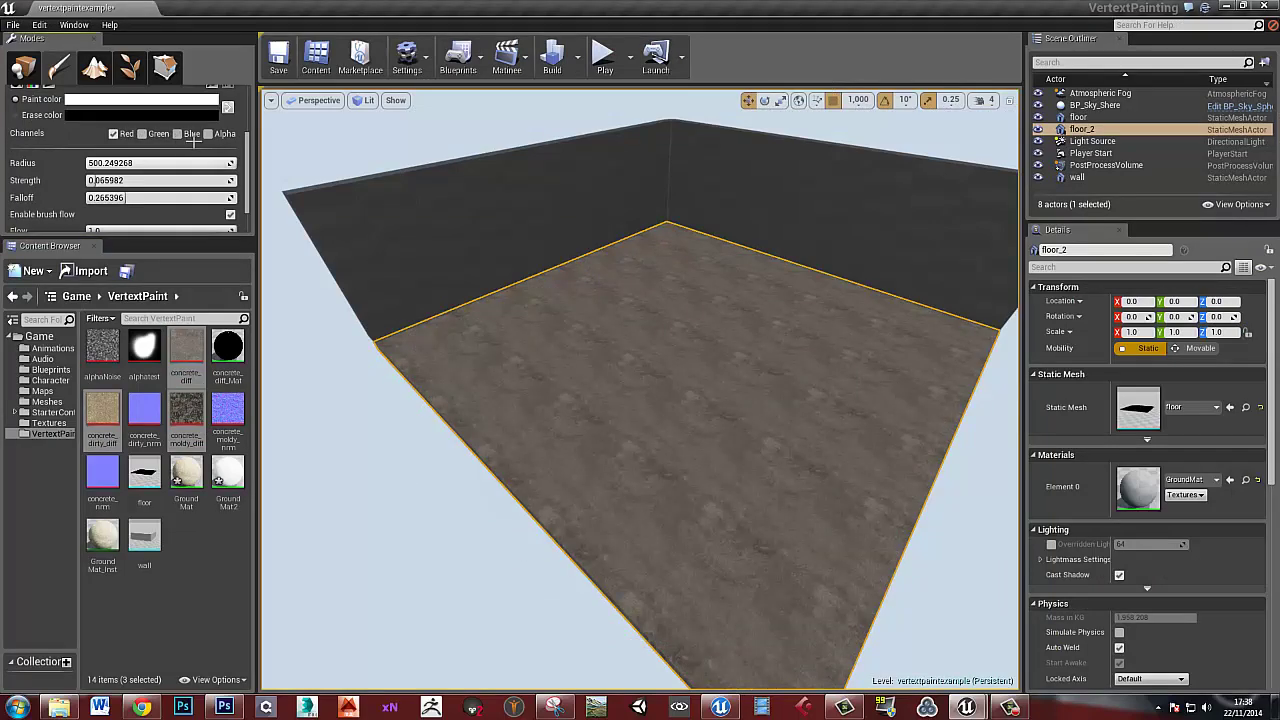
Reduce the brush radius to about 92 and paint a patch of red vertex color in the middle of floor_2
{"action": "key", "text": "bracketleft"}
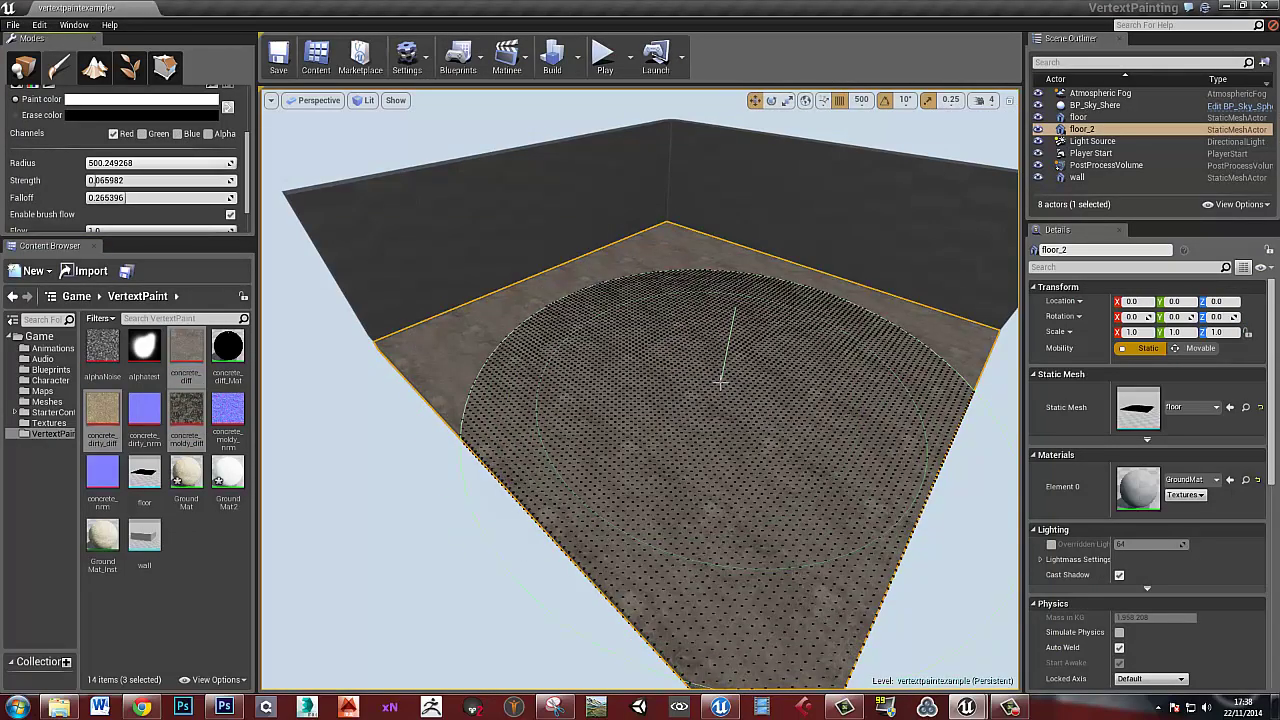
{"action": "right_click_drag", "start_coordinate": [703, 370], "coordinate": [708, 340]}
{"action": "key", "text": "bracketleft"}
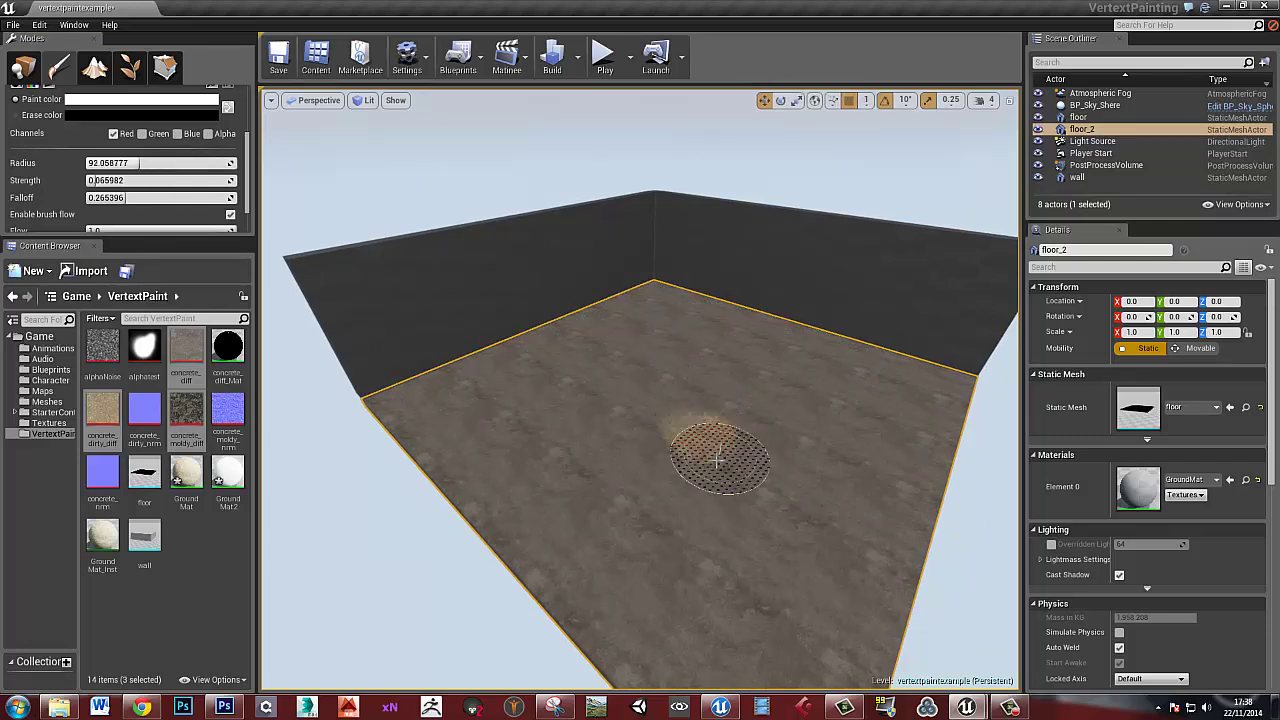
{"action": "left_click_drag", "start_coordinate": [699, 468], "coordinate": [686, 466]}
{"action": "key", "text": "w"}
{"action": "mouse_move", "coordinate": [686, 466]}
{"action": "right_mouse_down"}
{"action": "mouse_move", "coordinate": [672, 496]}
{"action": "mouse_move", "coordinate": [618, 507]}
{"action": "right_mouse_up"}
{"action": "mouse_move", "coordinate": [618, 507]}
{"action": "left_mouse_down"}
{"action": "mouse_move", "coordinate": [862, 393]}
{"action": "mouse_move", "coordinate": [805, 350]}
{"action": "left_mouse_up"}
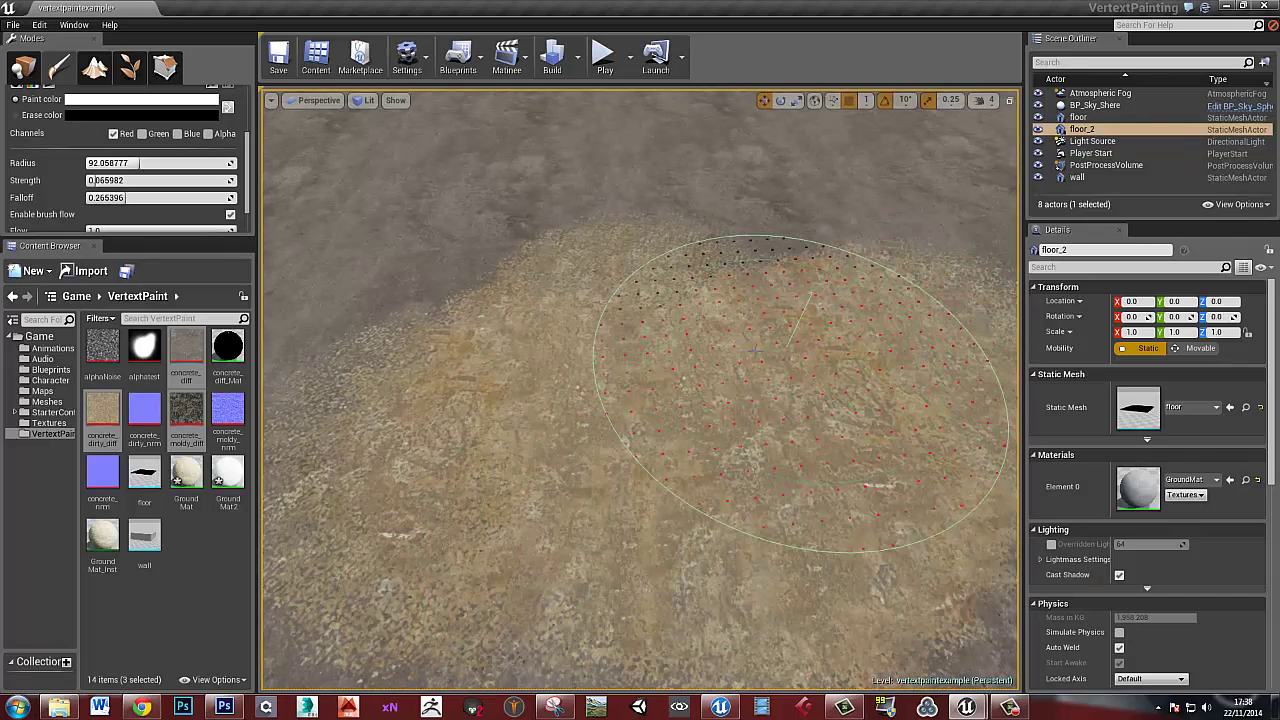
Extend the painted dirty concrete patch outward over more of floor_2 with red channel brush strokes
{"action": "right_click_drag", "start_coordinate": [805, 350], "coordinate": [870, 385]}
{"action": "scroll", "coordinate": [700, 228], "scroll_direction": "down", "scroll_amount": 5}
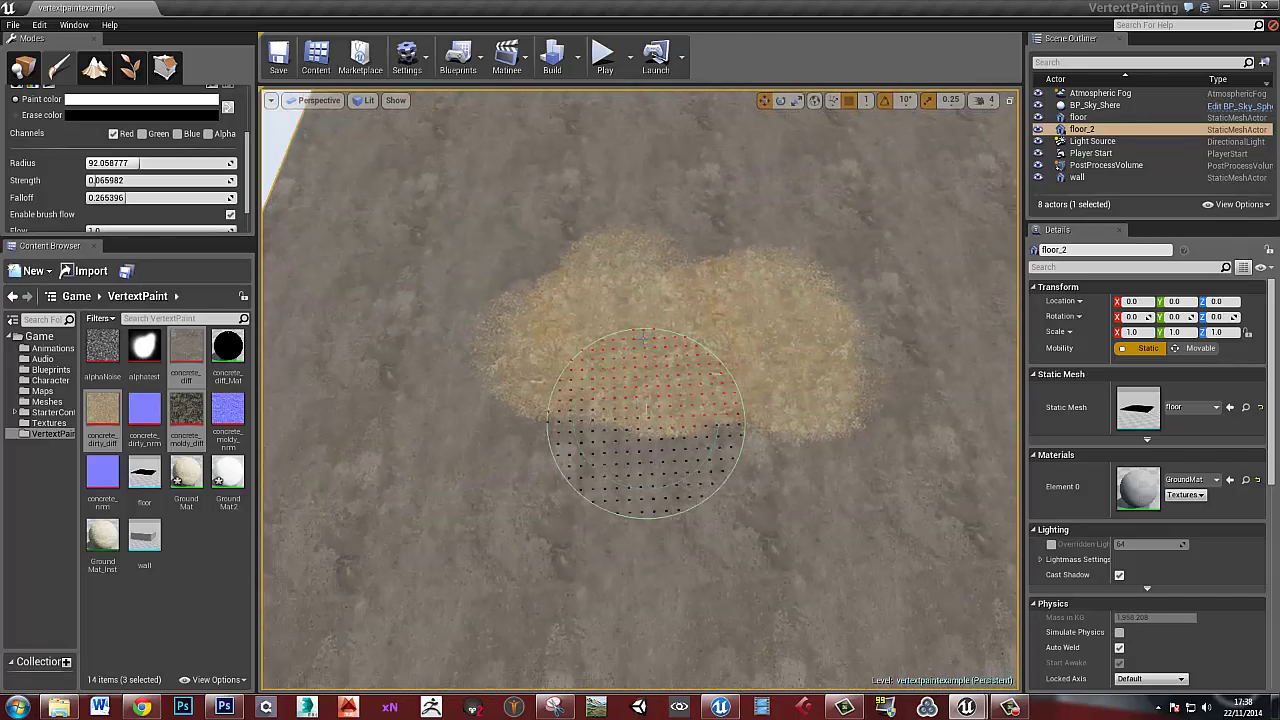
{"action": "left_click_drag", "start_coordinate": [676, 230], "coordinate": [668, 232]}
{"action": "right_click_drag", "start_coordinate": [668, 232], "coordinate": [760, 262]}
{"action": "key", "text": "w"}
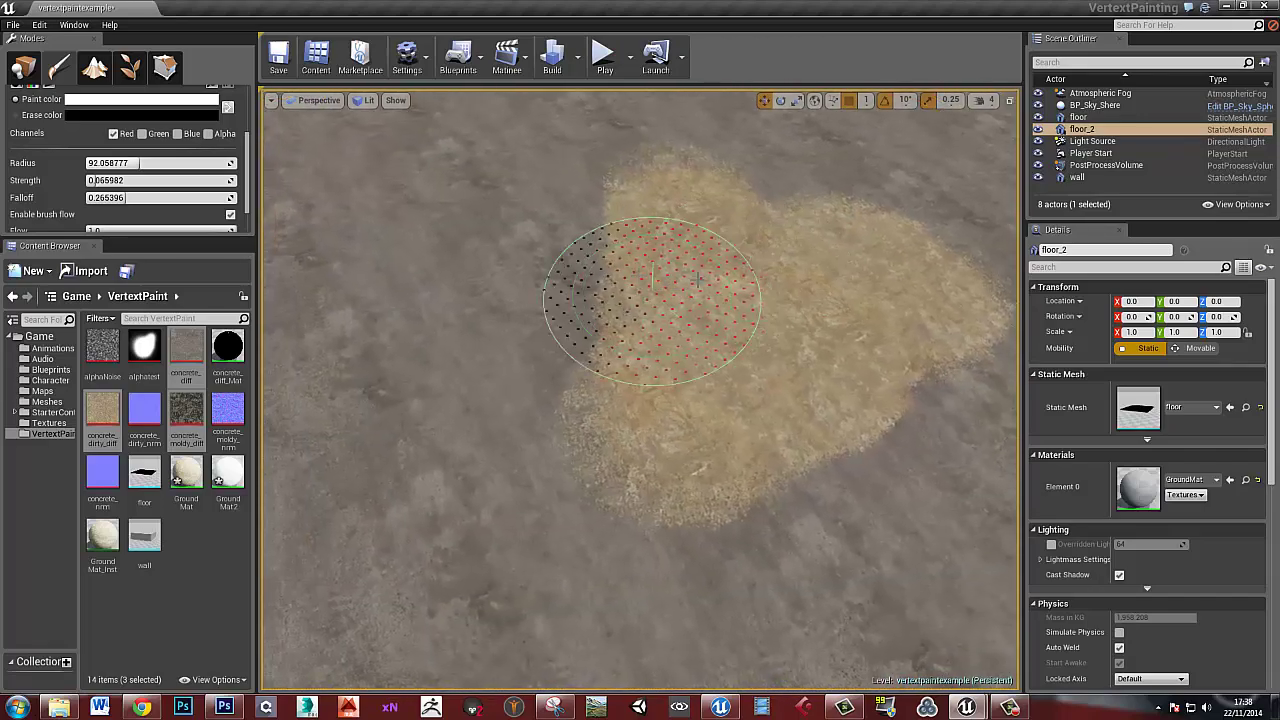
{"action": "mouse_move", "coordinate": [655, 292]}
{"action": "left_mouse_down"}
{"action": "mouse_move", "coordinate": [490, 271]}
{"action": "mouse_move", "coordinate": [588, 307]}
{"action": "left_mouse_up"}
{"action": "mouse_move", "coordinate": [504, 374]}
{"action": "right_mouse_down"}
{"action": "mouse_move", "coordinate": [540, 330]}
{"action": "mouse_move", "coordinate": [629, 334]}
{"action": "mouse_move", "coordinate": [532, 258]}
{"action": "mouse_move", "coordinate": [718, 300]}
{"action": "right_mouse_up"}
{"action": "right_click_drag", "start_coordinate": [787, 280], "coordinate": [870, 286]}
{"action": "key", "text": "w"}
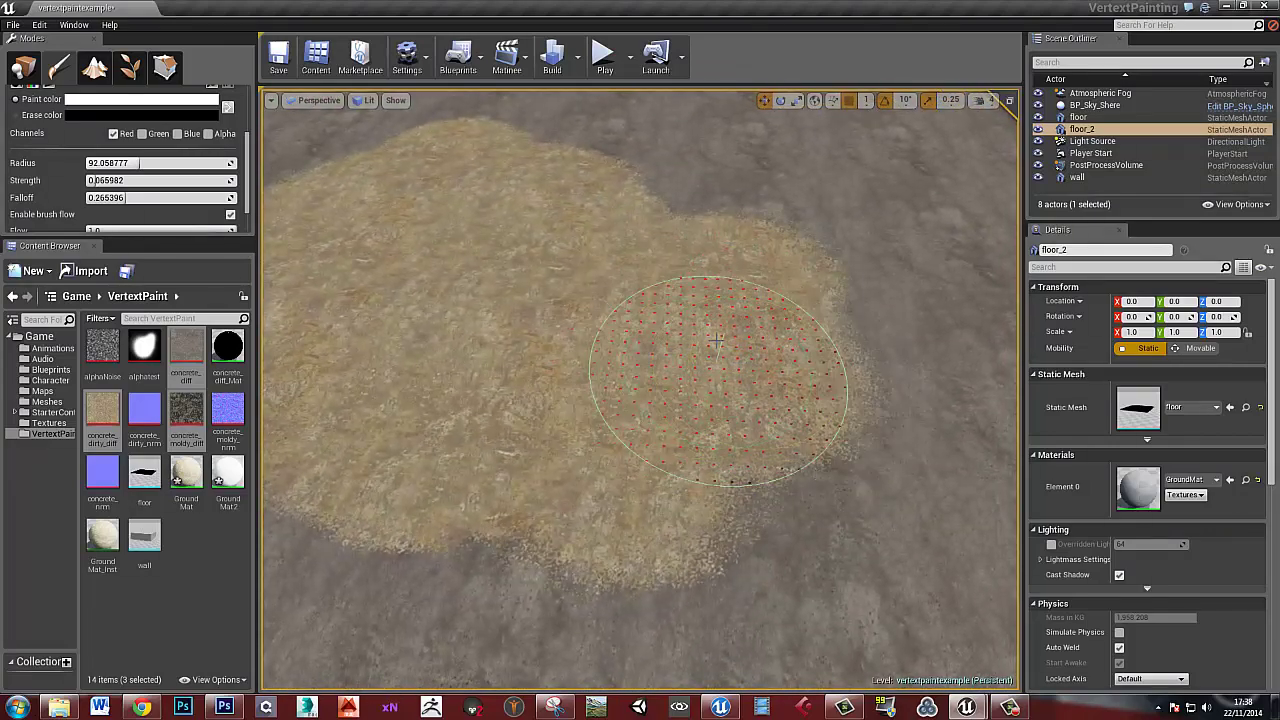
Examine the patch's border up close and paint light red channel strokes over the bare concrete along that edge
{"action": "mouse_move", "coordinate": [685, 325]}
{"action": "right_mouse_down"}
{"action": "mouse_move", "coordinate": [657, 272]}
{"action": "mouse_move", "coordinate": [773, 280]}
{"action": "right_mouse_up"}
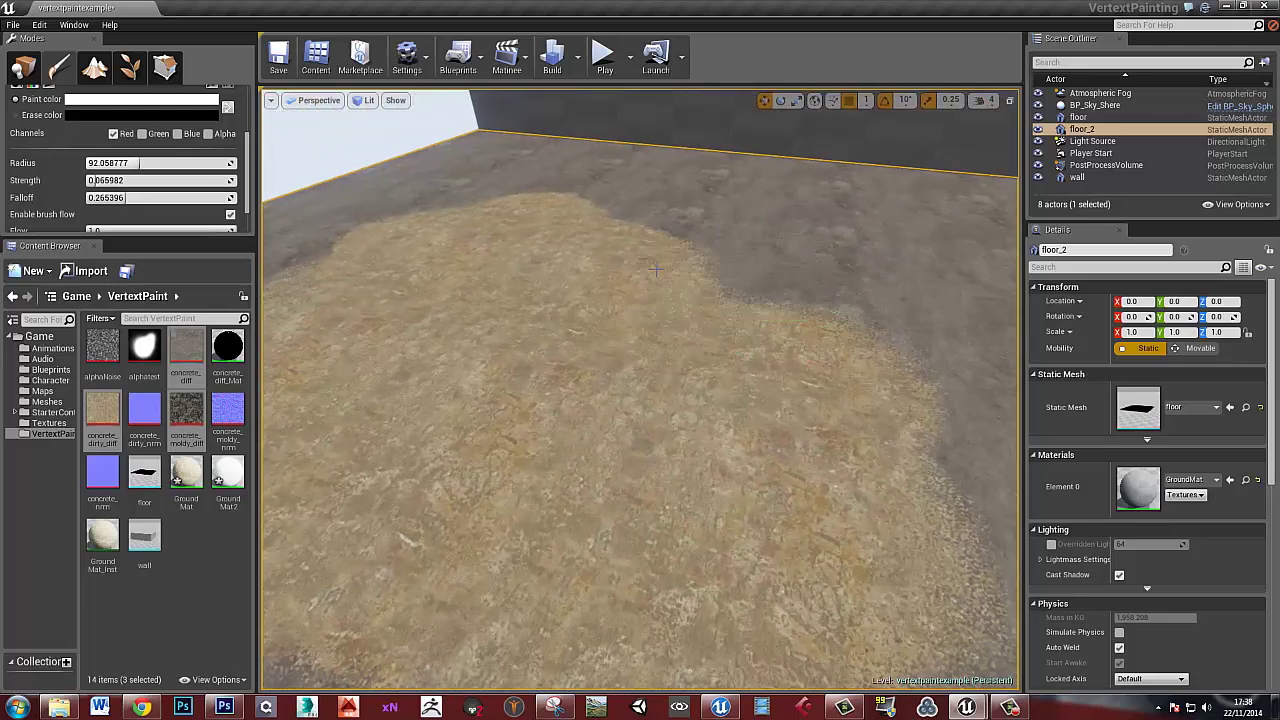
{"action": "right_click_drag", "start_coordinate": [655, 270], "coordinate": [715, 300]}
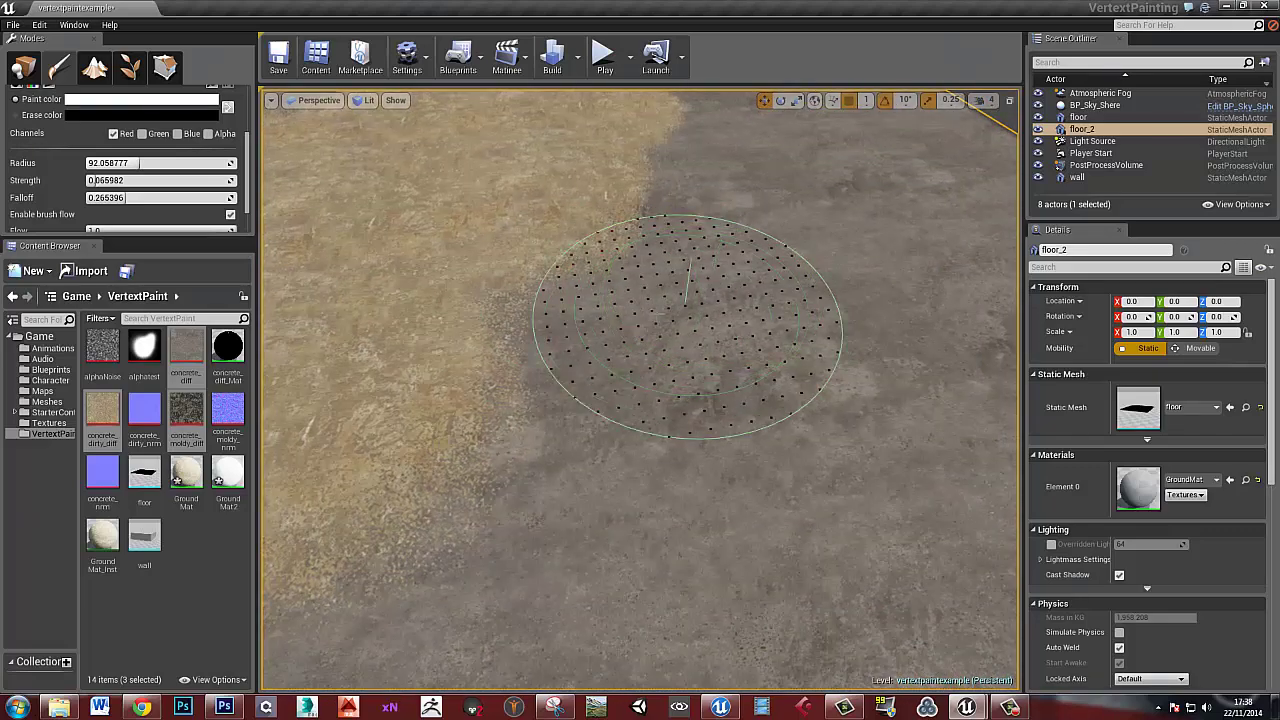
{"action": "right_click_drag", "start_coordinate": [592, 331], "coordinate": [610, 315]}
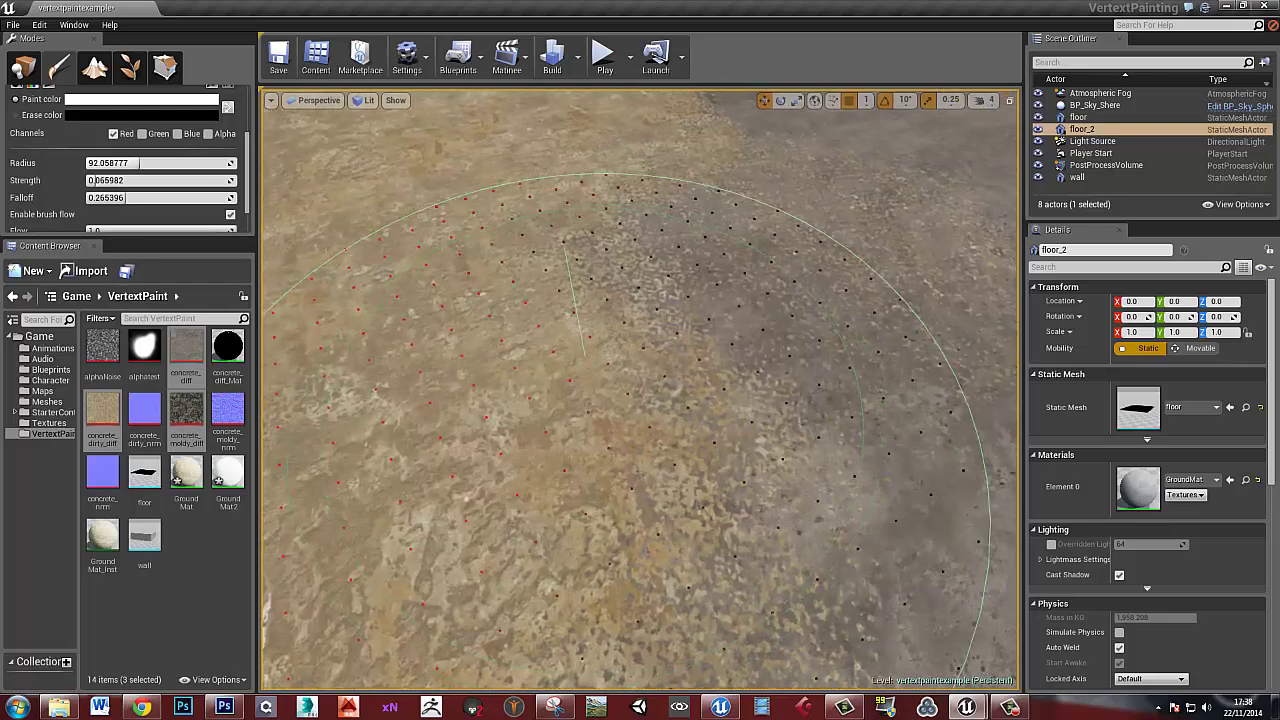
{"action": "left_click_drag", "start_coordinate": [680, 290], "coordinate": [797, 243]}
{"action": "mouse_move", "coordinate": [797, 243]}
{"action": "right_mouse_down"}
{"action": "mouse_move", "coordinate": [797, 260]}
{"action": "mouse_move", "coordinate": [824, 246]}
{"action": "right_mouse_up"}
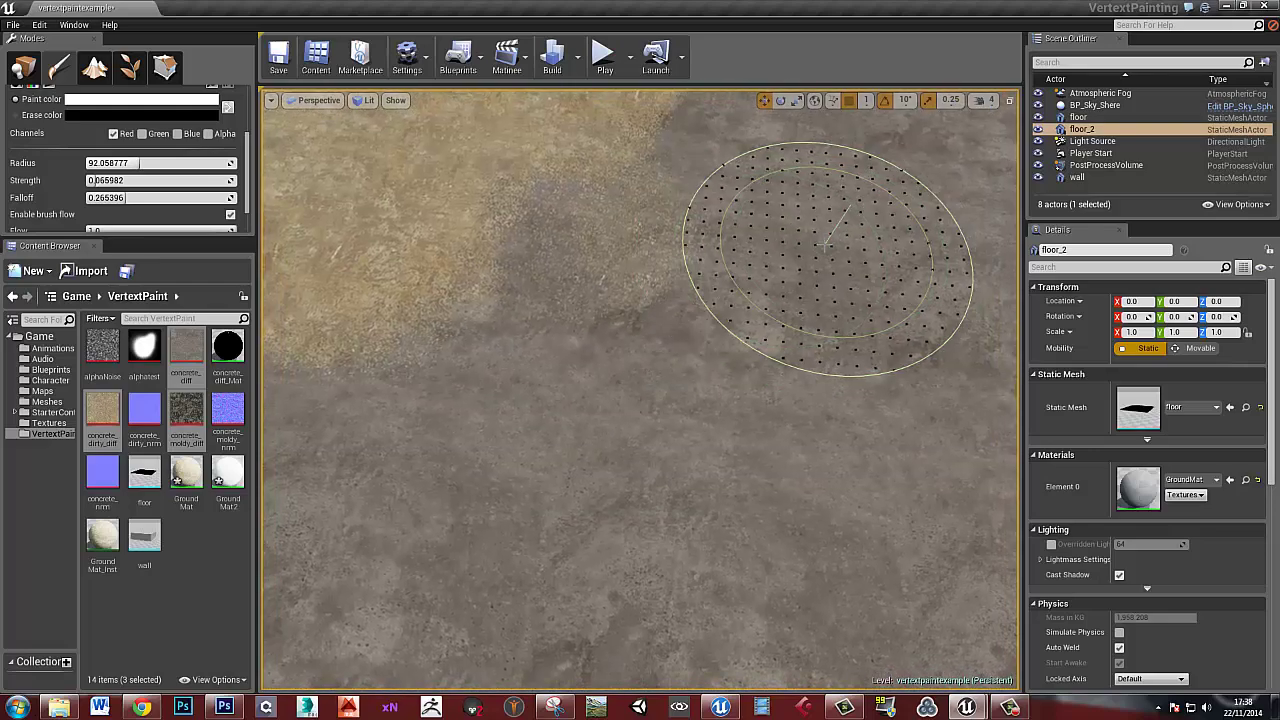
{"action": "scroll", "coordinate": [716, 302], "scroll_direction": "up", "scroll_amount": 5}
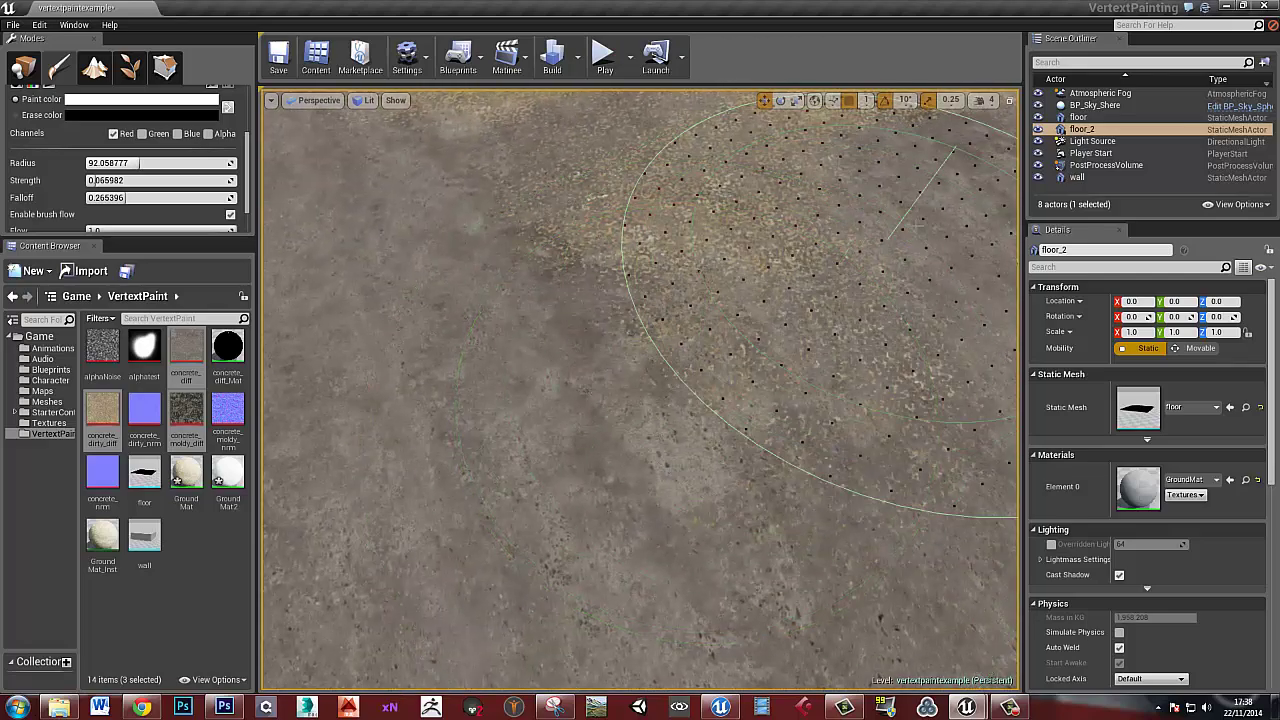
{"action": "scroll", "coordinate": [700, 330], "scroll_direction": "down", "scroll_amount": 4}
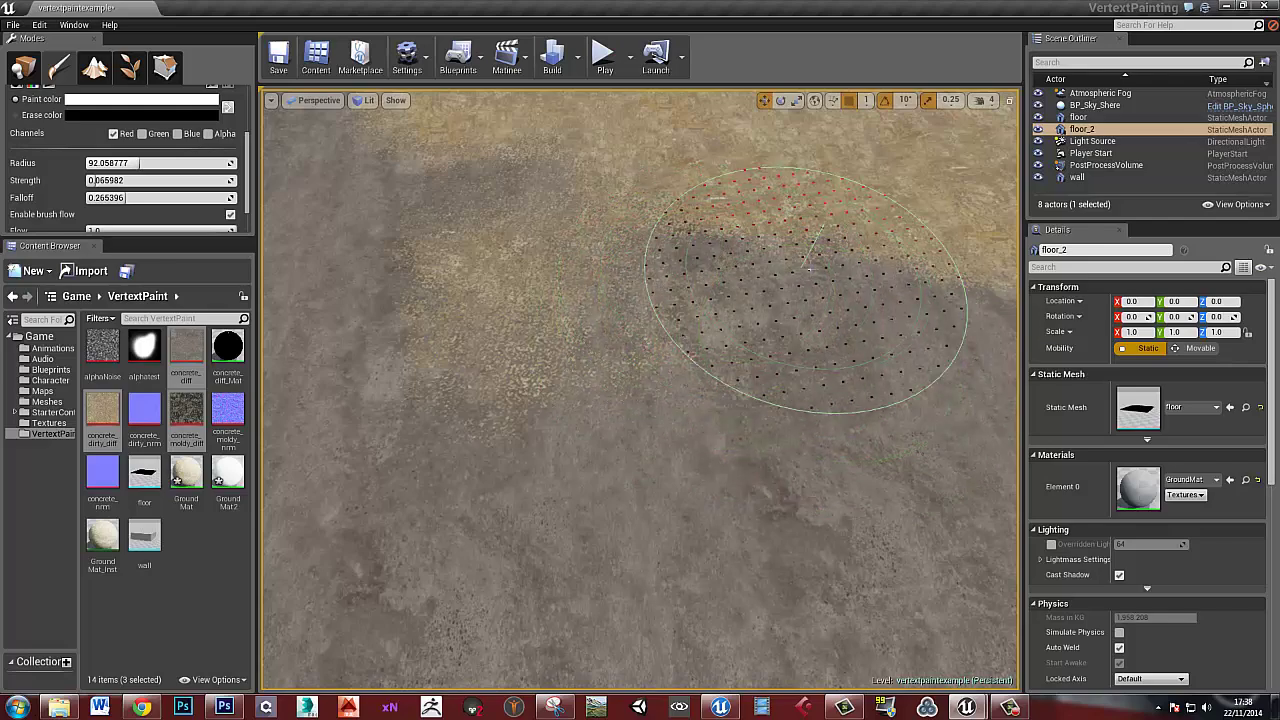
{"action": "right_click_drag", "start_coordinate": [808, 280], "coordinate": [832, 288]}
{"action": "mouse_move", "coordinate": [832, 300]}
{"action": "left_mouse_down"}
{"action": "mouse_move", "coordinate": [608, 370]}
{"action": "mouse_move", "coordinate": [660, 360]}
{"action": "left_mouse_up"}
Paint more red vertex color along the patch's opposite border and view the whole painted area
{"action": "right_click_drag", "start_coordinate": [672, 354], "coordinate": [720, 298]}
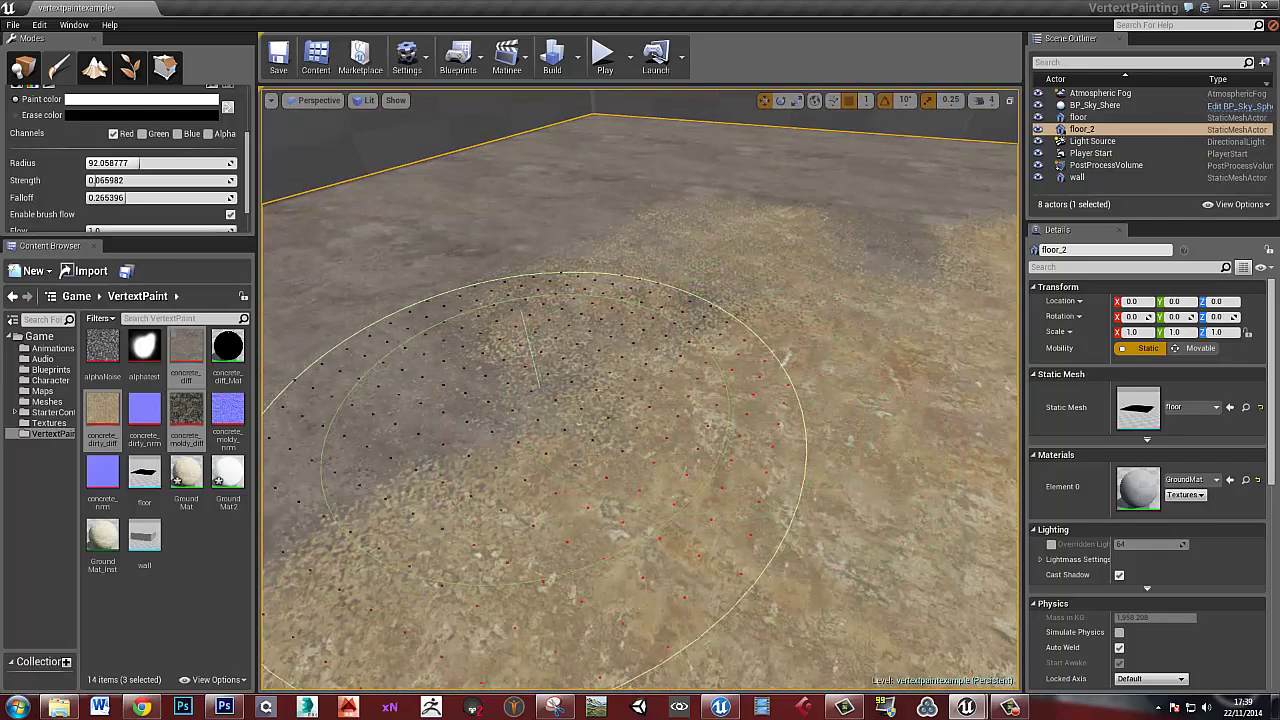
{"action": "right_click_drag", "start_coordinate": [604, 380], "coordinate": [555, 388]}
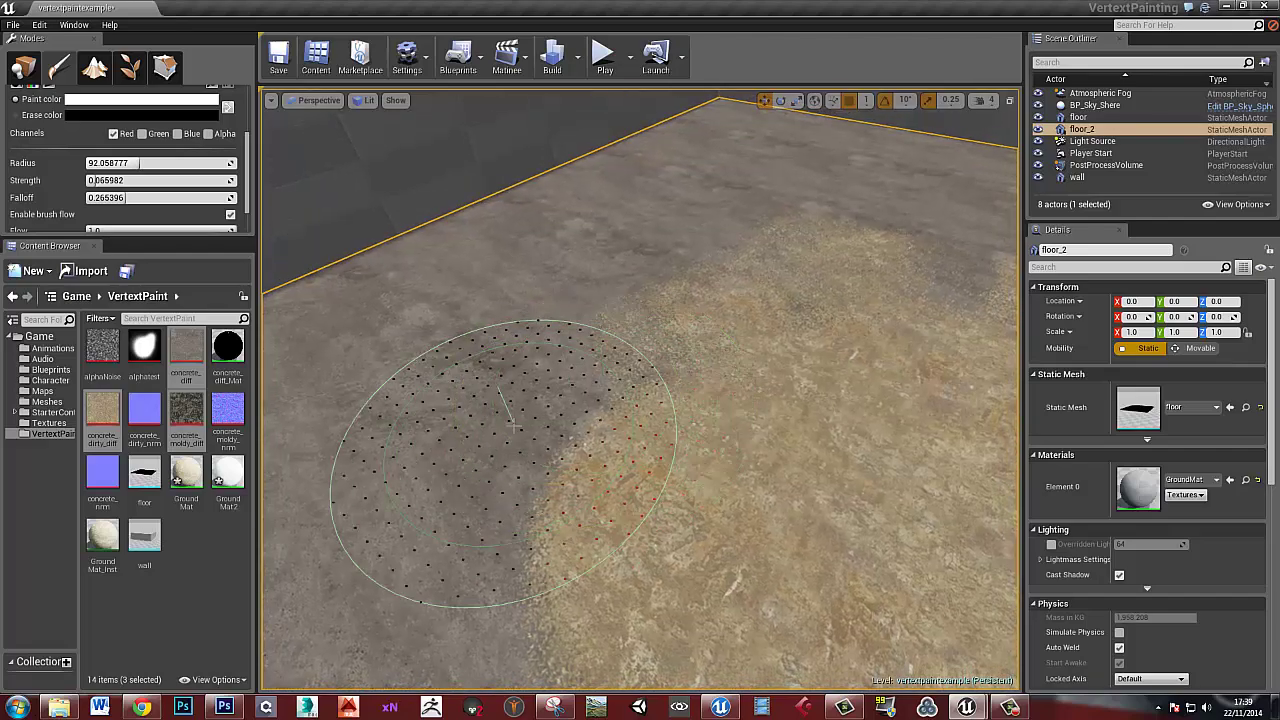
{"action": "mouse_move", "coordinate": [498, 462]}
{"action": "left_mouse_down"}
{"action": "mouse_move", "coordinate": [484, 510]}
{"action": "mouse_move", "coordinate": [590, 505]}
{"action": "left_mouse_up"}
{"action": "mouse_move", "coordinate": [656, 466]}
{"action": "right_mouse_down"}
{"action": "mouse_move", "coordinate": [645, 480]}
{"action": "mouse_move", "coordinate": [600, 472]}
{"action": "right_mouse_up"}
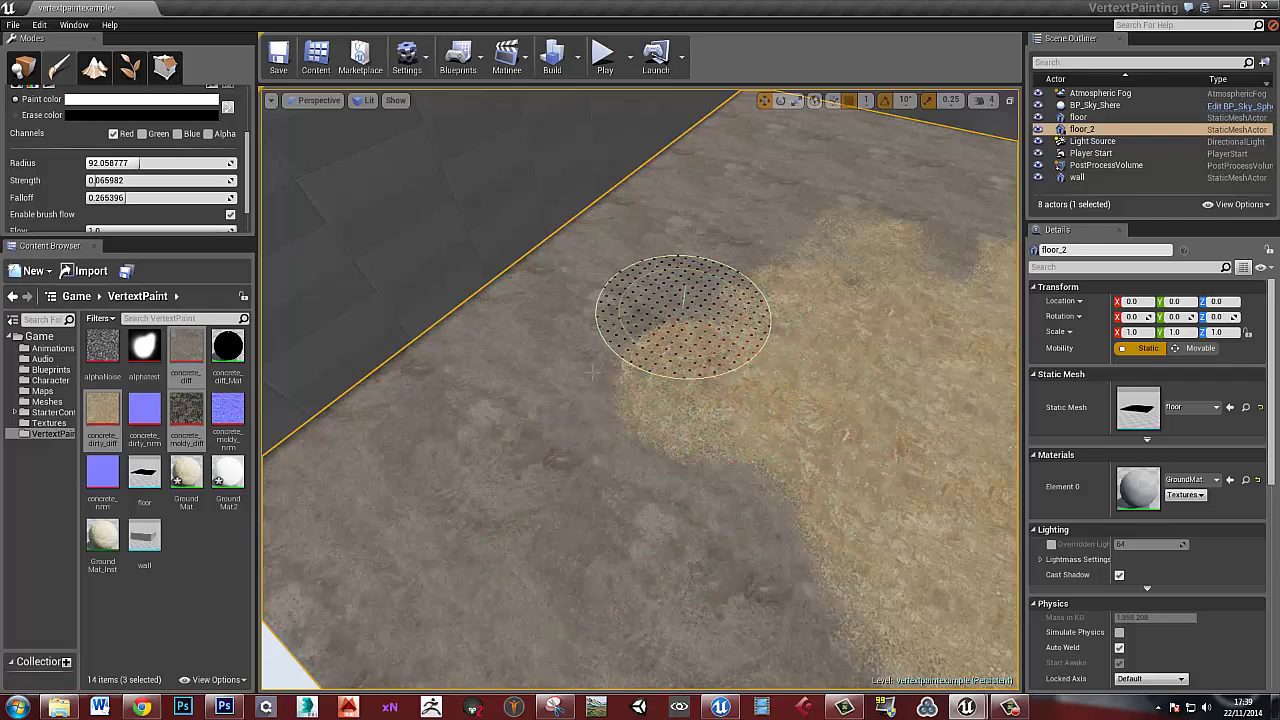
{"action": "right_click_drag", "start_coordinate": [565, 410], "coordinate": [695, 395]}
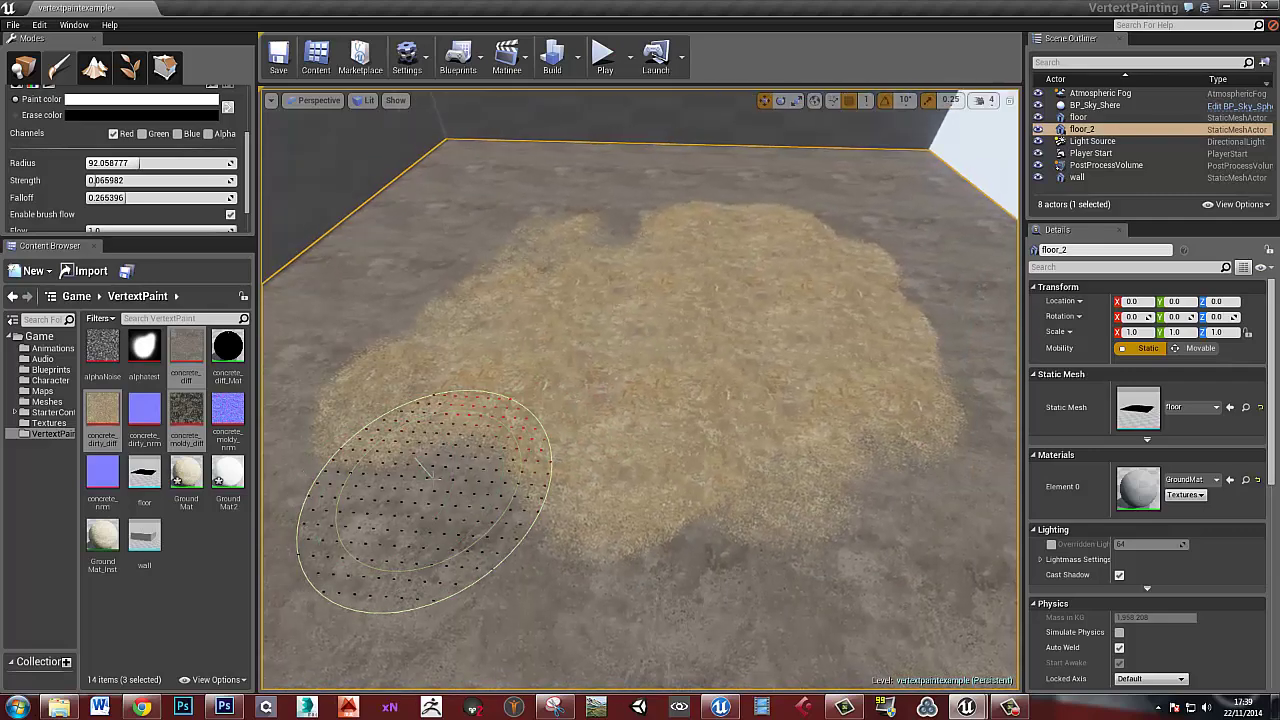
Return to the GroundMat editor and add a Linear Interpolate node after the red chain's Power node
{"action": "left_click_drag", "start_coordinate": [1279, 33], "coordinate": [537, 15]}
{"action": "right_click_drag", "start_coordinate": [384, 195], "coordinate": [905, 215]}
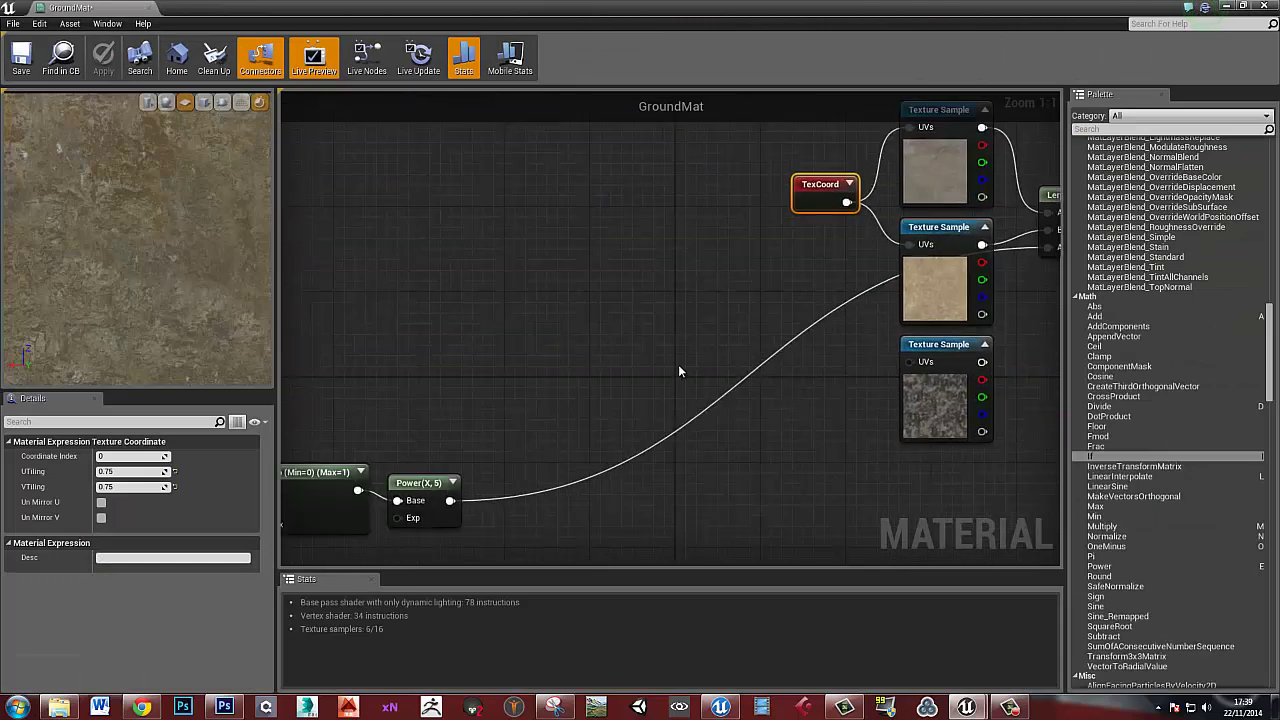
{"action": "right_click_drag", "start_coordinate": [678, 371], "coordinate": [677, 335]}
{"action": "left_click", "coordinate": [678, 328]}
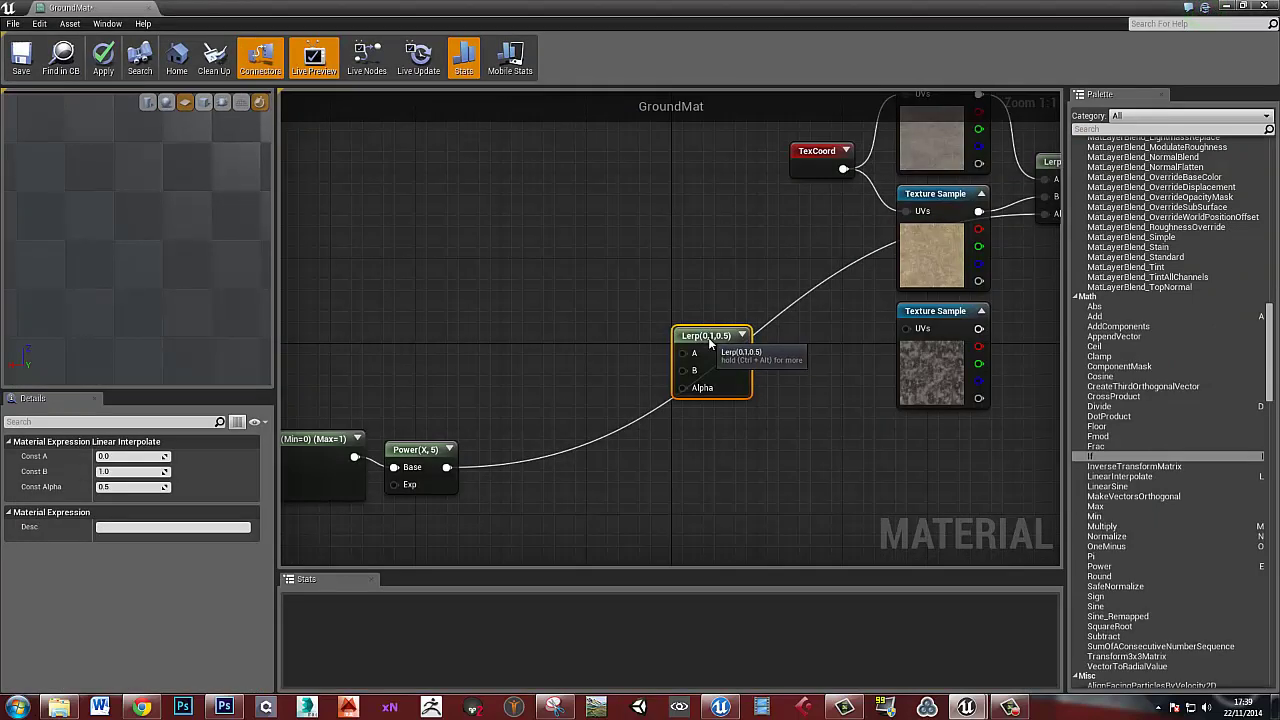
{"action": "left_click_drag", "start_coordinate": [710, 343], "coordinate": [625, 450]}
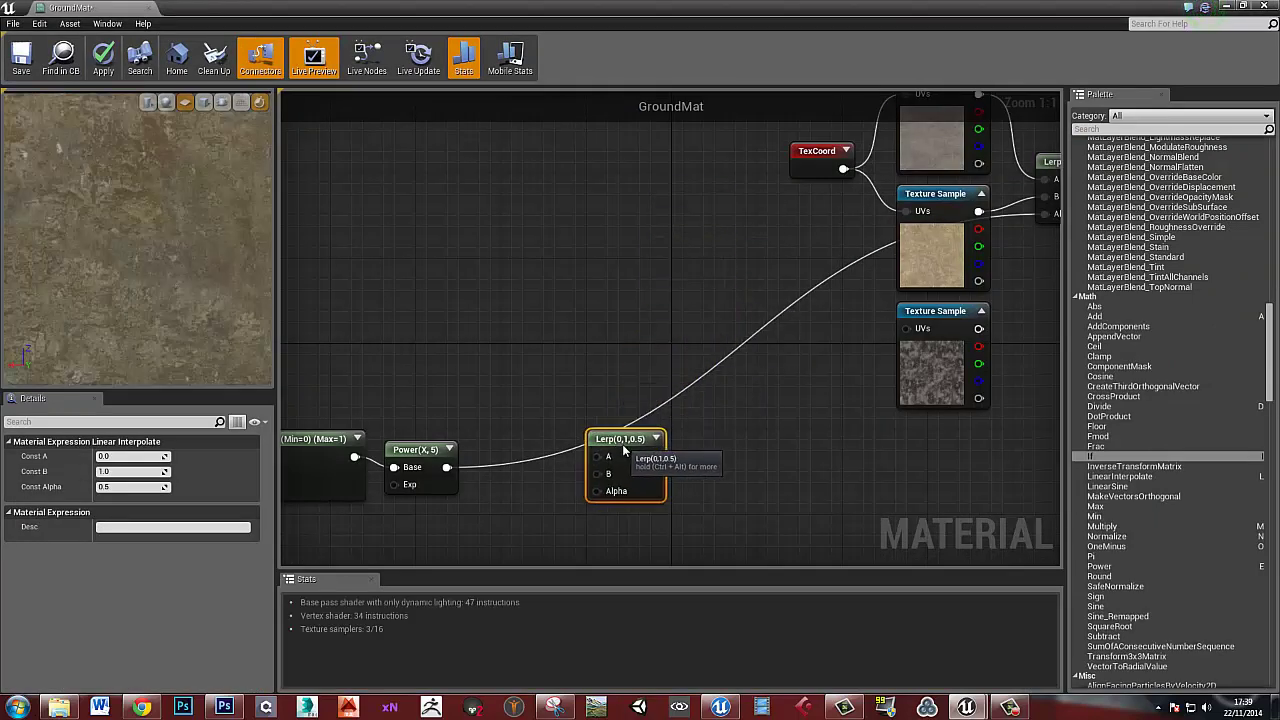
{"action": "right_click_drag", "start_coordinate": [519, 394], "coordinate": [772, 318]}
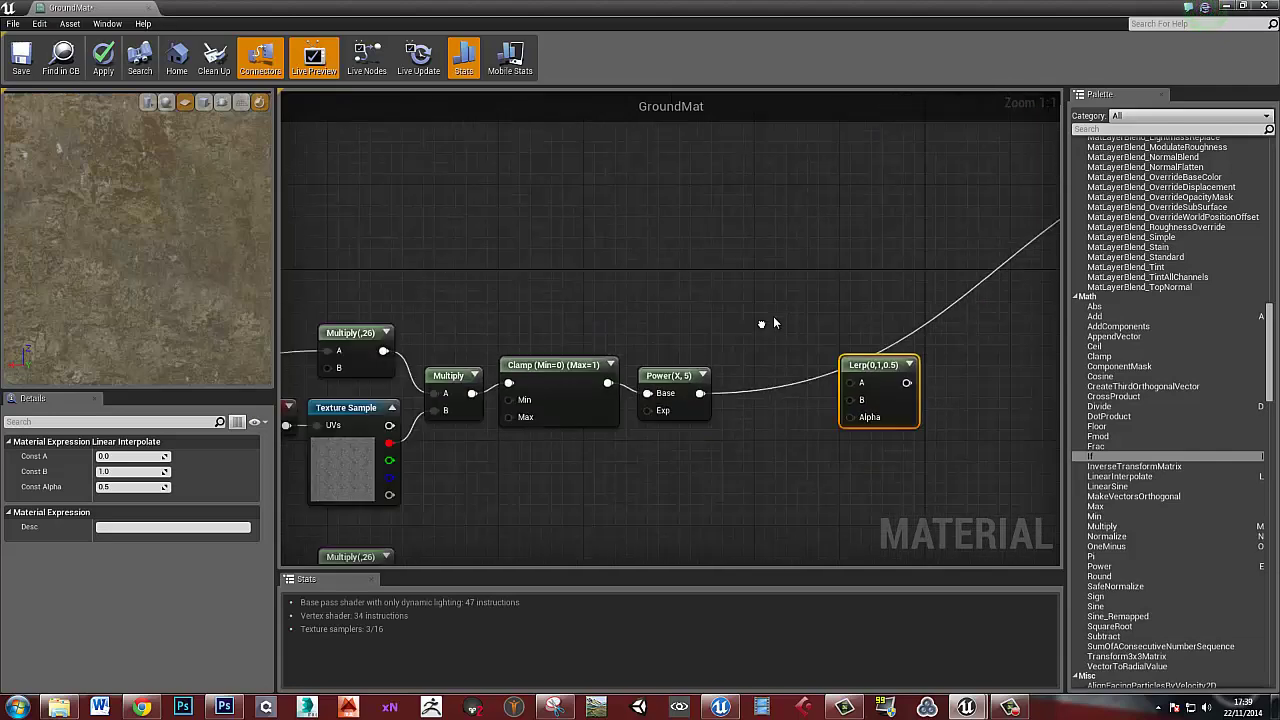
Move the material editor aside and examine the blend edge of the painted patch up close in the level
{"action": "scroll", "coordinate": [772, 318], "scroll_direction": "down", "scroll_amount": 1}
{"action": "right_click_drag", "start_coordinate": [572, 425], "coordinate": [737, 352]}
{"action": "left_click_drag", "start_coordinate": [465, 207], "coordinate": [899, 412]}
{"action": "left_click", "coordinate": [785, 400]}
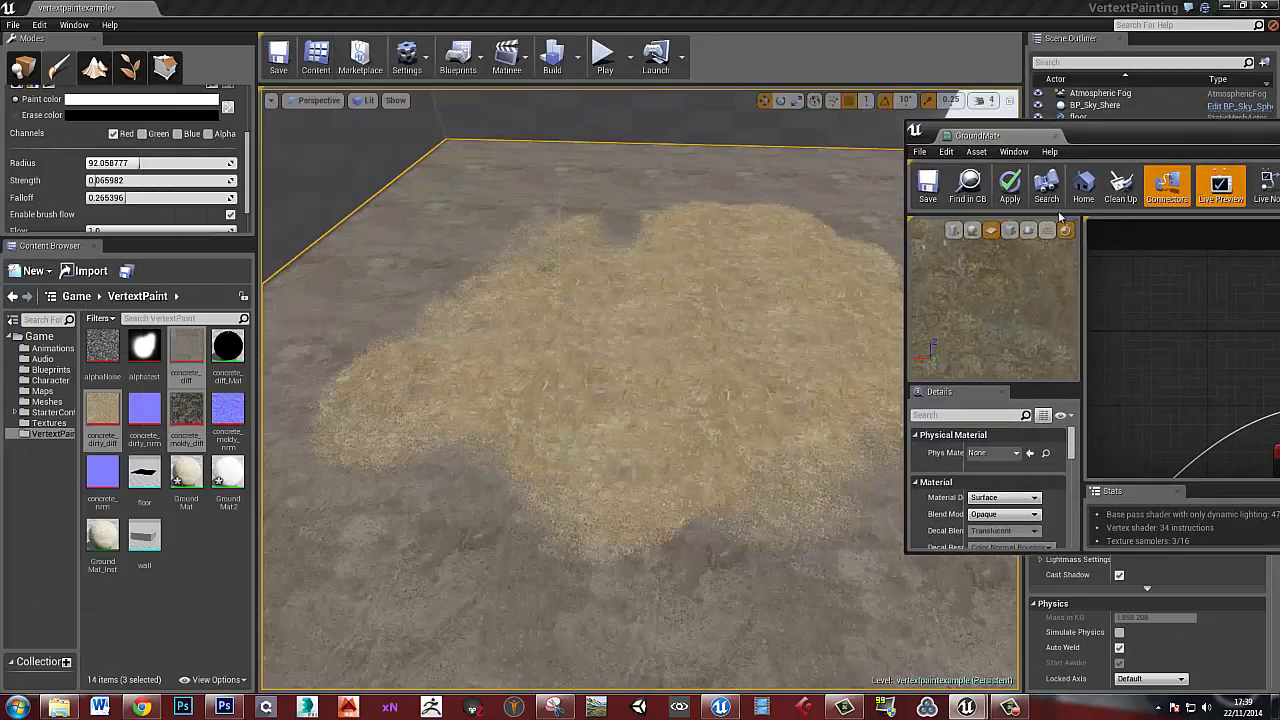
{"action": "scroll", "coordinate": [480, 488], "scroll_direction": "up", "scroll_amount": 3}
{"action": "mouse_move", "coordinate": [480, 488]}
{"action": "right_mouse_down"}
{"action": "mouse_move", "coordinate": [490, 620]}
{"action": "mouse_move", "coordinate": [455, 640]}
{"action": "right_mouse_up"}
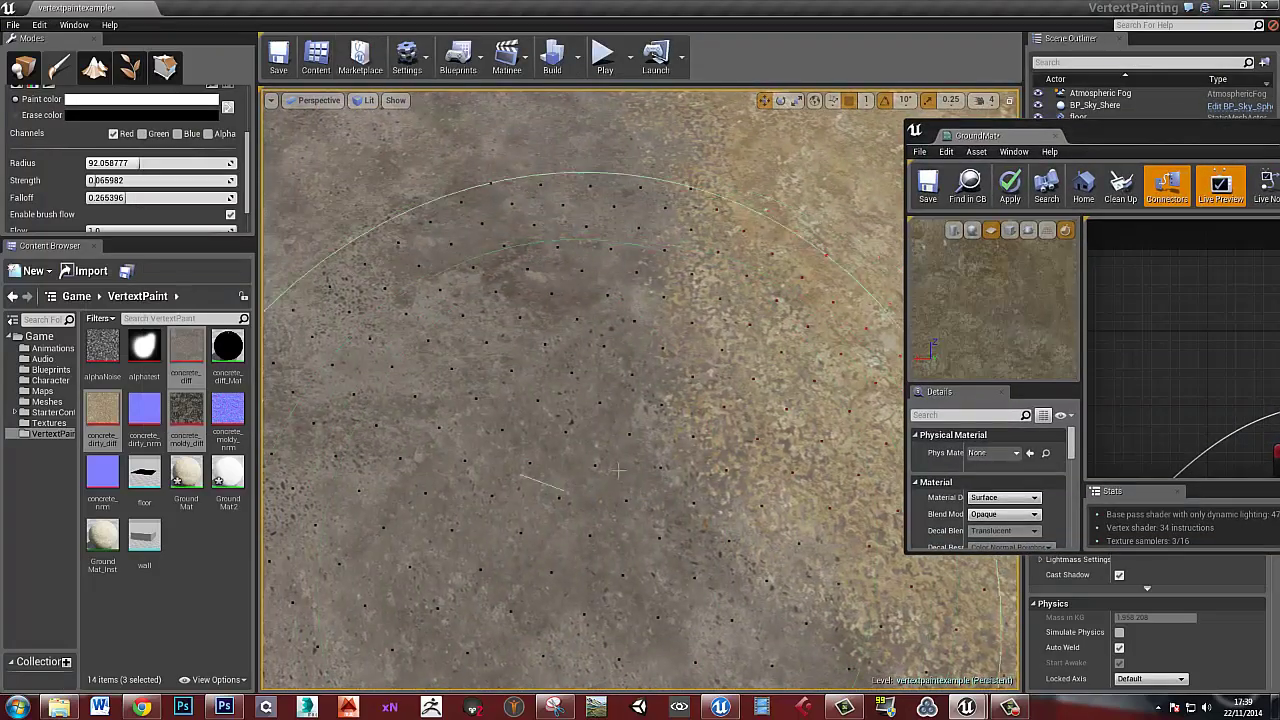
{"action": "right_click_drag", "start_coordinate": [536, 411], "coordinate": [878, 323]}
Bring back the GroundMat editor and connect the Vertex Color node's red output to the new Lerp's A input
{"action": "left_click_drag", "start_coordinate": [1196, 145], "coordinate": [820, 2]}
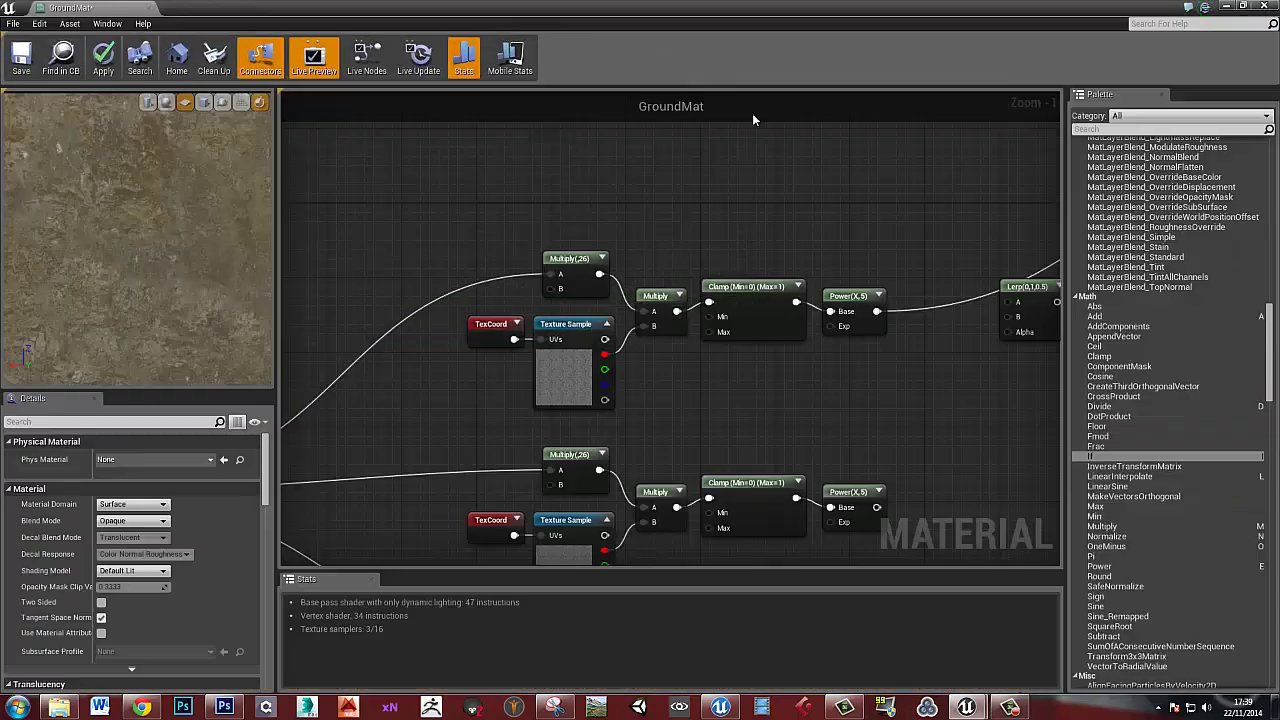
{"action": "right_click_drag", "start_coordinate": [556, 287], "coordinate": [507, 260]}
{"action": "scroll", "coordinate": [523, 169], "scroll_direction": "down", "scroll_amount": 3}
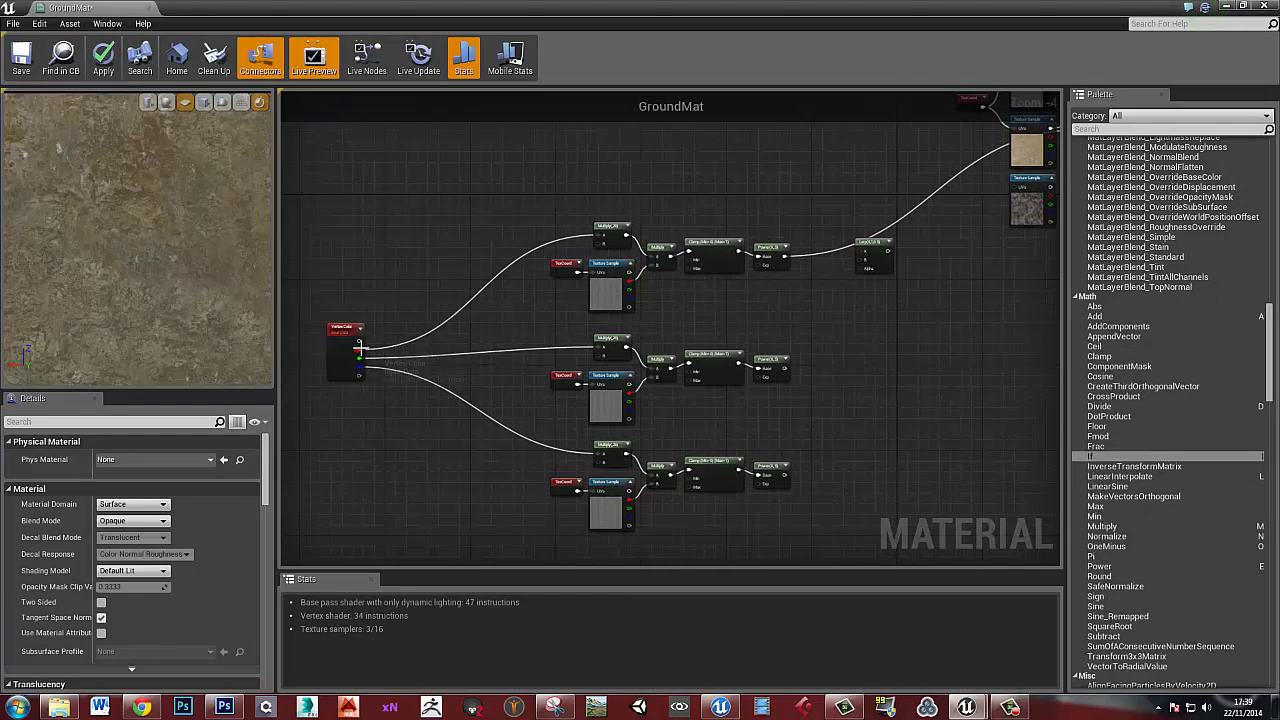
{"action": "left_click_drag", "start_coordinate": [359, 349], "coordinate": [887, 284]}
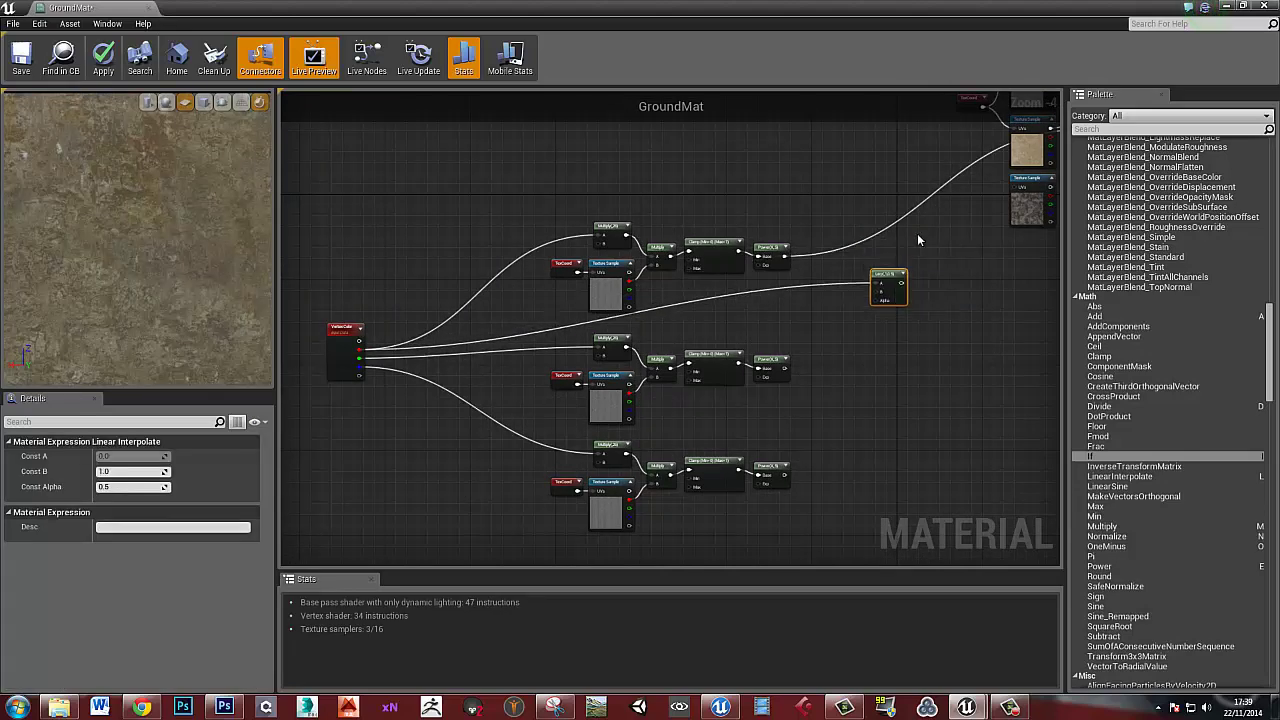
{"action": "right_click_drag", "start_coordinate": [917, 233], "coordinate": [950, 224]}
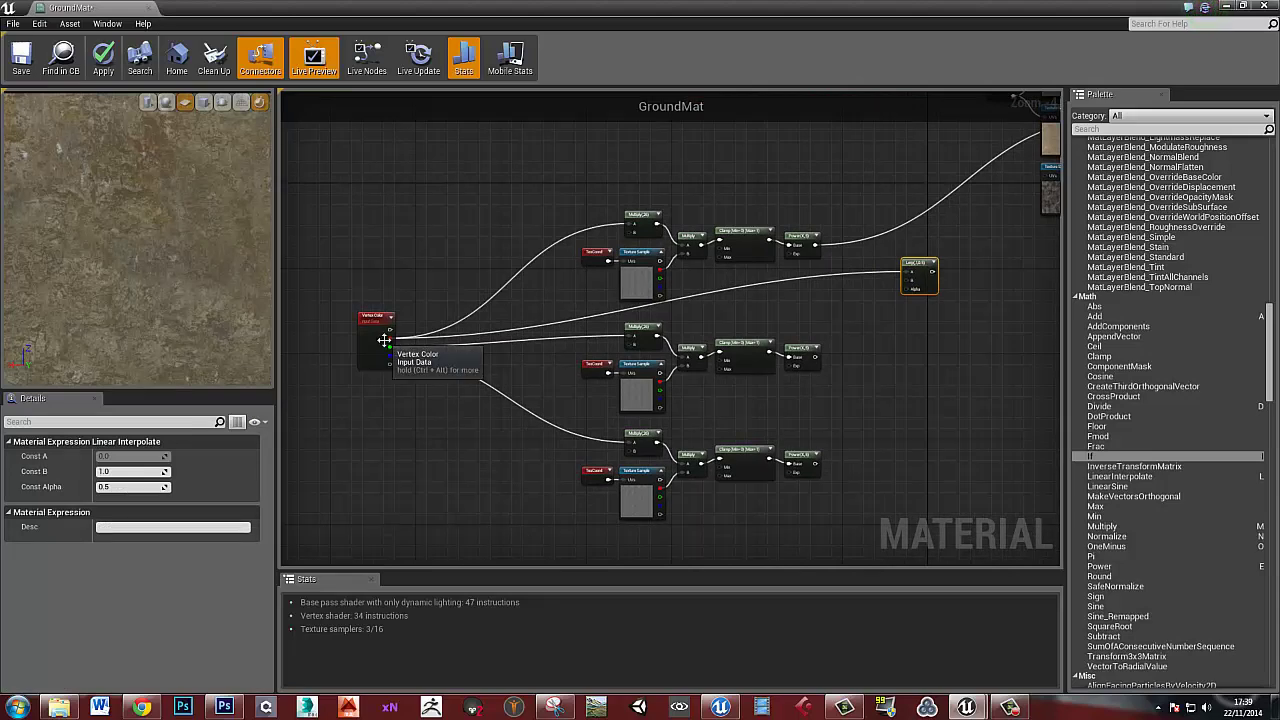
Connect the Power output of the red vertex color chain to the new Lerp node's B input
{"action": "right_click_drag", "start_coordinate": [926, 254], "coordinate": [704, 249]}
{"action": "scroll", "coordinate": [695, 252], "scroll_direction": "up", "scroll_amount": 3}
{"action": "left_click_drag", "start_coordinate": [584, 238], "coordinate": [744, 299]}
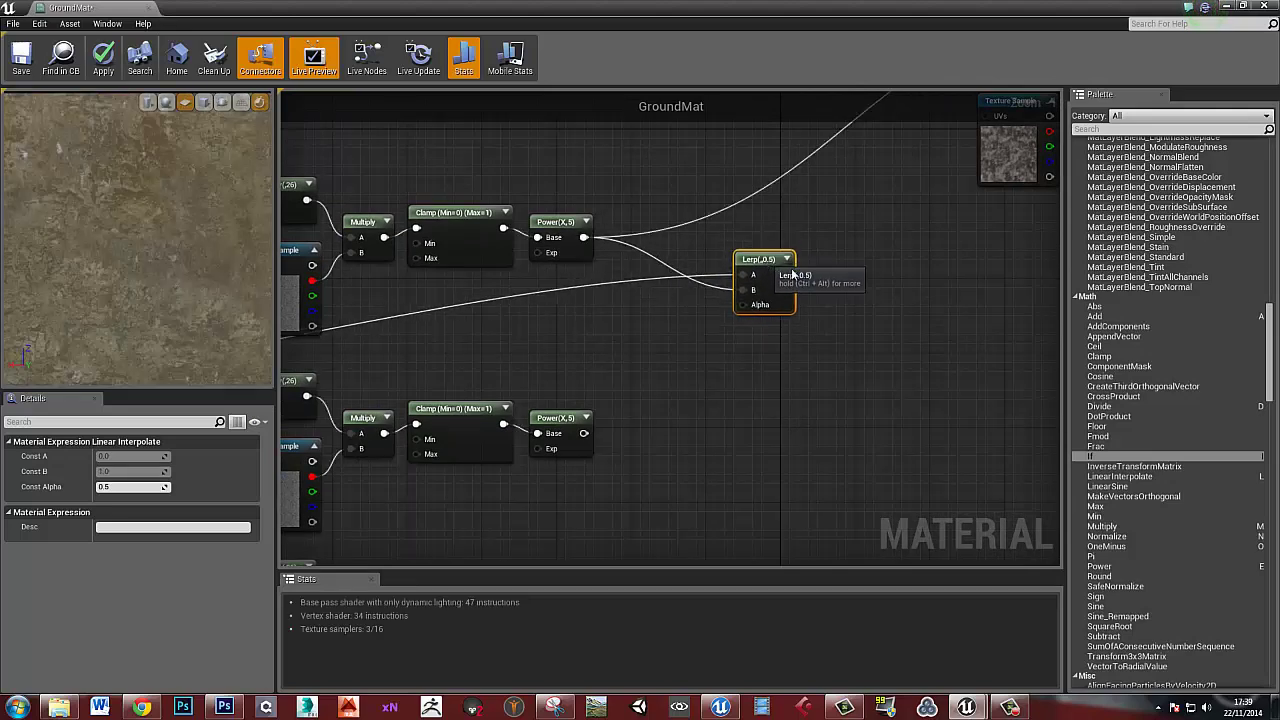
Connect the new Lerp's output to the Alpha input of the texture-blending Lerp, replacing the direct Power connection
{"action": "right_click_drag", "start_coordinate": [765, 275], "coordinate": [737, 350]}
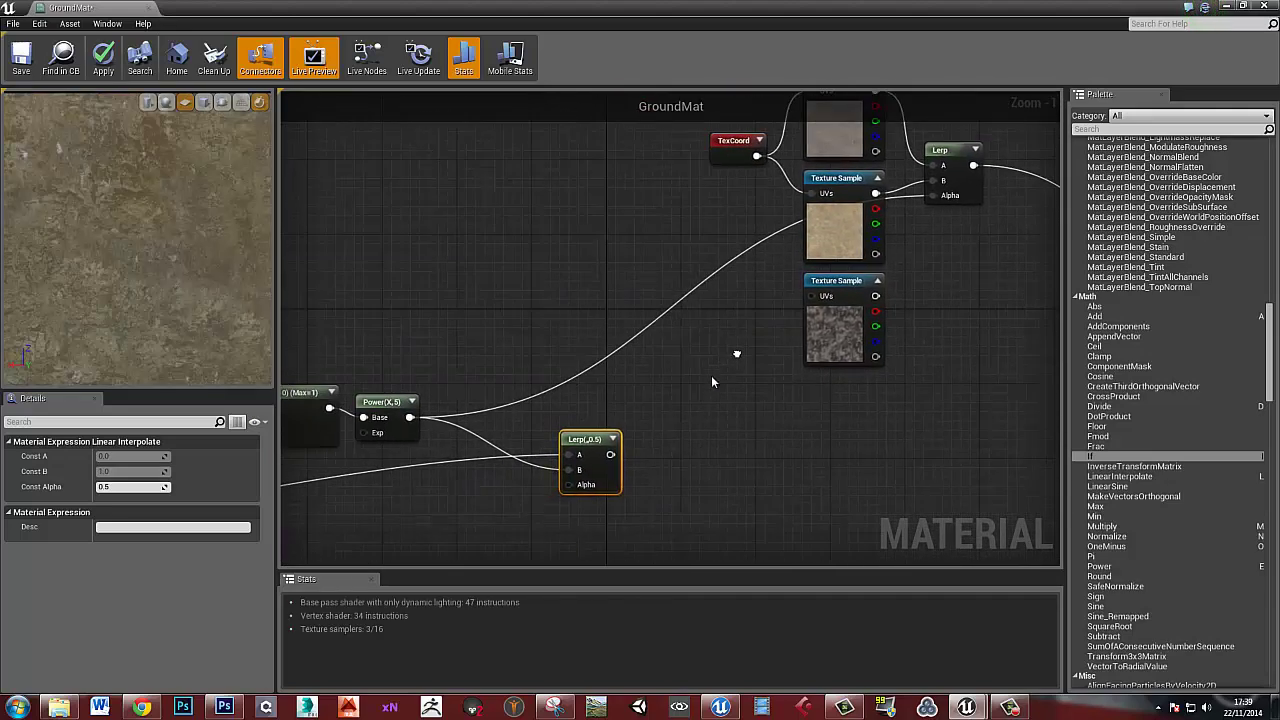
{"action": "right_click_drag", "start_coordinate": [812, 405], "coordinate": [759, 388]}
{"action": "right_click_drag", "start_coordinate": [630, 411], "coordinate": [605, 437]}
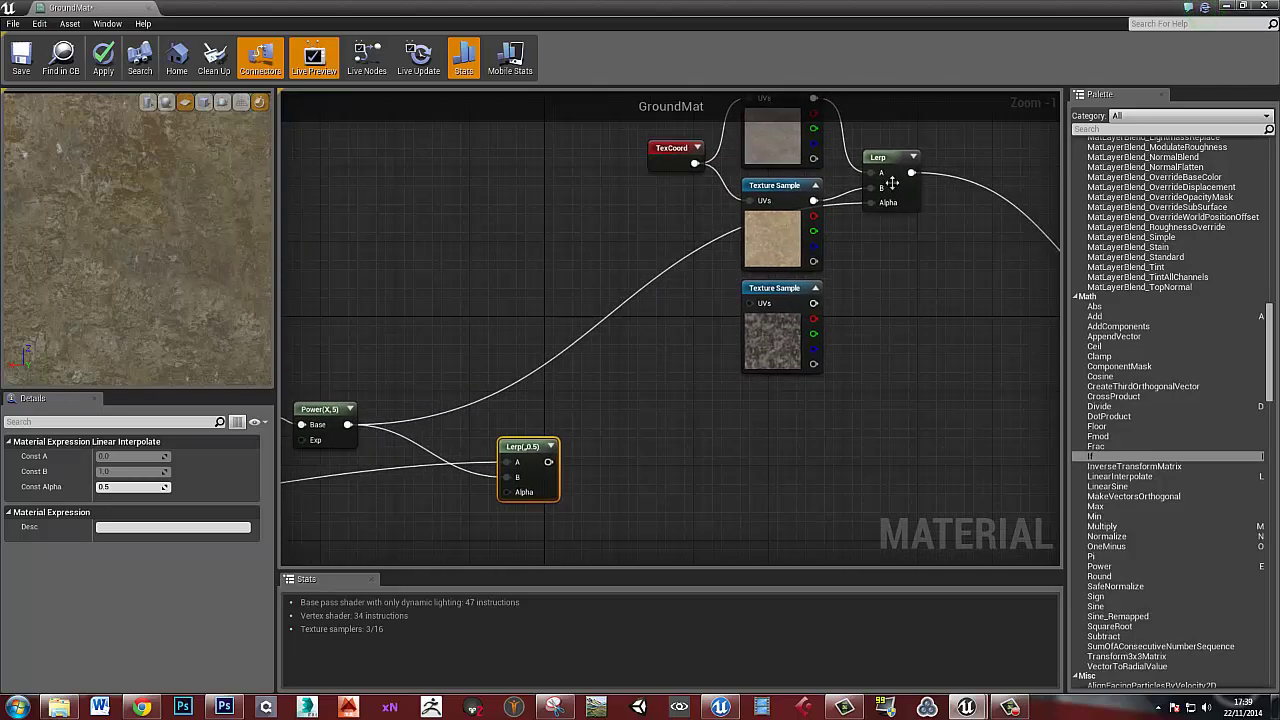
{"action": "left_click_drag", "start_coordinate": [548, 461], "coordinate": [870, 203]}
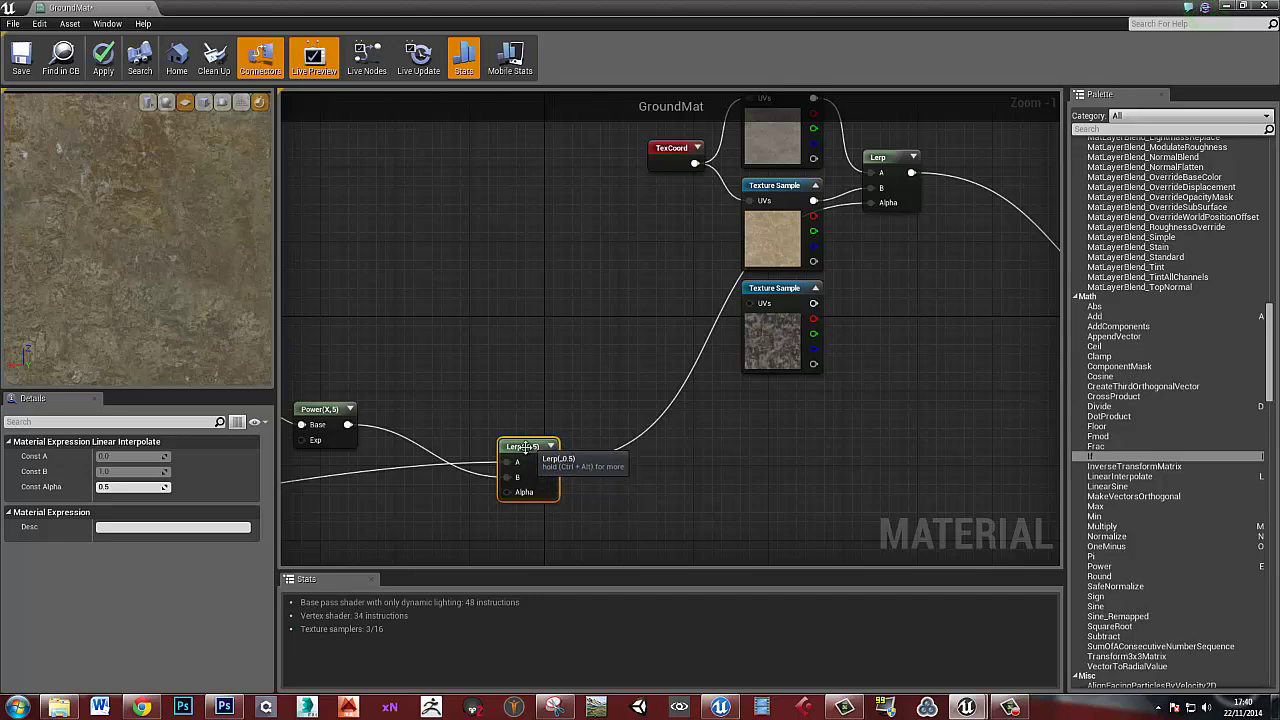
{"action": "right_click_drag", "start_coordinate": [527, 461], "coordinate": [789, 356]}
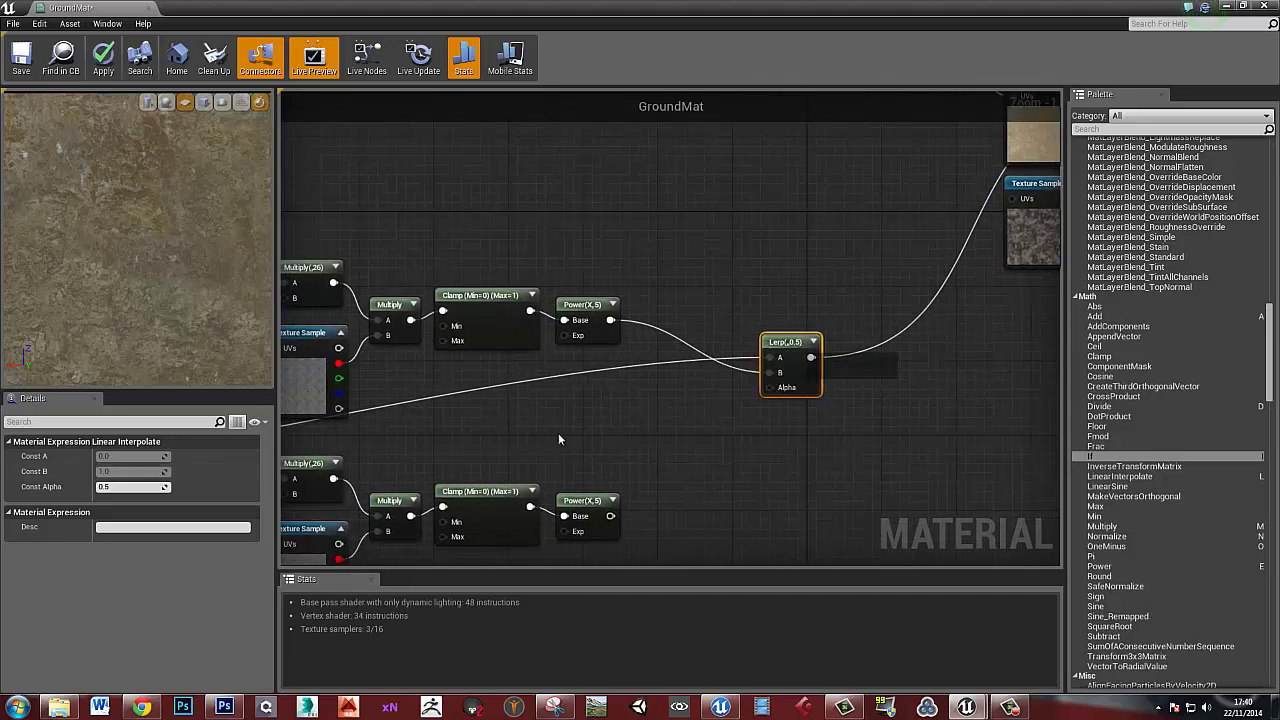
Set the mask Lerp's Const Alpha to 0 and trace the direct red vertex color wire into its A input
{"action": "left_click", "coordinate": [133, 487]}
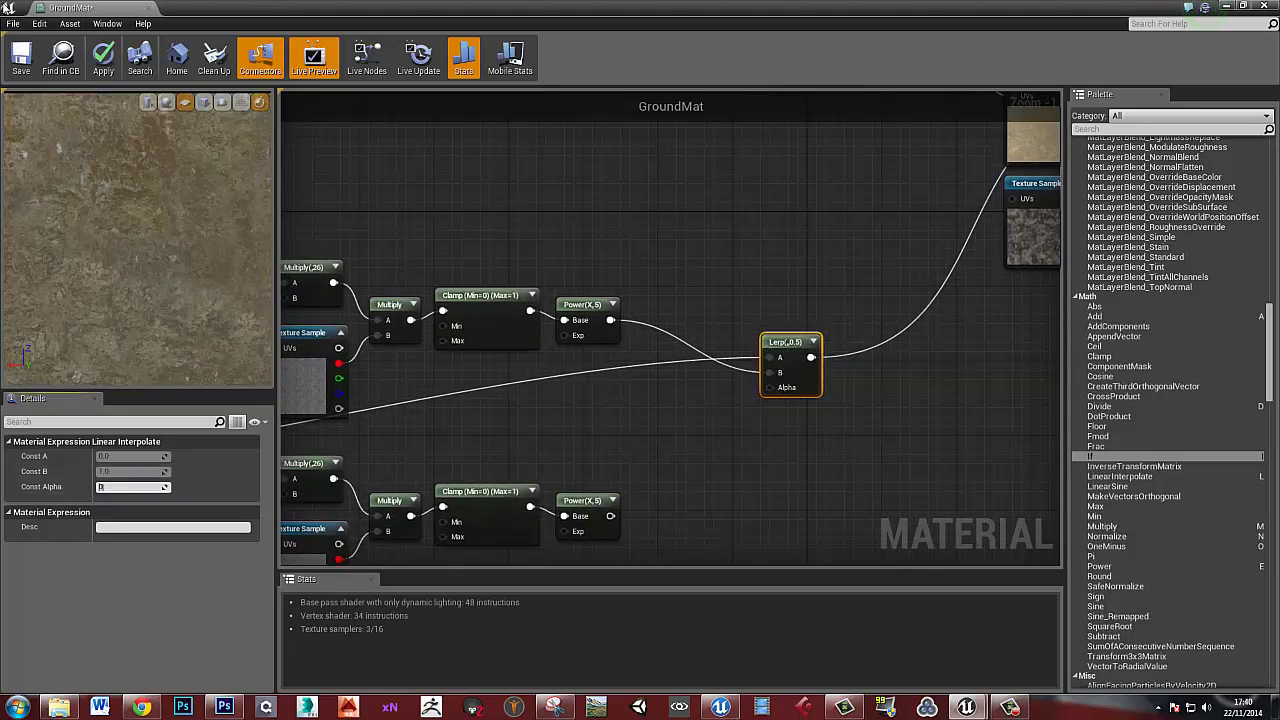
{"action": "type", "text": "0"}
{"action": "key", "text": "Return"}
{"action": "right_click_drag", "start_coordinate": [409, 332], "coordinate": [855, 229]}
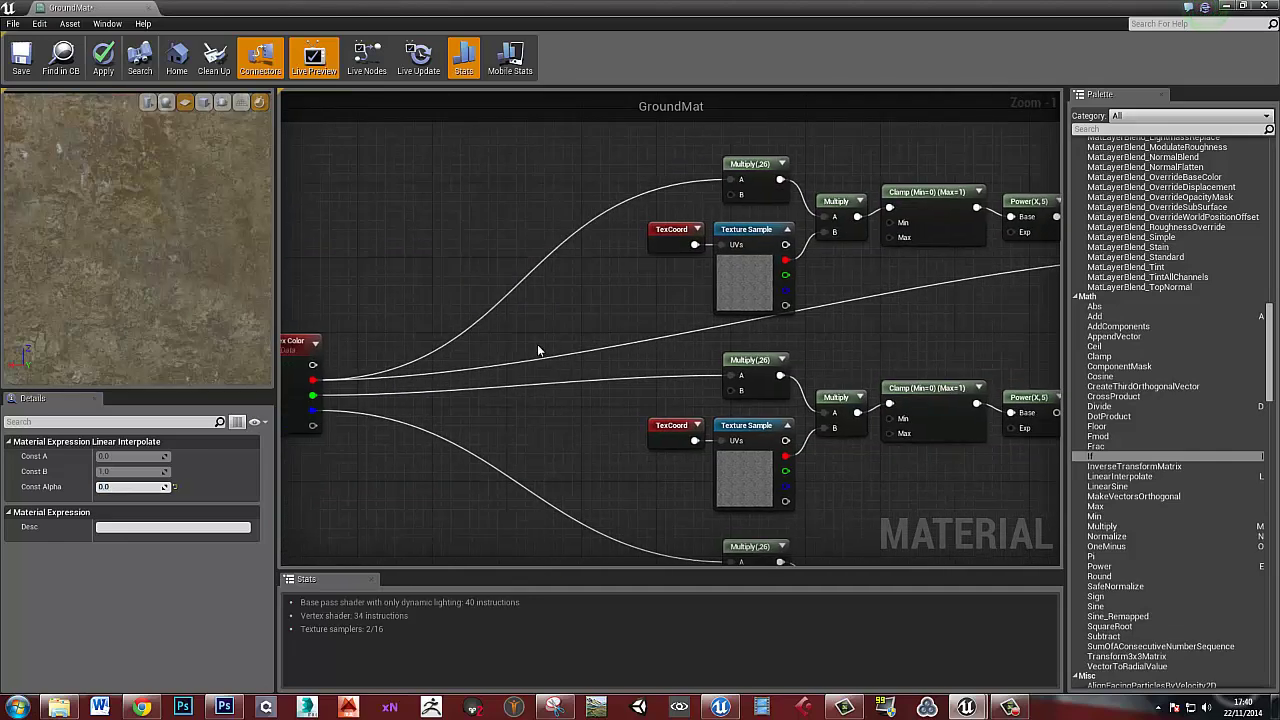
{"action": "right_click_drag", "start_coordinate": [391, 375], "coordinate": [559, 350]}
{"action": "right_click_drag", "start_coordinate": [879, 248], "coordinate": [699, 305]}
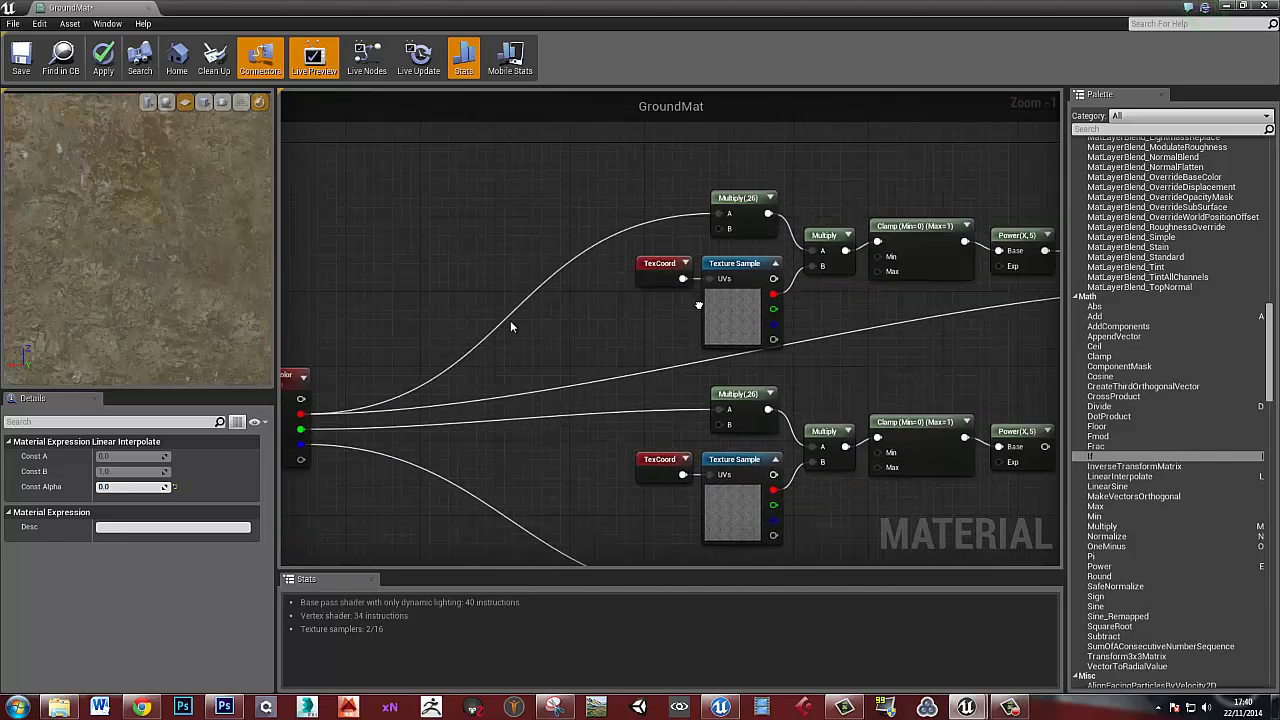
{"action": "right_click_drag", "start_coordinate": [510, 327], "coordinate": [233, 350]}
Set the mask Lerp's Const Alpha to 1 and trace the red mask chain into its B input
{"action": "left_click", "coordinate": [131, 487]}
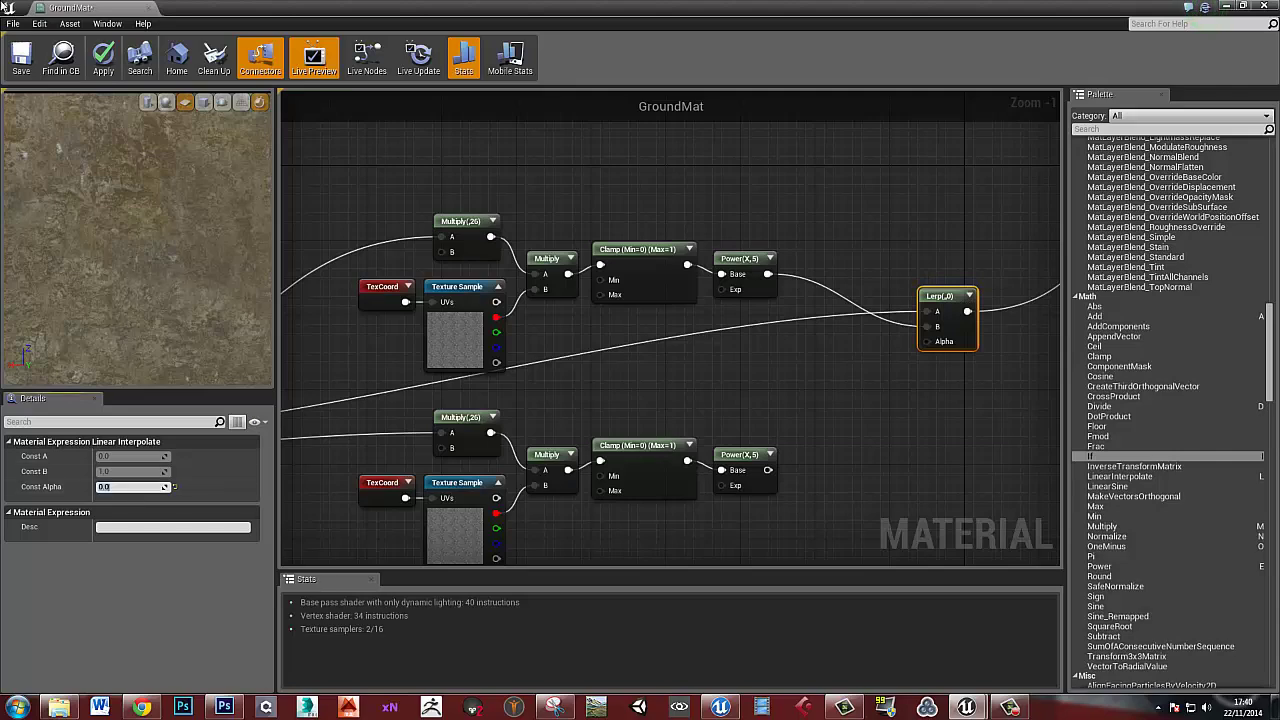
{"action": "type", "text": "1"}
{"action": "key", "text": "Return"}
{"action": "scroll", "coordinate": [414, 346], "scroll_direction": "down", "scroll_amount": 2}
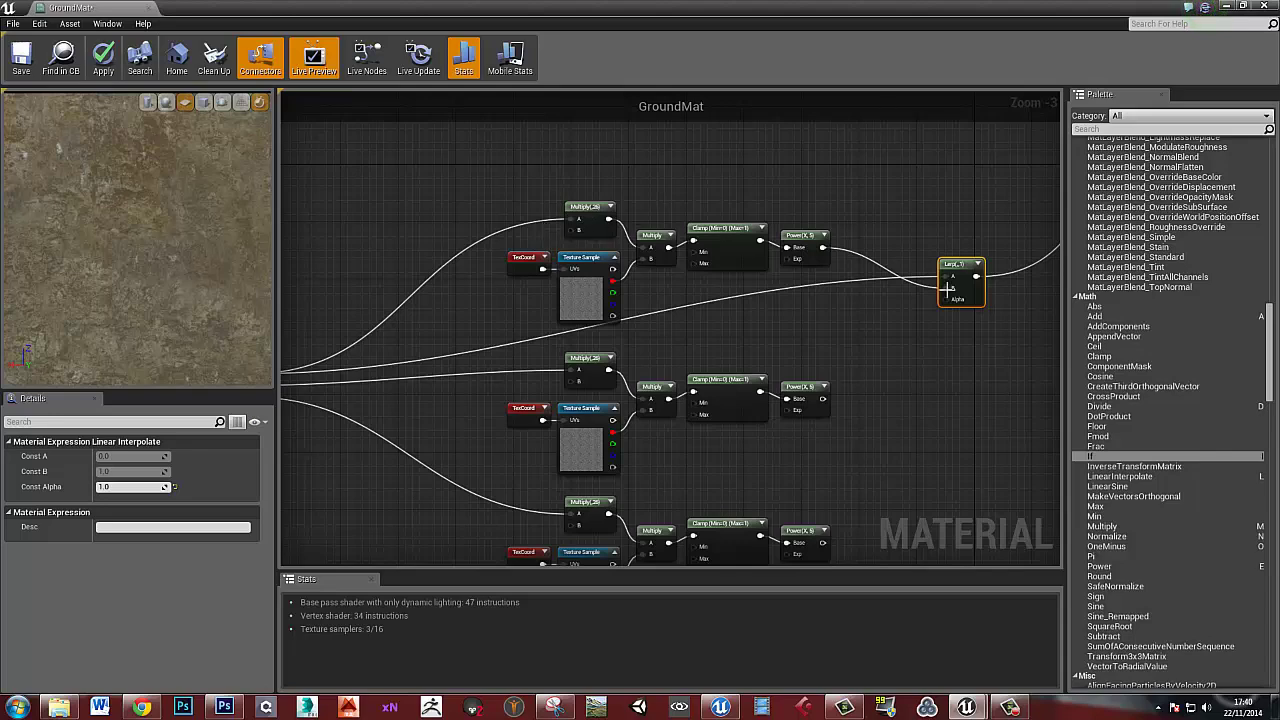
{"action": "right_click_drag", "start_coordinate": [475, 357], "coordinate": [676, 308]}
{"action": "right_click_drag", "start_coordinate": [919, 269], "coordinate": [649, 321]}
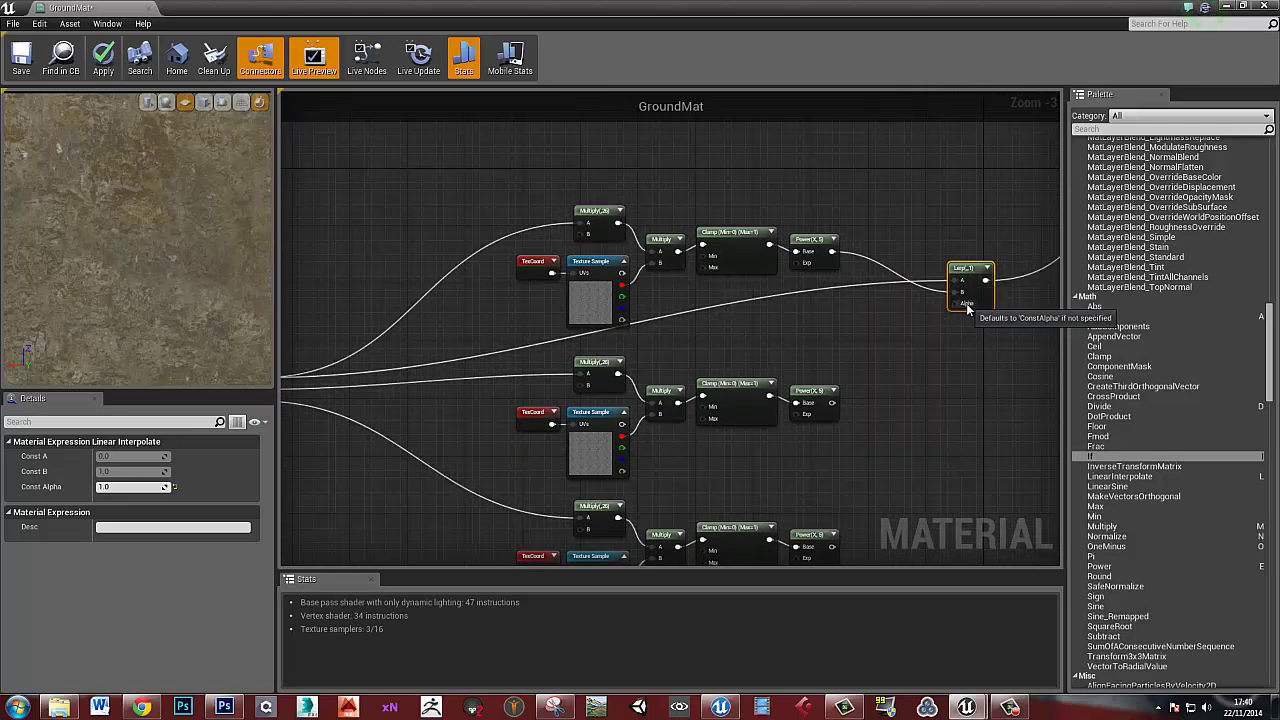
Set the mask Lerp's Const Alpha back to 0 and move the node level with the red chain's Power node
{"action": "left_click", "coordinate": [130, 486]}
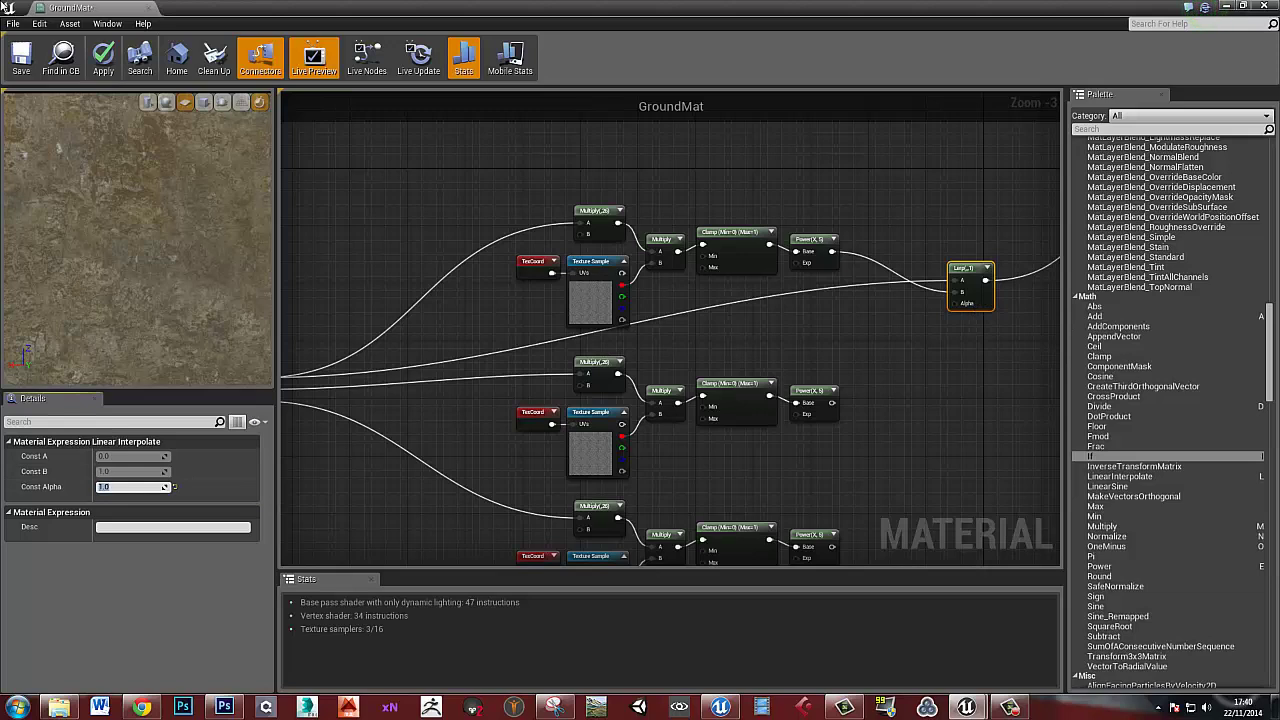
{"action": "type", "text": "0"}
{"action": "key", "text": "Return"}
{"action": "left_click_drag", "start_coordinate": [972, 274], "coordinate": [993, 246]}
{"action": "right_click_drag", "start_coordinate": [985, 296], "coordinate": [675, 327]}
{"action": "left_click_drag", "start_coordinate": [688, 272], "coordinate": [652, 264]}
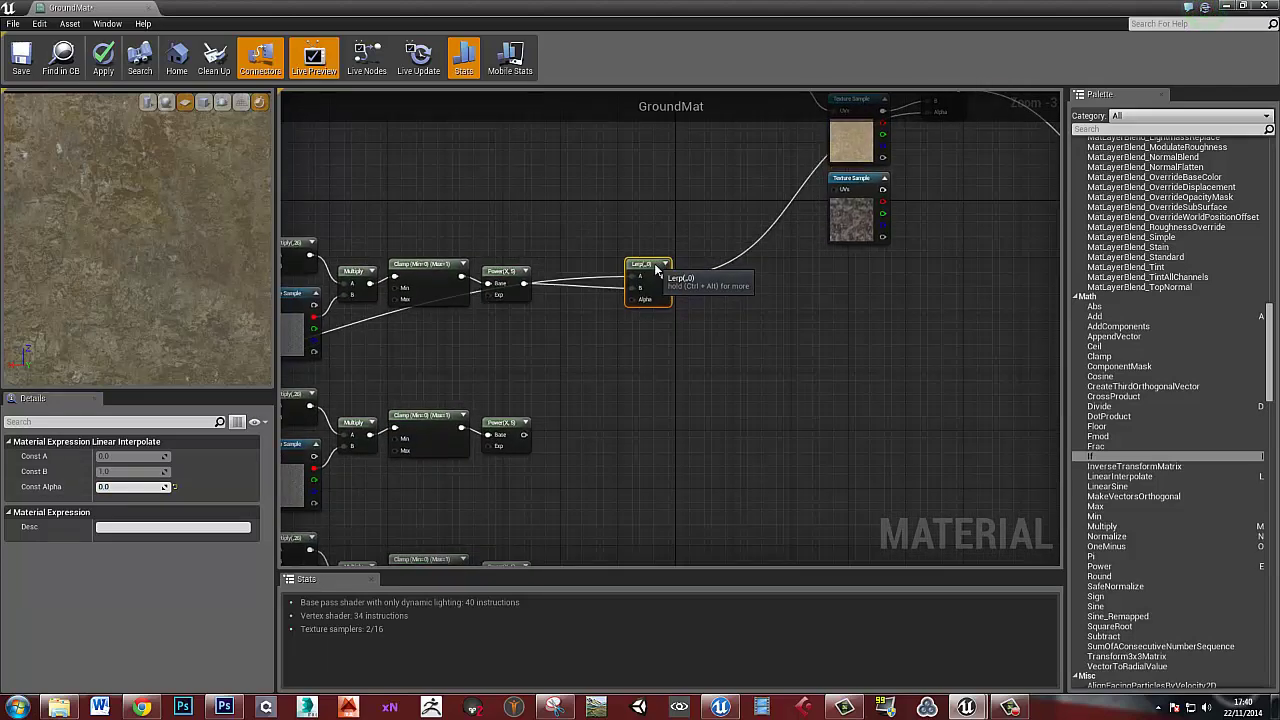
Set the mask Lerp's Const Alpha to 0.2 and apply the material changes
{"action": "left_click", "coordinate": [115, 488]}
{"action": "type", "text": ".2"}
{"action": "key", "text": "Return"}
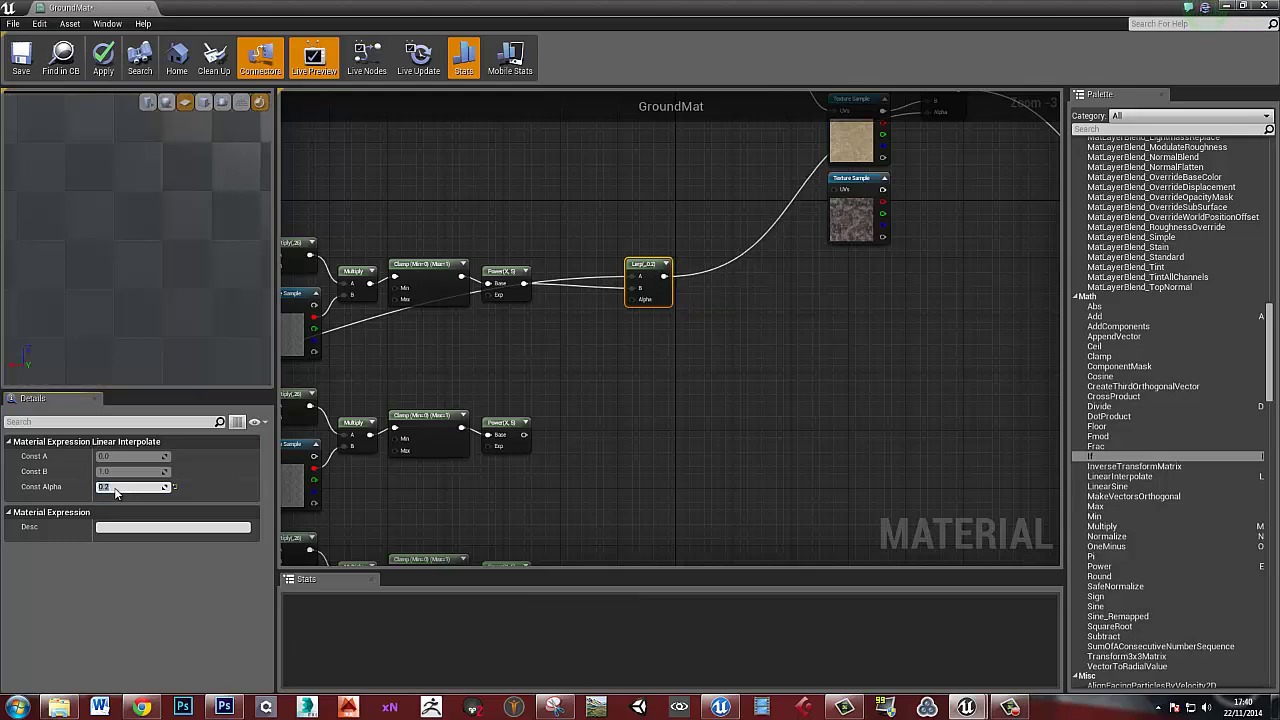
{"action": "left_click", "coordinate": [103, 68]}
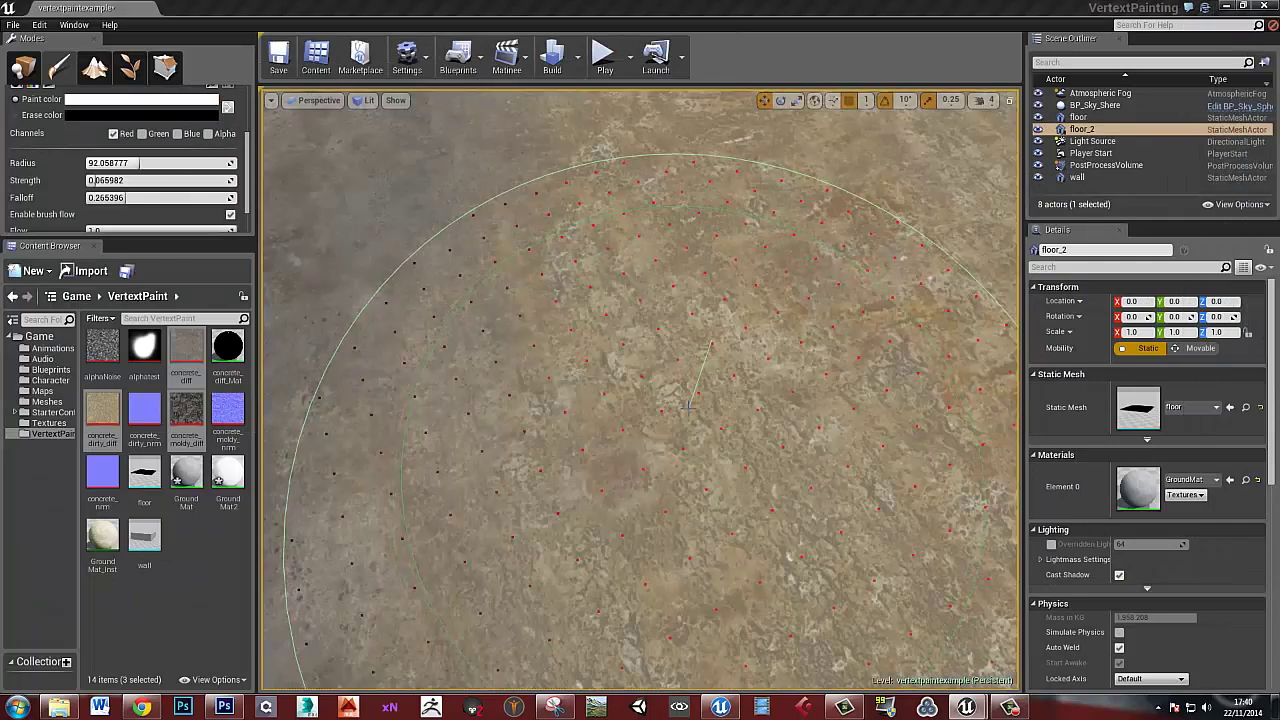
Brush away some red vertex paint inside the dirt patch on floor_2 and inspect the blend from several angles
{"action": "mouse_move", "coordinate": [688, 408]}
{"action": "right_mouse_down"}
{"action": "mouse_move", "coordinate": [675, 370]}
{"action": "mouse_move", "coordinate": [704, 363]}
{"action": "mouse_move", "coordinate": [708, 314]}
{"action": "mouse_move", "coordinate": [678, 298]}
{"action": "mouse_move", "coordinate": [652, 312]}
{"action": "right_mouse_up"}
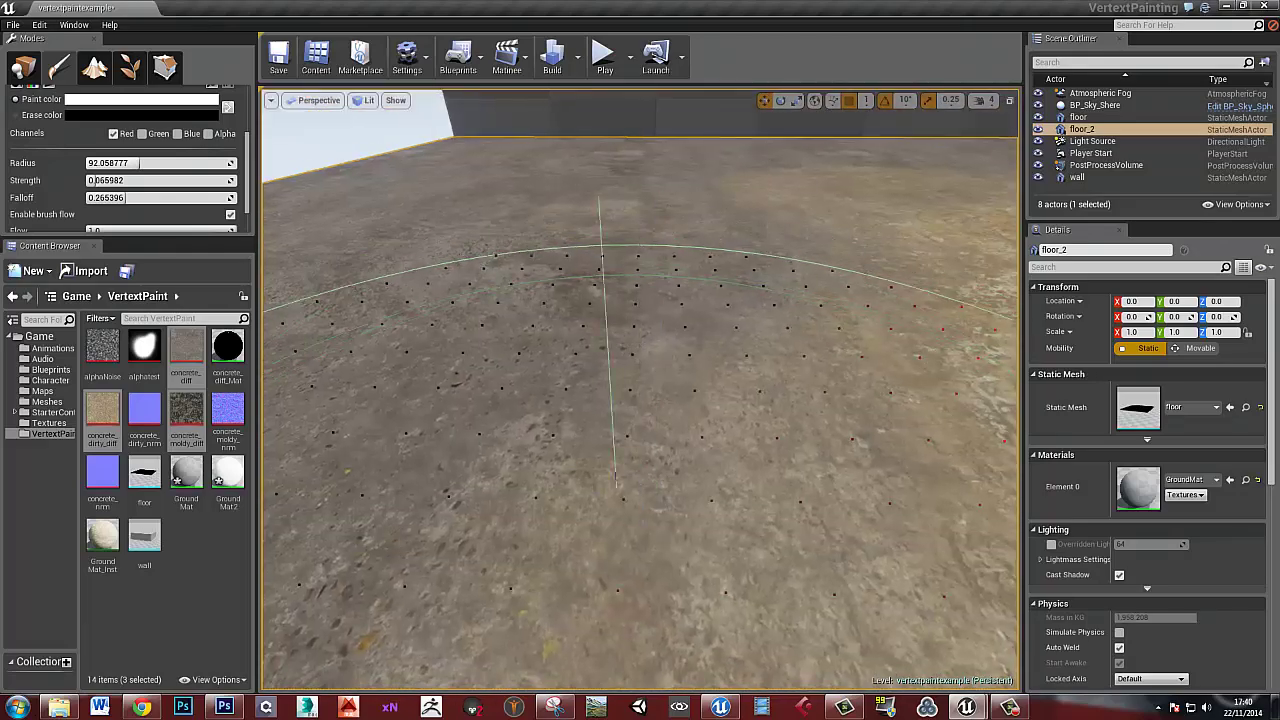
{"action": "left_click_drag", "start_coordinate": [616, 485], "coordinate": [624, 430]}
{"action": "mouse_move", "coordinate": [660, 380]}
{"action": "right_mouse_down"}
{"action": "mouse_move", "coordinate": [745, 335]}
{"action": "mouse_move", "coordinate": [703, 313]}
{"action": "mouse_move", "coordinate": [699, 396]}
{"action": "right_mouse_up"}
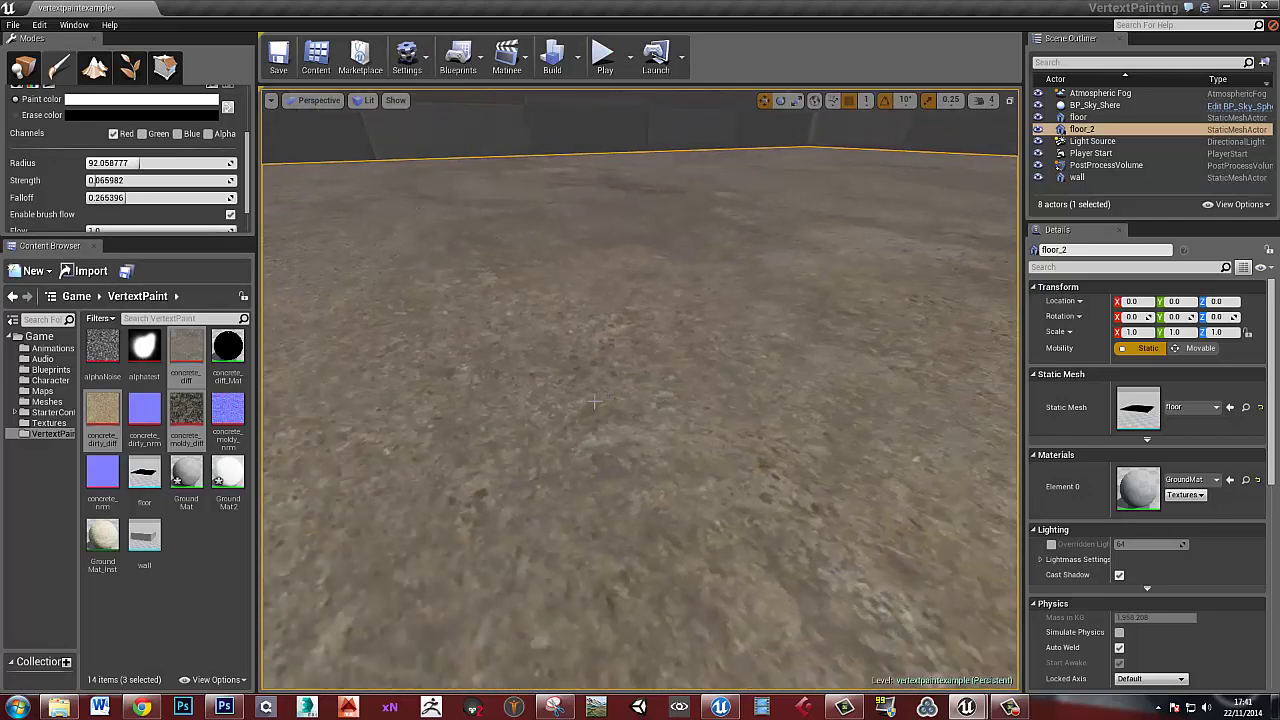
{"action": "right_click_drag", "start_coordinate": [562, 402], "coordinate": [289, 352]}
{"action": "mouse_move", "coordinate": [384, 353]}
{"action": "right_mouse_down"}
{"action": "mouse_move", "coordinate": [565, 352]}
{"action": "mouse_move", "coordinate": [558, 410]}
{"action": "mouse_move", "coordinate": [595, 330]}
{"action": "right_mouse_up"}
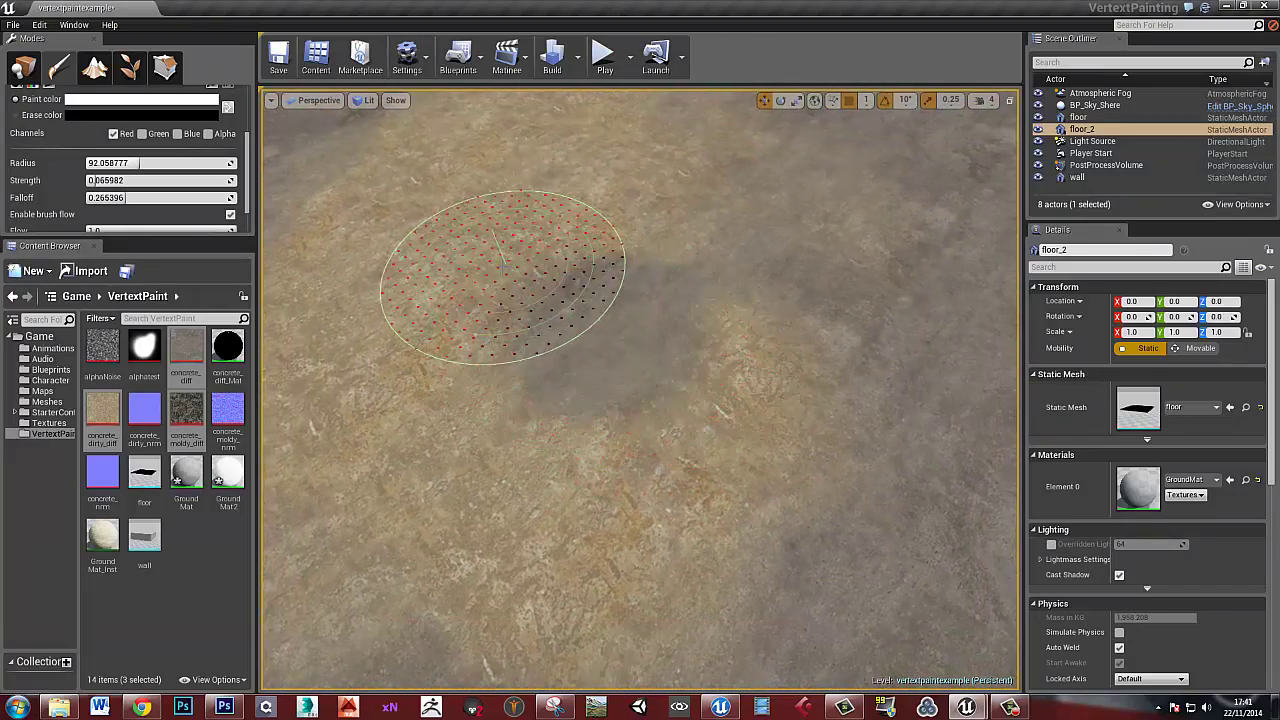
Erase more red vertex paint from floor_2, leaving uneven dirt patches scattered around the bare concrete
{"action": "right_click_drag", "start_coordinate": [435, 325], "coordinate": [495, 400]}
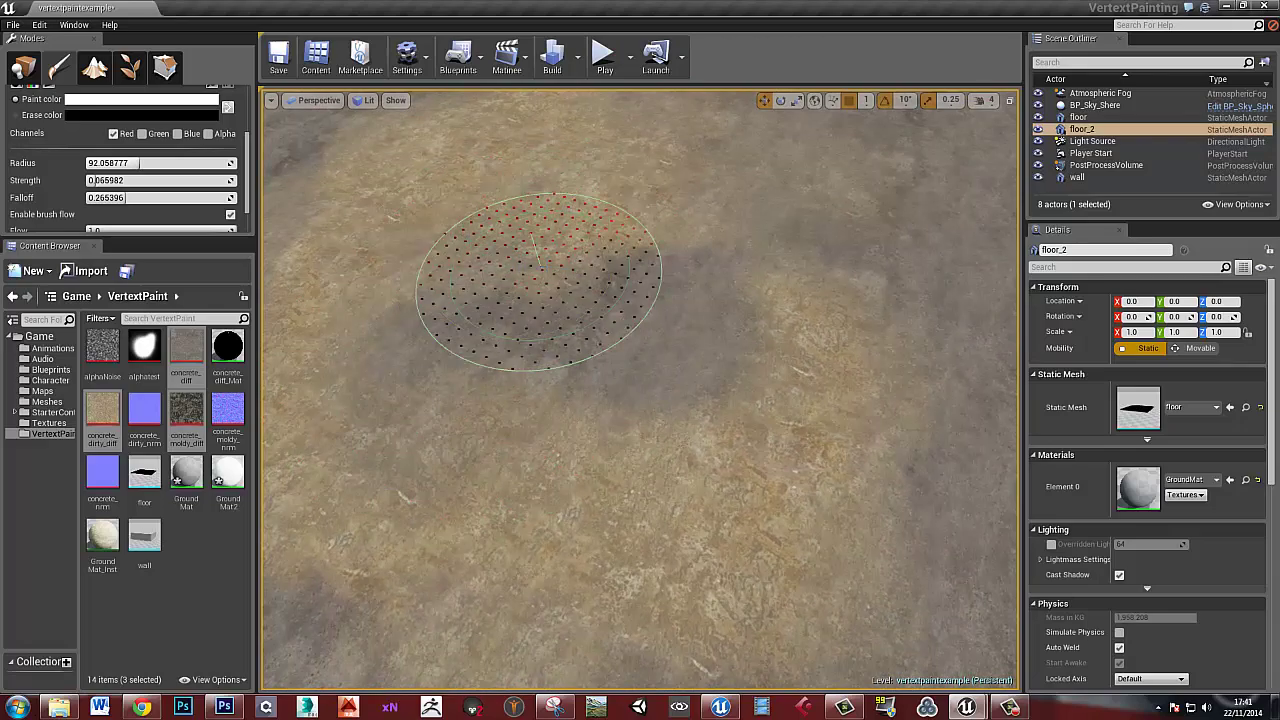
{"action": "mouse_move", "coordinate": [477, 300]}
{"action": "right_mouse_down"}
{"action": "mouse_move", "coordinate": [511, 291]}
{"action": "mouse_move", "coordinate": [508, 305]}
{"action": "right_mouse_up"}
{"action": "left_click_drag", "start_coordinate": [508, 305], "coordinate": [493, 343]}
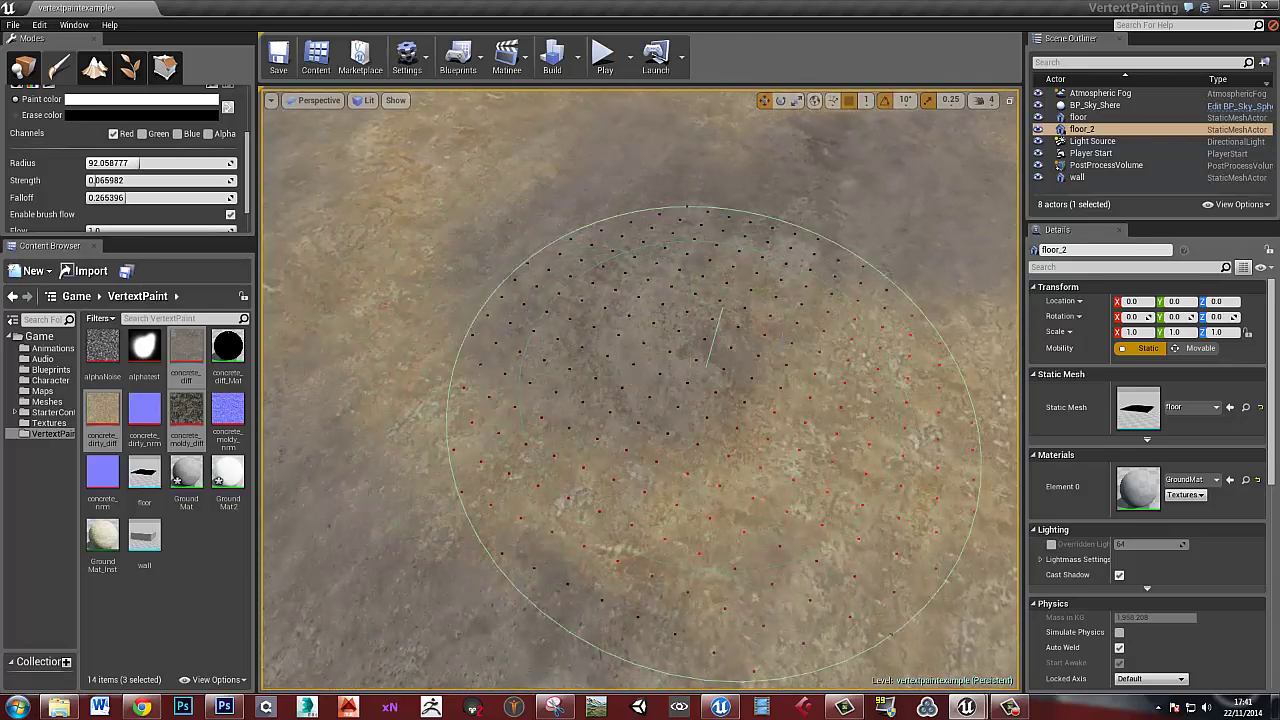
{"action": "right_click_drag", "start_coordinate": [724, 427], "coordinate": [724, 360]}
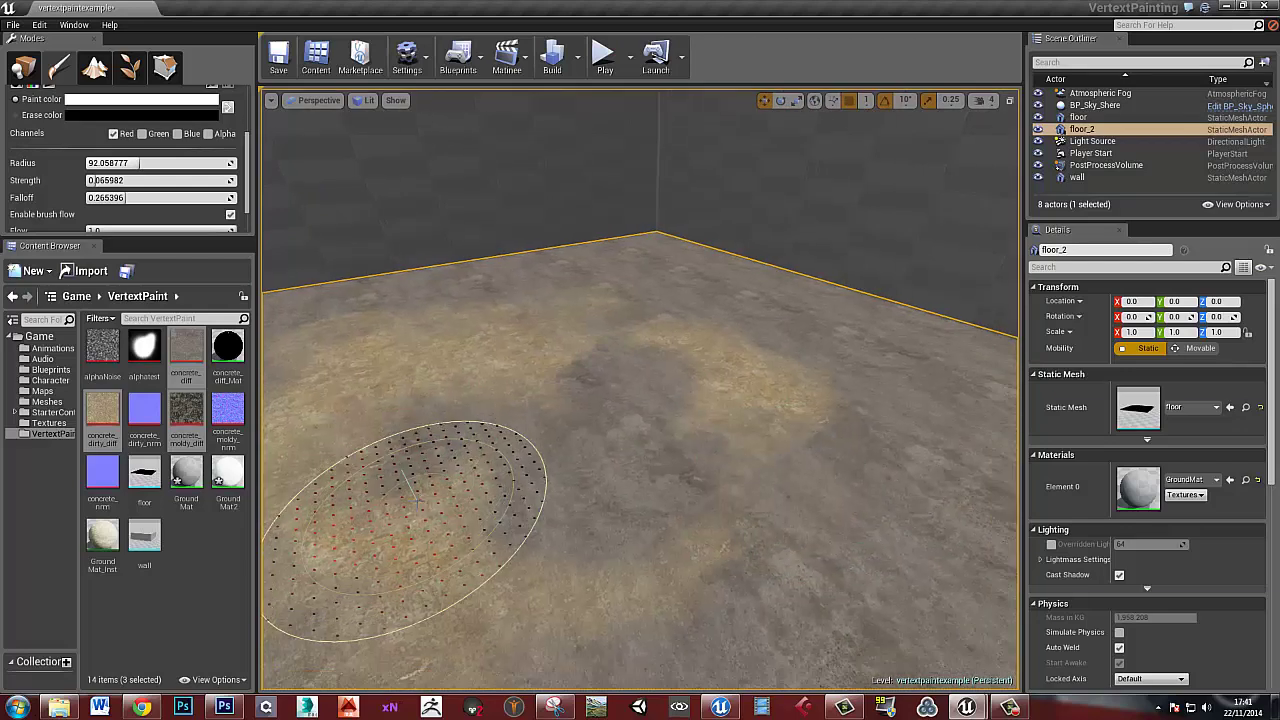
{"action": "right_click_drag", "start_coordinate": [403, 488], "coordinate": [490, 420]}
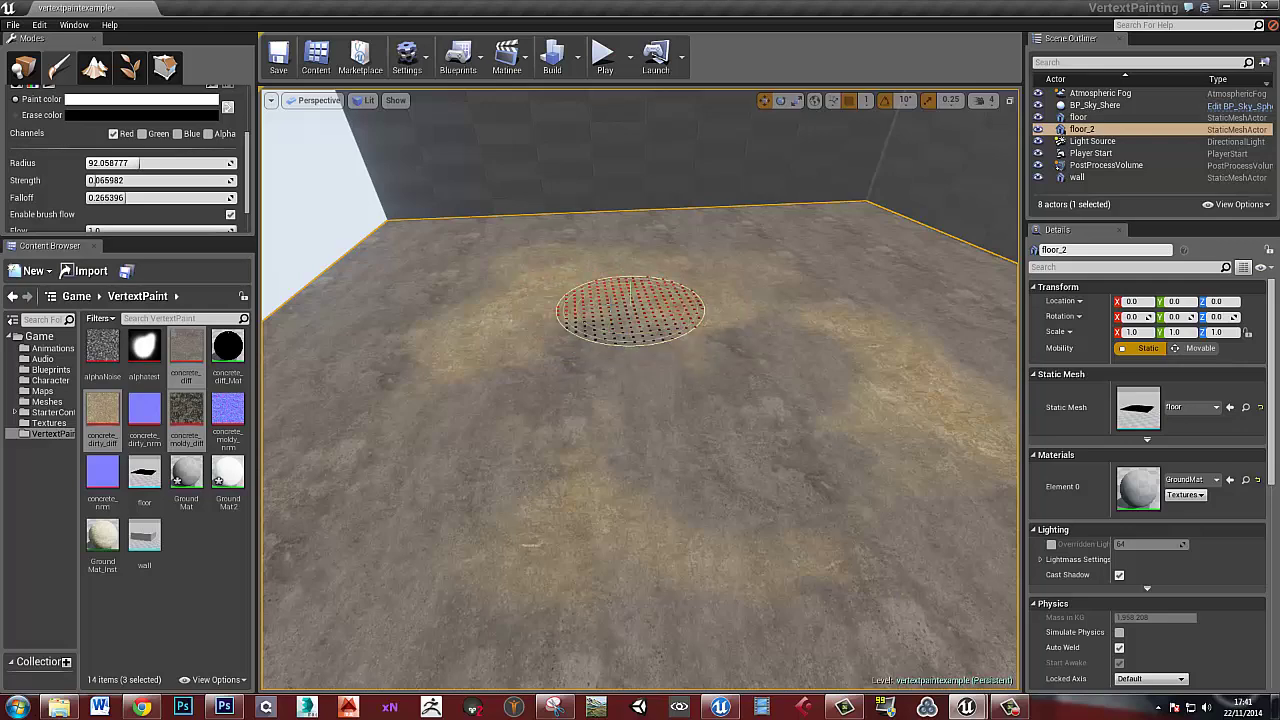
{"action": "right_click_drag", "start_coordinate": [594, 300], "coordinate": [744, 342]}
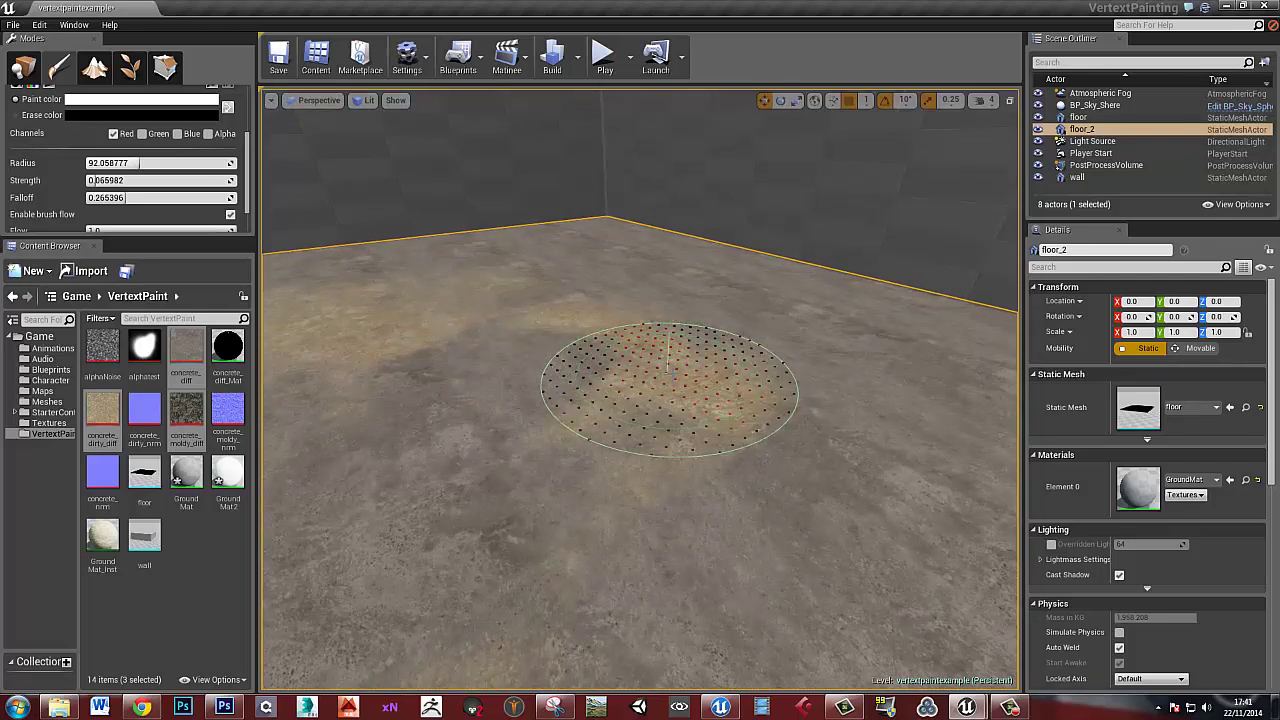
Examine the remaining dirt patches and their blended edges on floor_2 from close up and from a distance
{"action": "key", "text": "w"}
{"action": "mouse_move", "coordinate": [568, 361]}
{"action": "right_mouse_down"}
{"action": "mouse_move", "coordinate": [554, 346]}
{"action": "mouse_move", "coordinate": [492, 368]}
{"action": "mouse_move", "coordinate": [356, 345]}
{"action": "mouse_move", "coordinate": [334, 351]}
{"action": "mouse_move", "coordinate": [338, 410]}
{"action": "mouse_move", "coordinate": [335, 345]}
{"action": "mouse_move", "coordinate": [310, 320]}
{"action": "right_mouse_up"}
{"action": "key", "text": "w"}
{"action": "right_click_drag", "start_coordinate": [44, 281], "coordinate": [80, 355]}
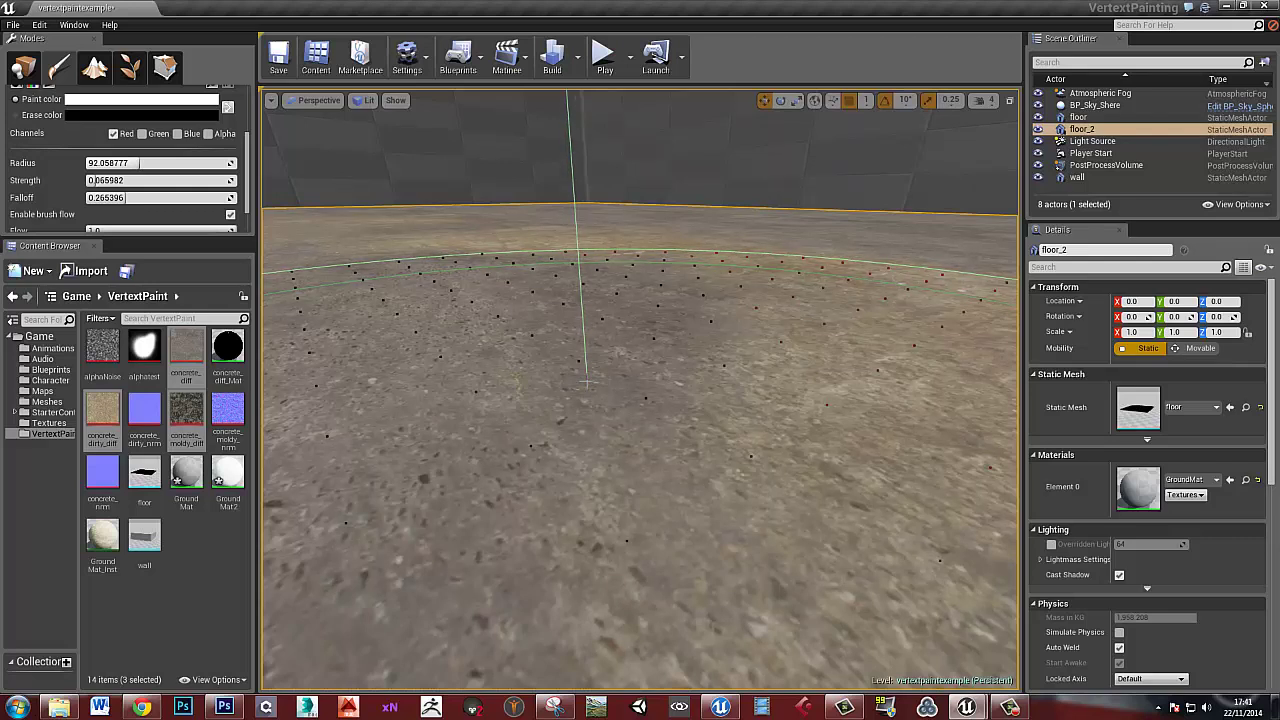
{"action": "mouse_move", "coordinate": [706, 340]}
{"action": "right_mouse_down"}
{"action": "mouse_move", "coordinate": [456, 316]}
{"action": "mouse_move", "coordinate": [503, 367]}
{"action": "right_mouse_up"}
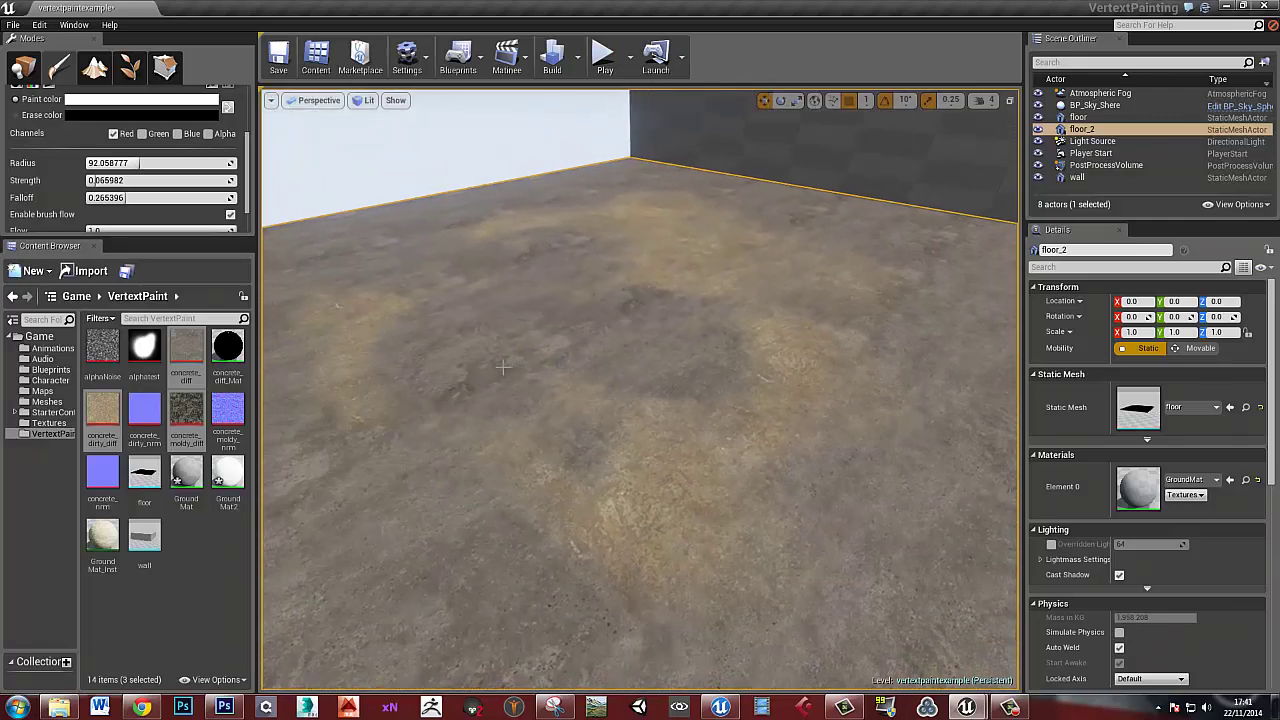
Bring back the GroundMat editor and add a Lerp node beside the third, moldy concrete Texture Sample
{"action": "left_click_drag", "start_coordinate": [1279, 14], "coordinate": [664, 0]}
{"action": "right_click_drag", "start_coordinate": [878, 237], "coordinate": [690, 400]}
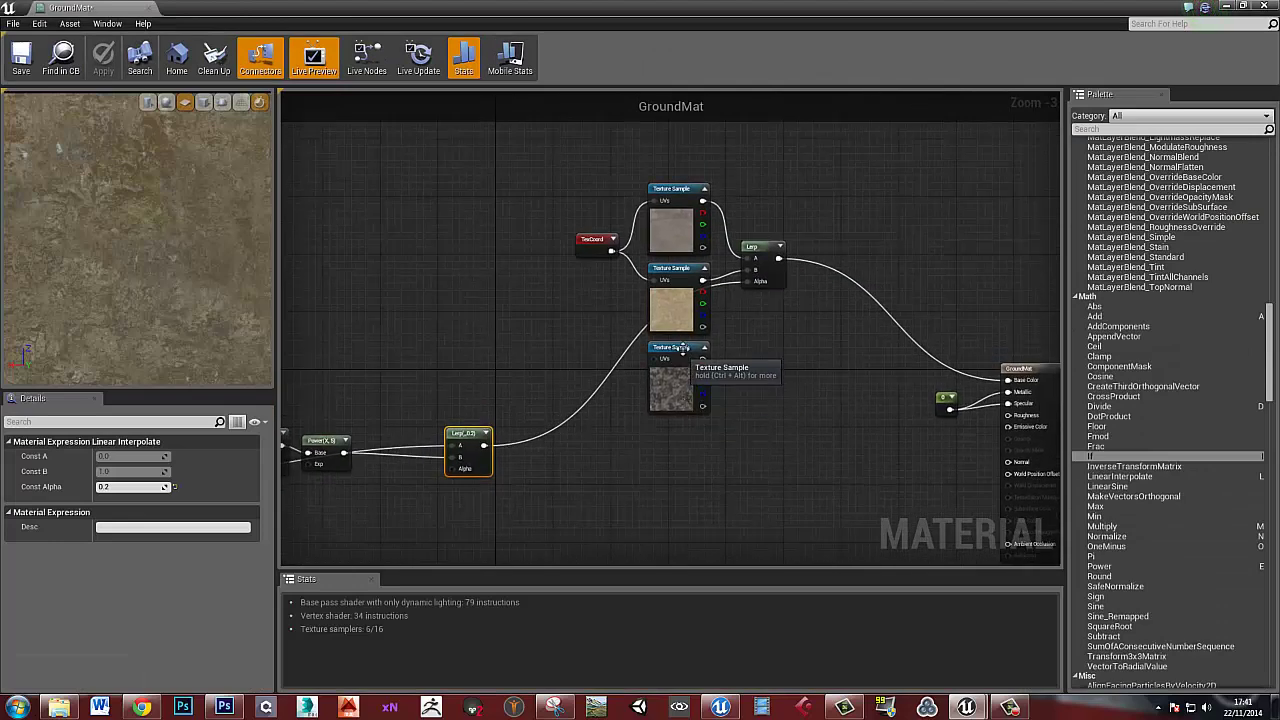
{"action": "left_click", "coordinate": [813, 339]}
Duplicate the red mask Lerp and place the copy beside the Power node of the green mask chain
{"action": "right_click_drag", "start_coordinate": [518, 534], "coordinate": [923, 280]}
{"action": "left_click", "coordinate": [834, 265]}
{"action": "key", "text": "ctrl+w"}
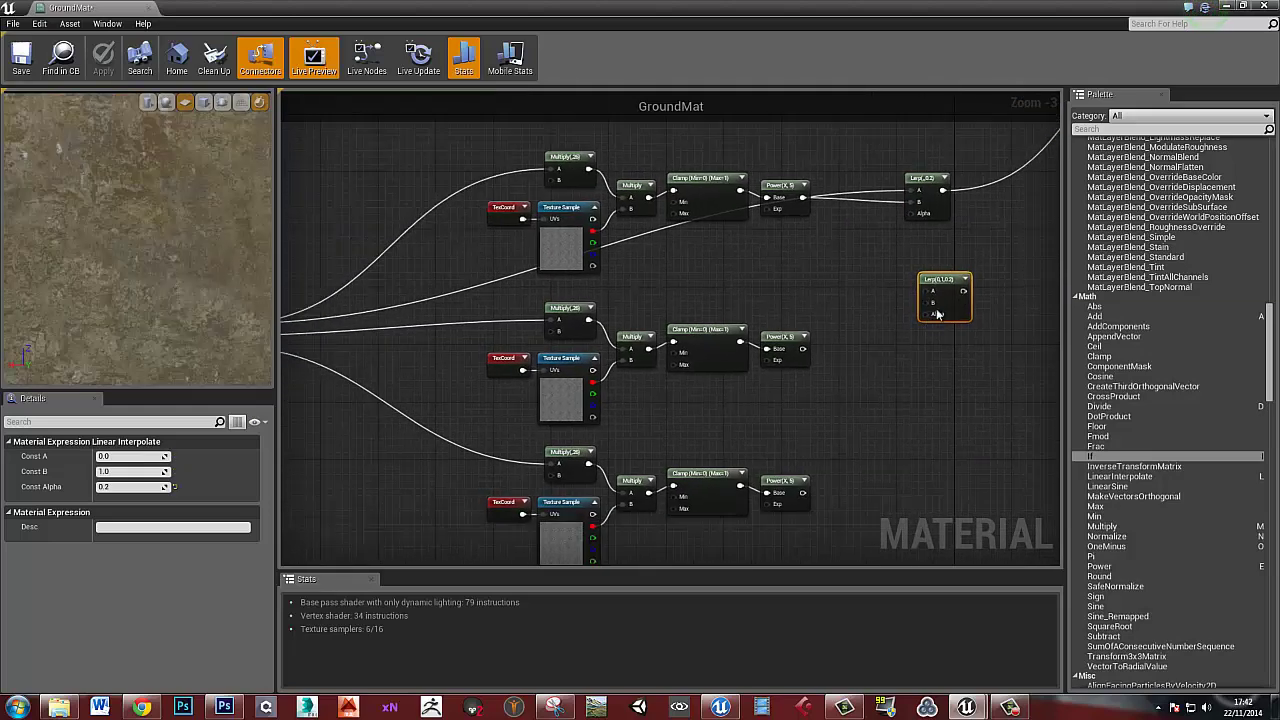
{"action": "left_click_drag", "start_coordinate": [950, 282], "coordinate": [922, 353]}
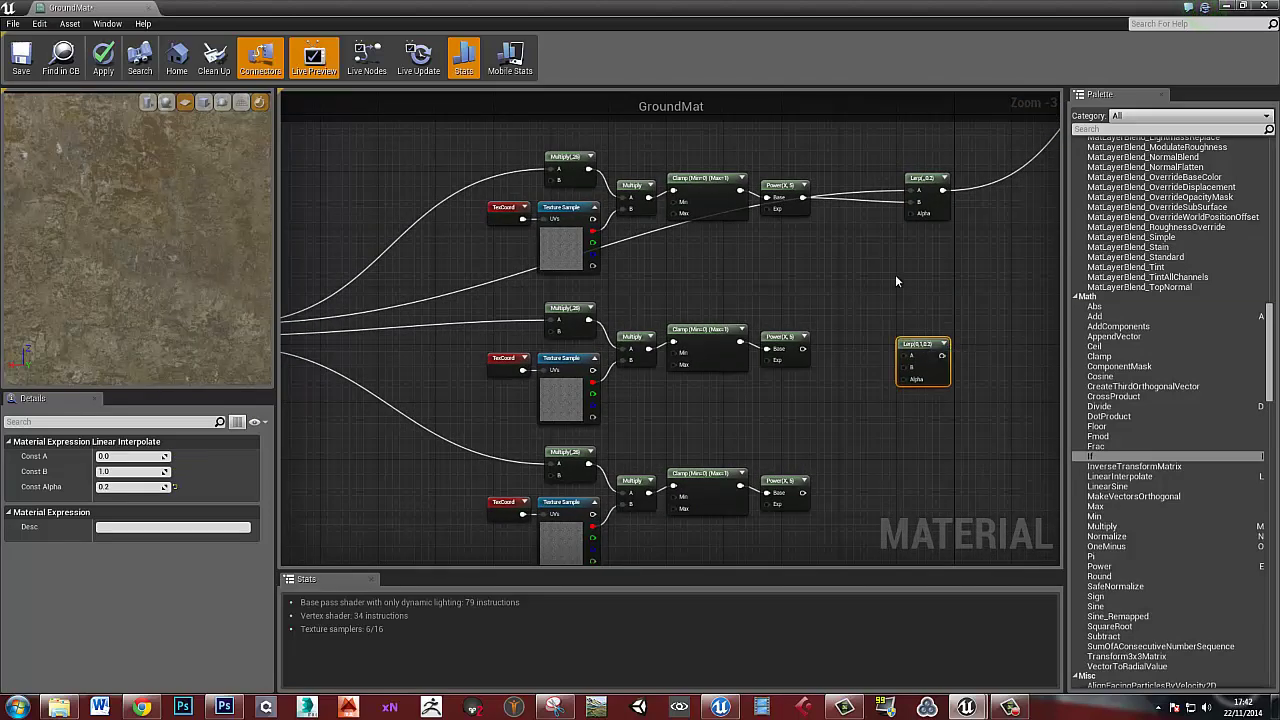
{"action": "left_click", "coordinate": [918, 178]}
{"action": "right_click_drag", "start_coordinate": [797, 363], "coordinate": [834, 363]}
{"action": "left_click_drag", "start_coordinate": [989, 315], "coordinate": [989, 308]}
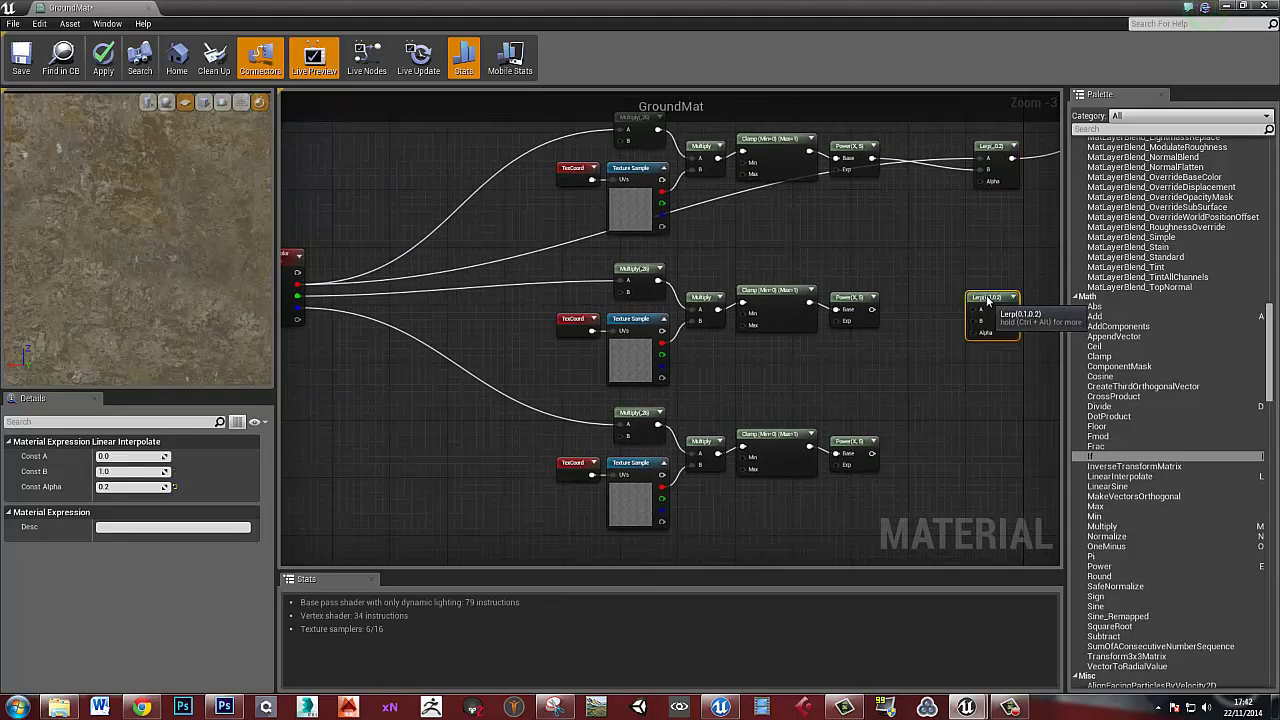
Connect the Vertex Color node's green output to the duplicated Lerp's A input and the green chain's Power output to B
{"action": "left_click_drag", "start_coordinate": [297, 296], "coordinate": [975, 309]}
{"action": "right_click_drag", "start_coordinate": [885, 352], "coordinate": [668, 349]}
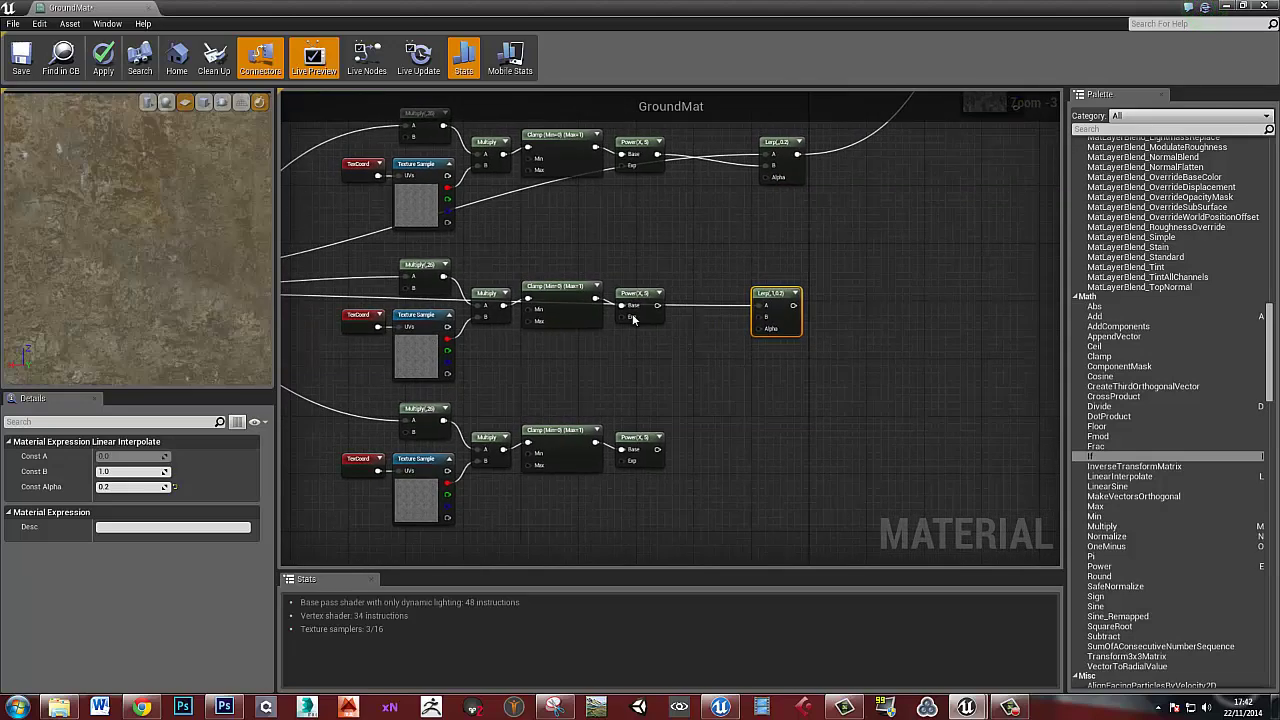
{"action": "right_click_drag", "start_coordinate": [454, 331], "coordinate": [760, 327]}
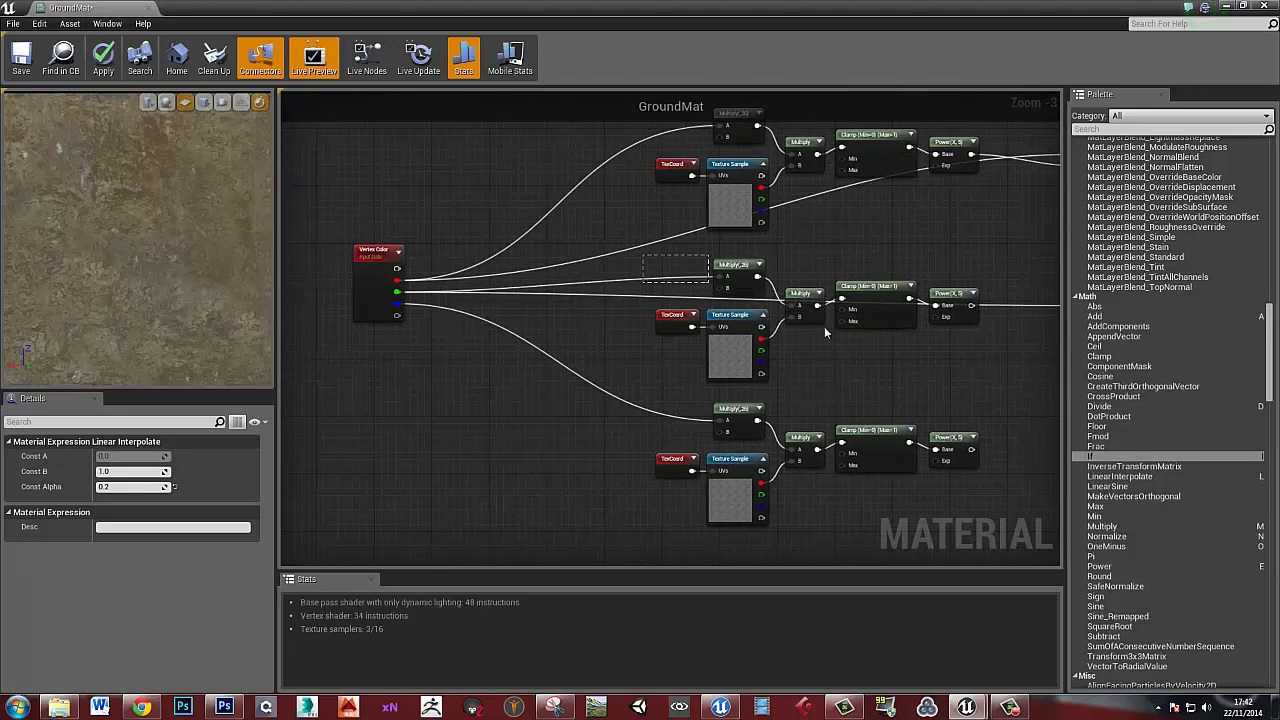
{"action": "left_click_drag", "start_coordinate": [642, 252], "coordinate": [1007, 384]}
{"action": "right_click_drag", "start_coordinate": [977, 363], "coordinate": [666, 345]}
{"action": "left_click", "coordinate": [666, 345]}
{"action": "left_click_drag", "start_coordinate": [659, 288], "coordinate": [760, 300]}
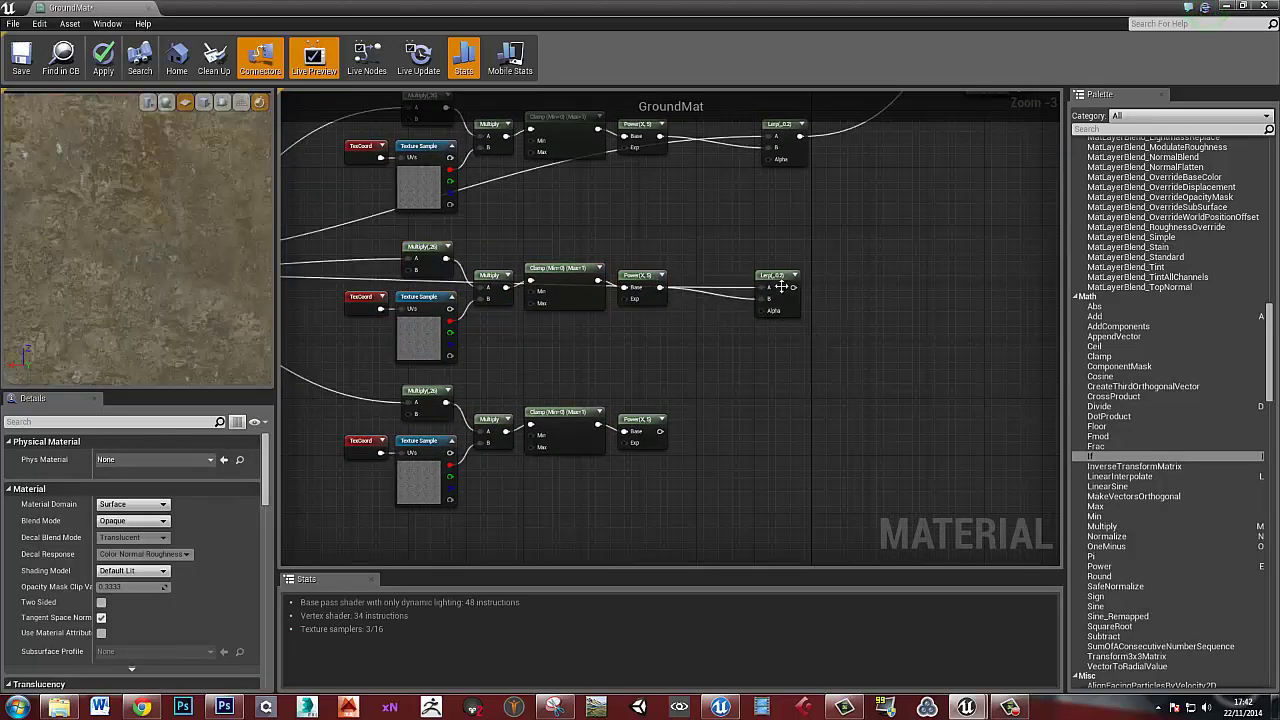
Set the green mask Lerp's Const Alpha to 0.7 and align the node under the red mask Lerp
{"action": "left_click", "coordinate": [785, 290]}
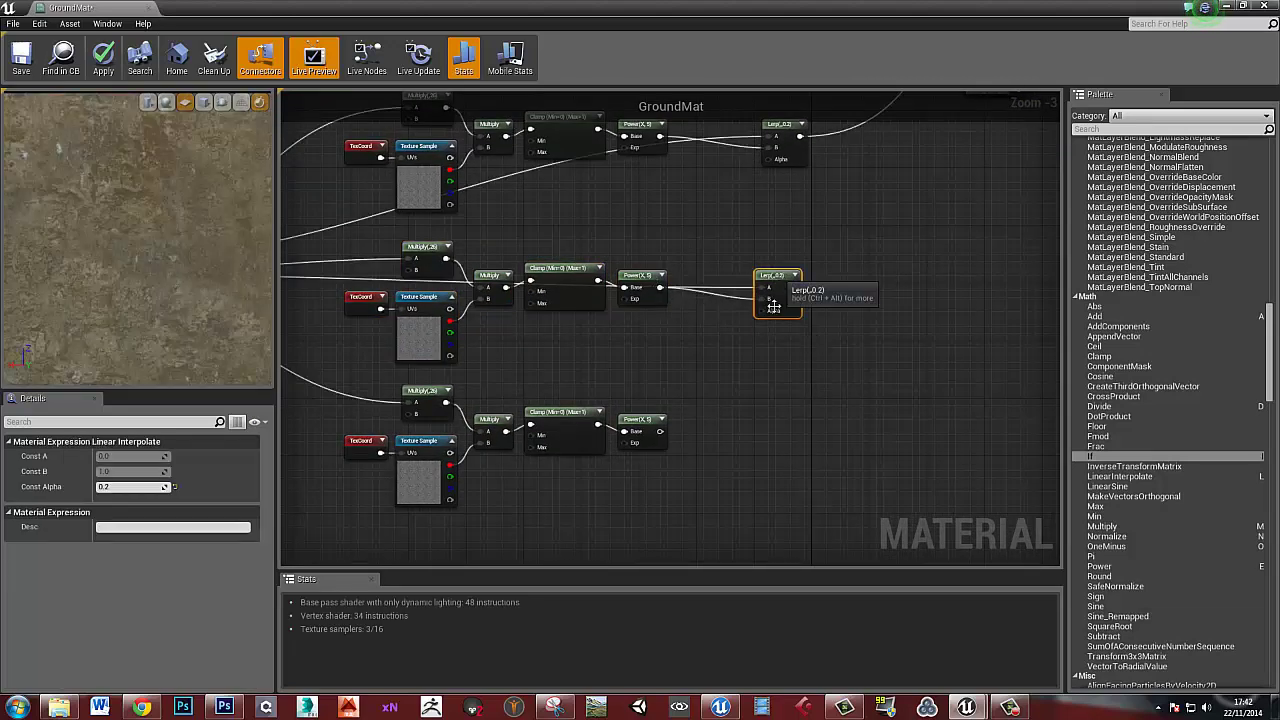
{"action": "left_click", "coordinate": [135, 487]}
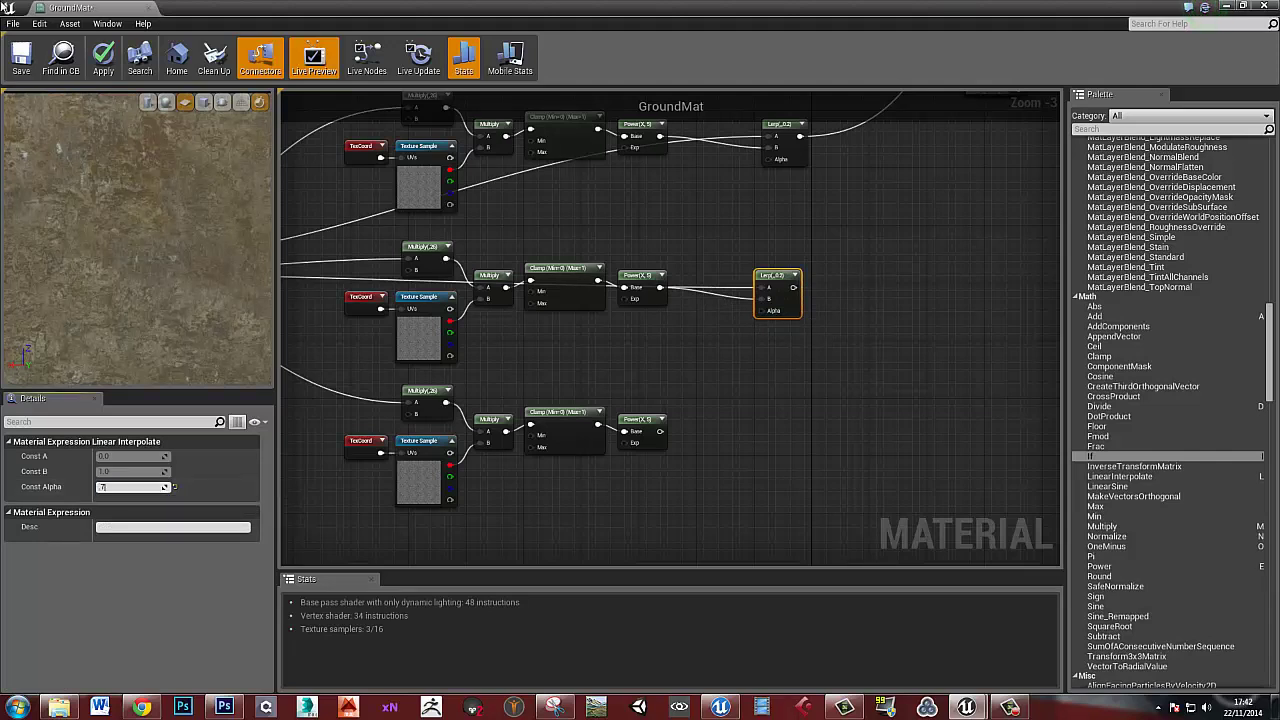
{"action": "type", "text": ".7"}
{"action": "key", "text": "Return"}
{"action": "right_click_drag", "start_coordinate": [921, 277], "coordinate": [809, 309]}
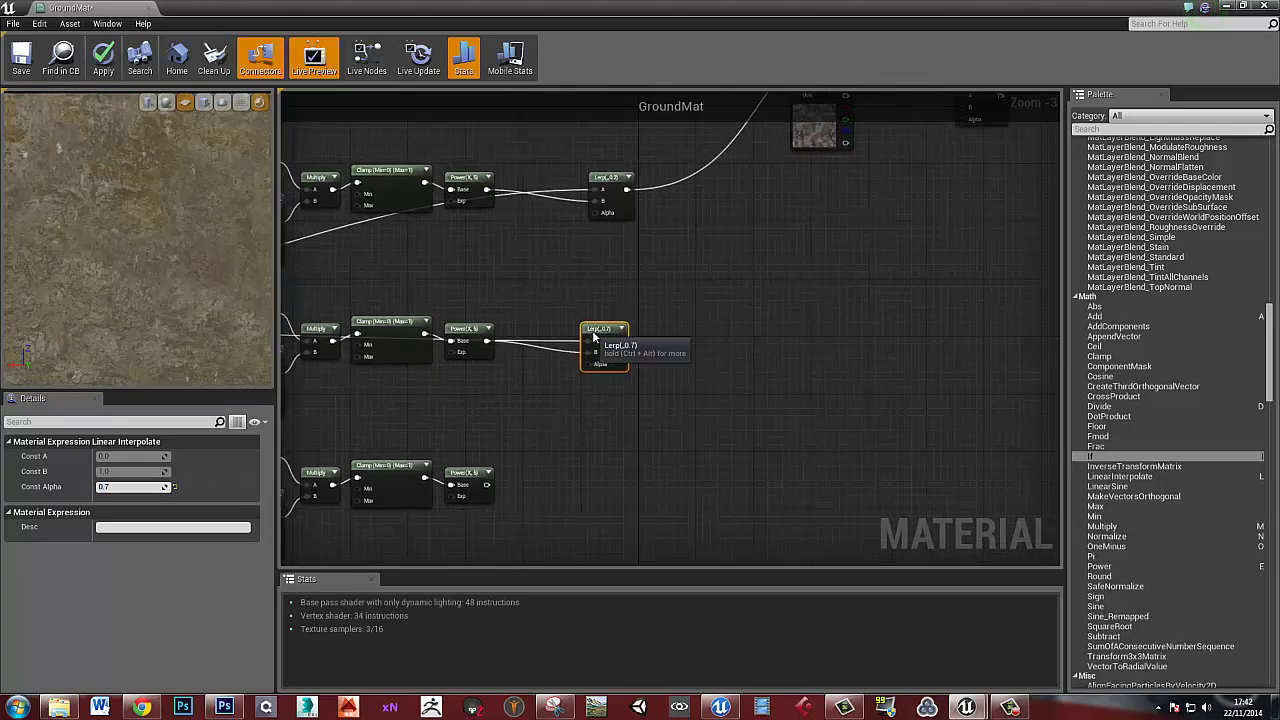
{"action": "left_click_drag", "start_coordinate": [594, 338], "coordinate": [608, 347]}
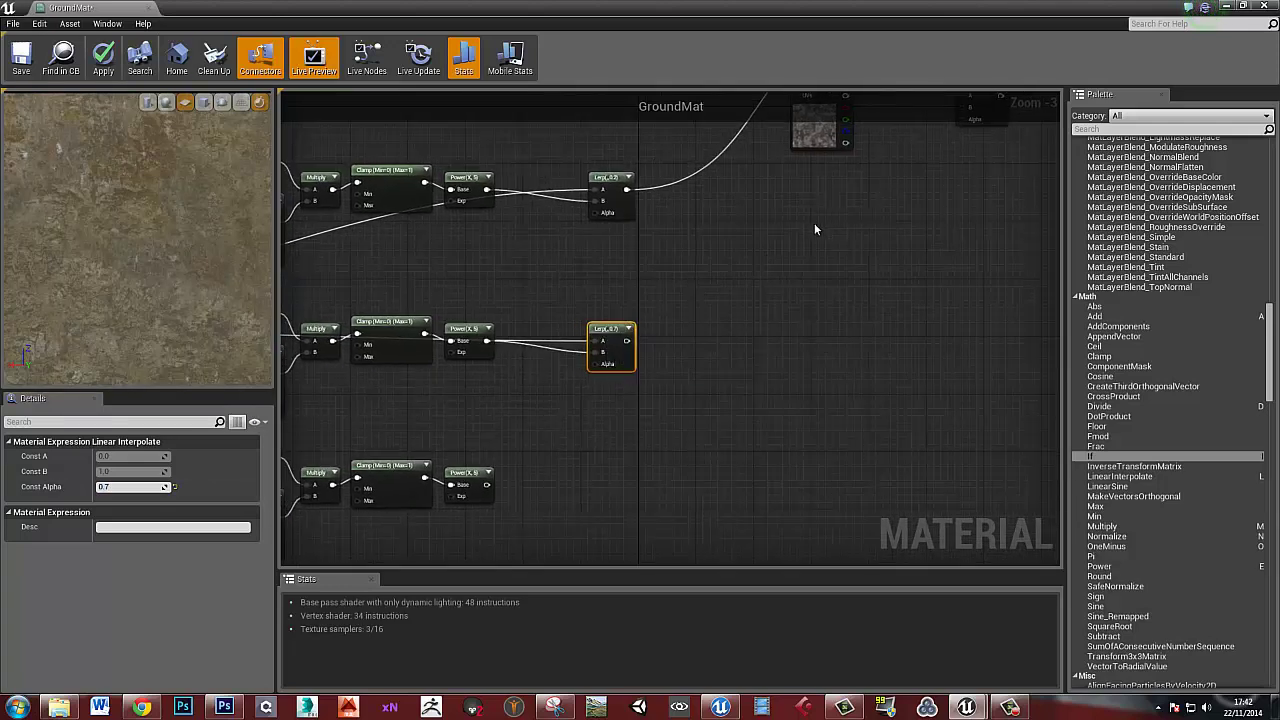
Connect the green mask Lerp's output to the Alpha input of the new Lerp beside the moldy concrete texture
{"action": "right_click_drag", "start_coordinate": [790, 257], "coordinate": [682, 335]}
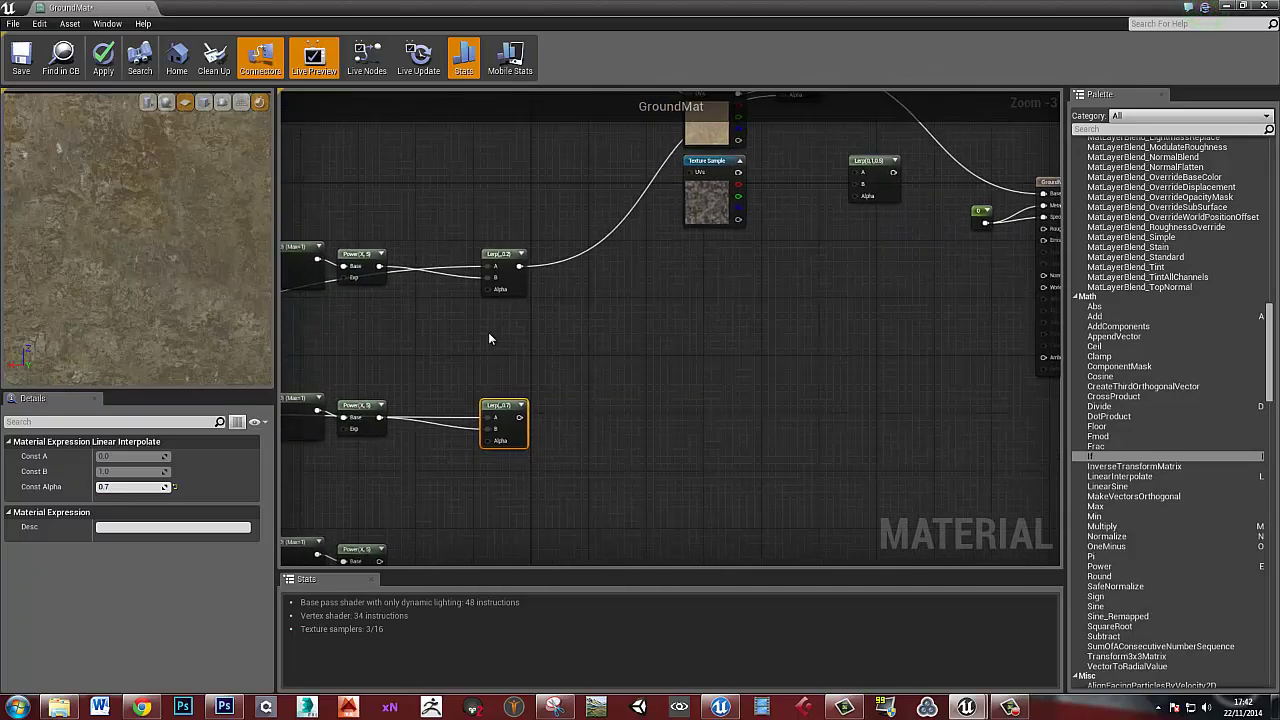
{"action": "mouse_move", "coordinate": [689, 389]}
{"action": "right_mouse_down"}
{"action": "mouse_move", "coordinate": [583, 380]}
{"action": "mouse_move", "coordinate": [675, 416]}
{"action": "mouse_move", "coordinate": [651, 449]}
{"action": "mouse_move", "coordinate": [681, 402]}
{"action": "right_mouse_up"}
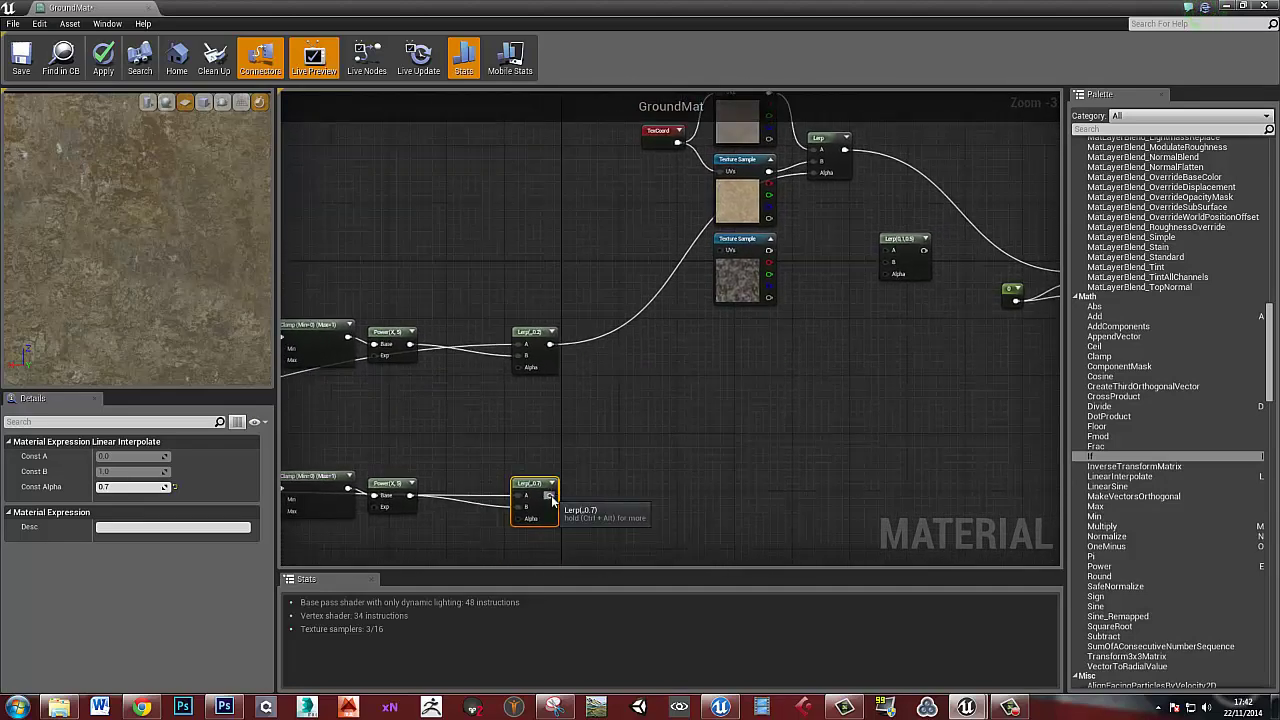
{"action": "left_click_drag", "start_coordinate": [551, 495], "coordinate": [884, 274]}
Connect the first texture Lerp's output to the second Lerp's A input and the moldy concrete texture to its B input
{"action": "right_click_drag", "start_coordinate": [946, 292], "coordinate": [819, 412]}
{"action": "scroll", "coordinate": [757, 356], "scroll_direction": "up", "scroll_amount": 1}
{"action": "right_click_drag", "start_coordinate": [733, 344], "coordinate": [711, 364]}
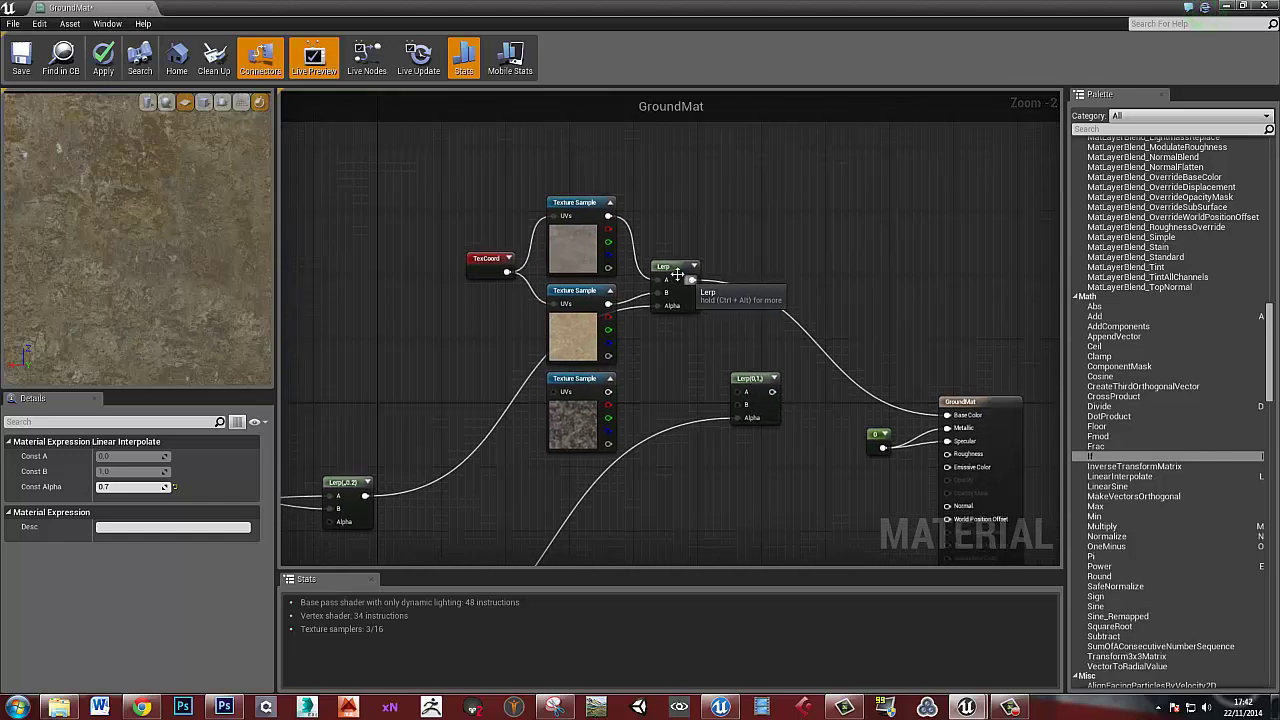
{"action": "left_click", "coordinate": [677, 274]}
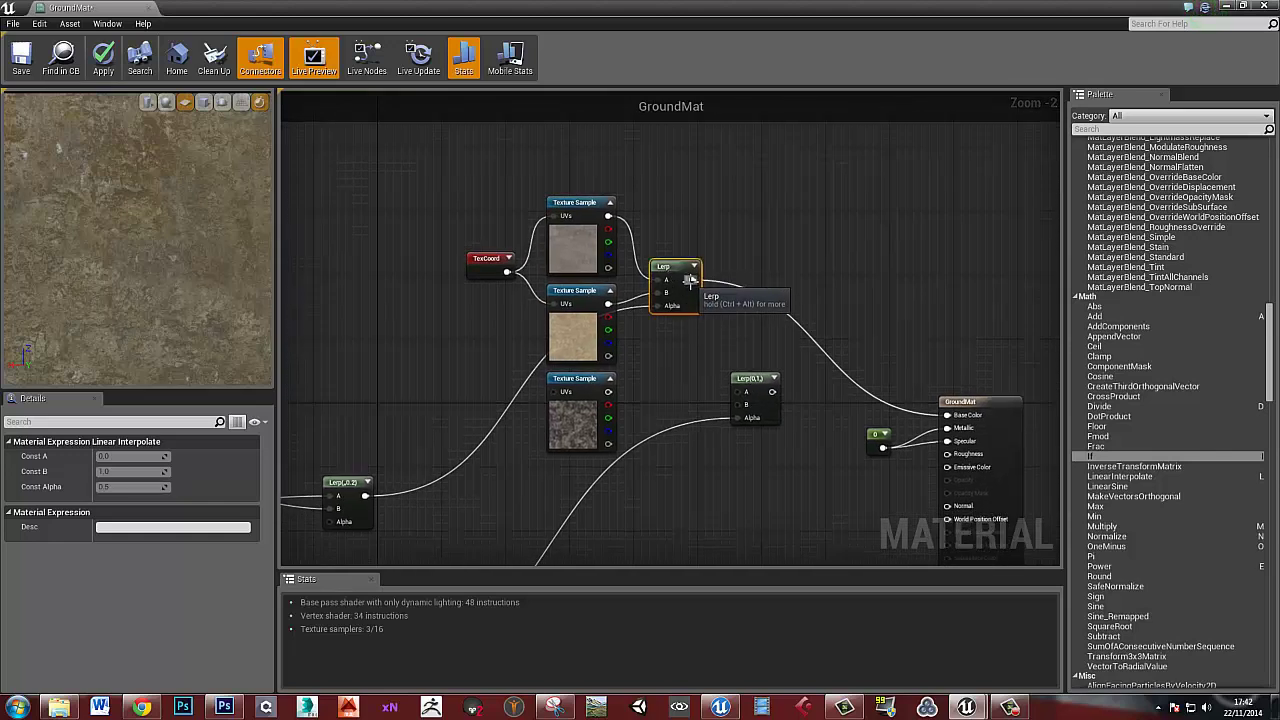
{"action": "left_click_drag", "start_coordinate": [690, 280], "coordinate": [742, 396]}
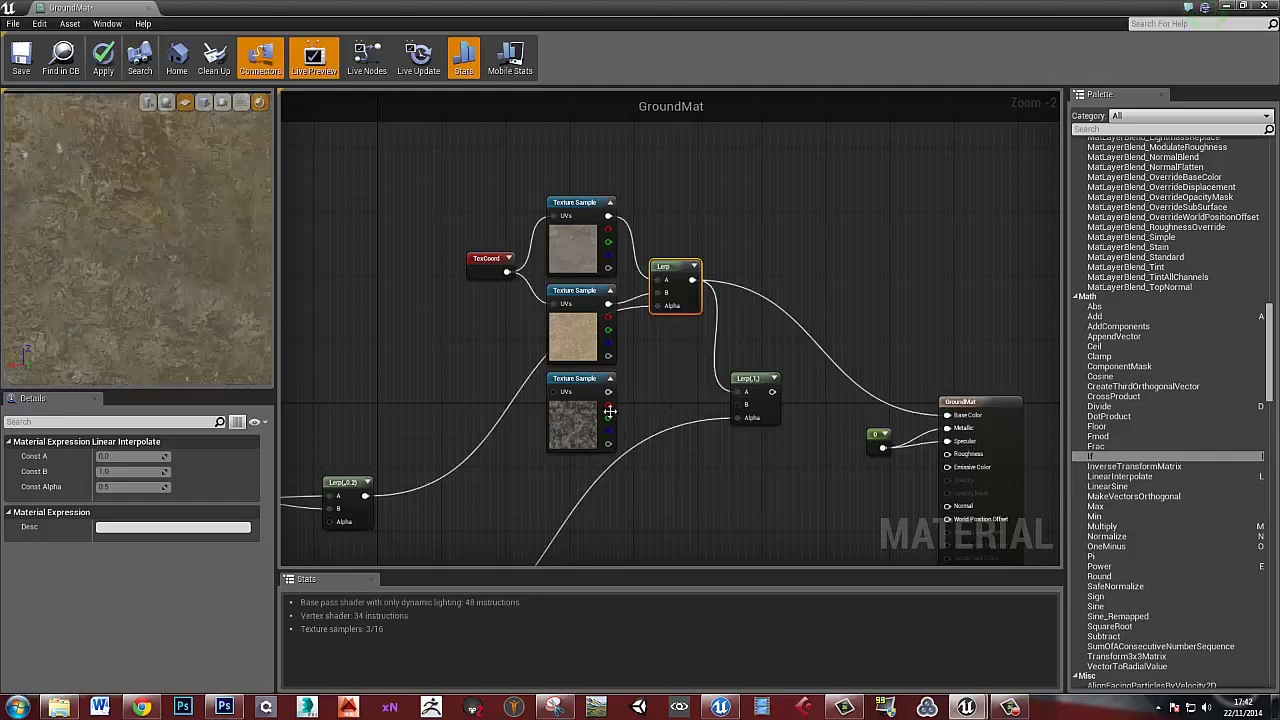
{"action": "left_click_drag", "start_coordinate": [607, 391], "coordinate": [709, 410]}
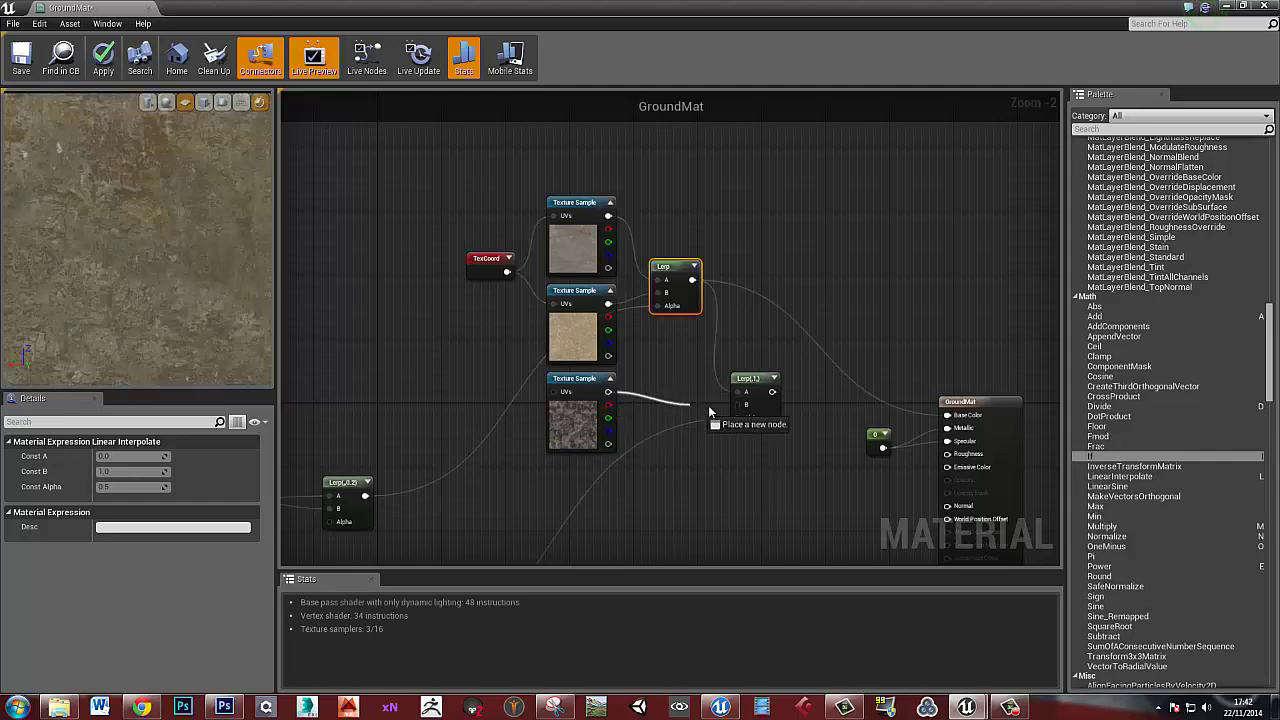
{"action": "left_click_drag", "start_coordinate": [737, 405], "coordinate": [740, 406]}
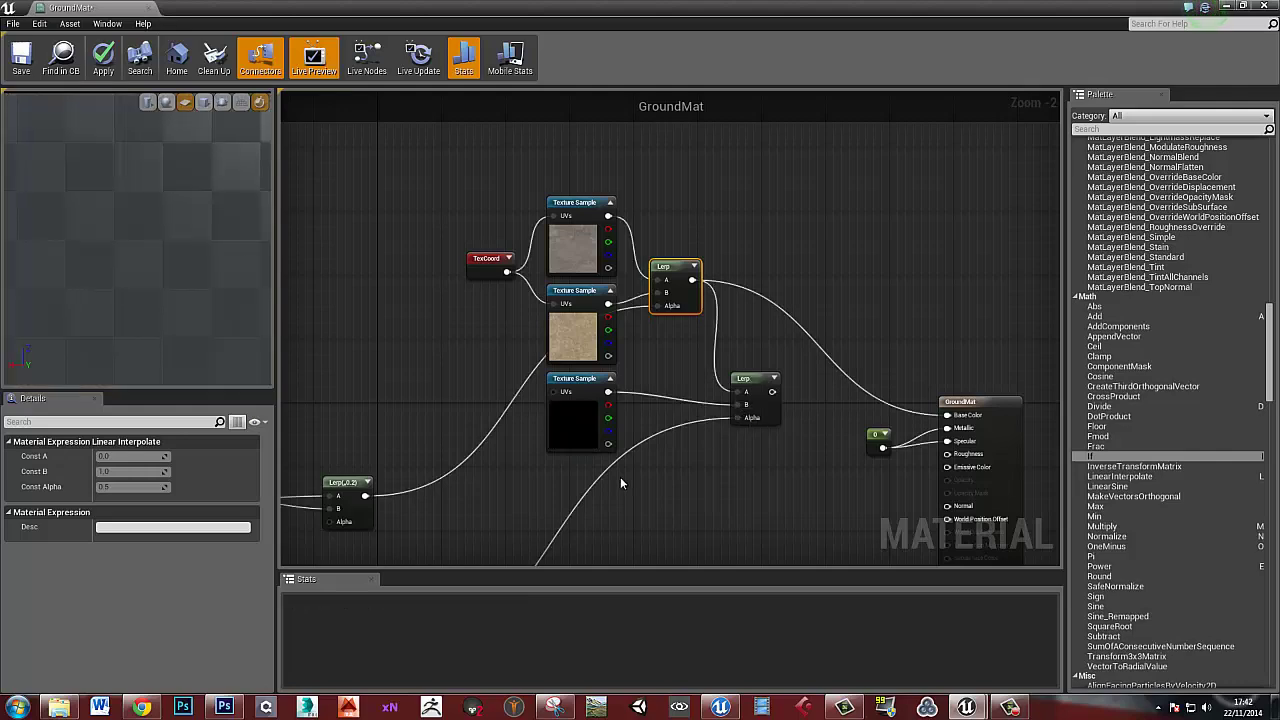
Examine the node network from the Vertex Color node through the mask chains to the two texture Lerps
{"action": "right_click_drag", "start_coordinate": [620, 476], "coordinate": [1003, 270]}
{"action": "scroll", "coordinate": [661, 376], "scroll_direction": "down", "scroll_amount": 2}
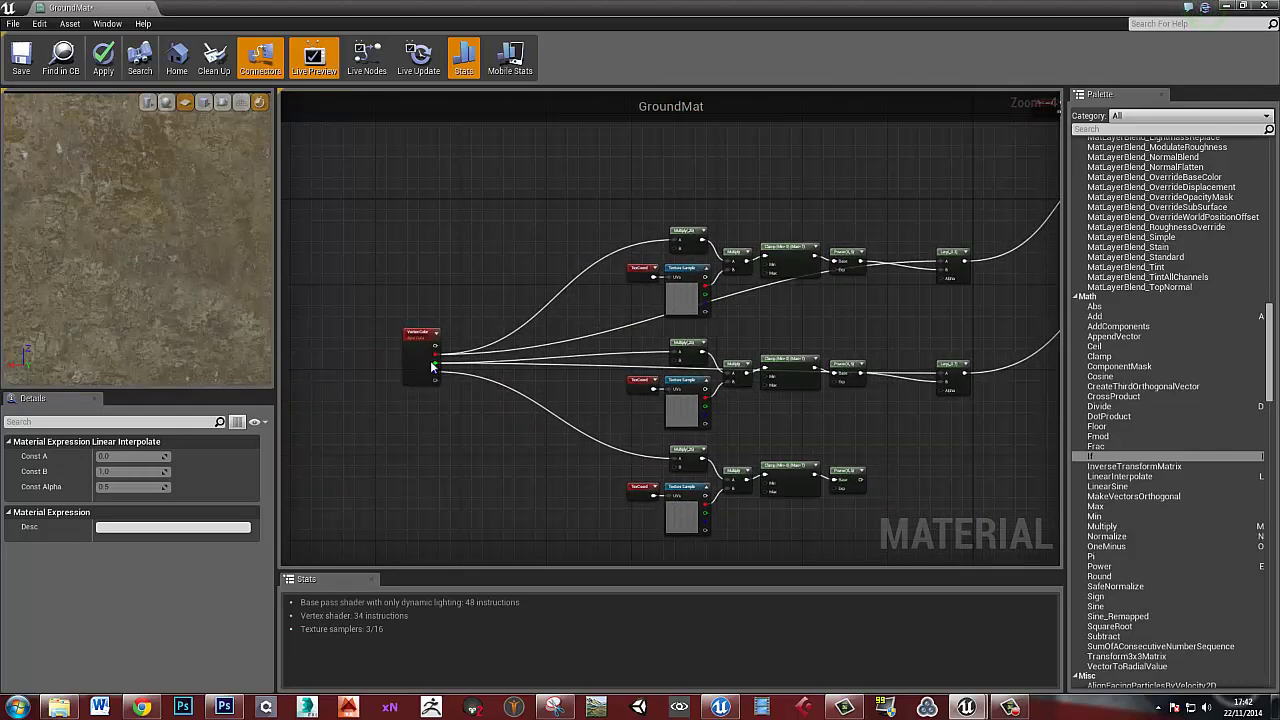
{"action": "right_click_drag", "start_coordinate": [925, 377], "coordinate": [545, 412]}
{"action": "right_click_drag", "start_coordinate": [802, 331], "coordinate": [628, 420]}
{"action": "scroll", "coordinate": [645, 330], "scroll_direction": "up", "scroll_amount": 4}
{"action": "right_click_drag", "start_coordinate": [645, 330], "coordinate": [684, 376]}
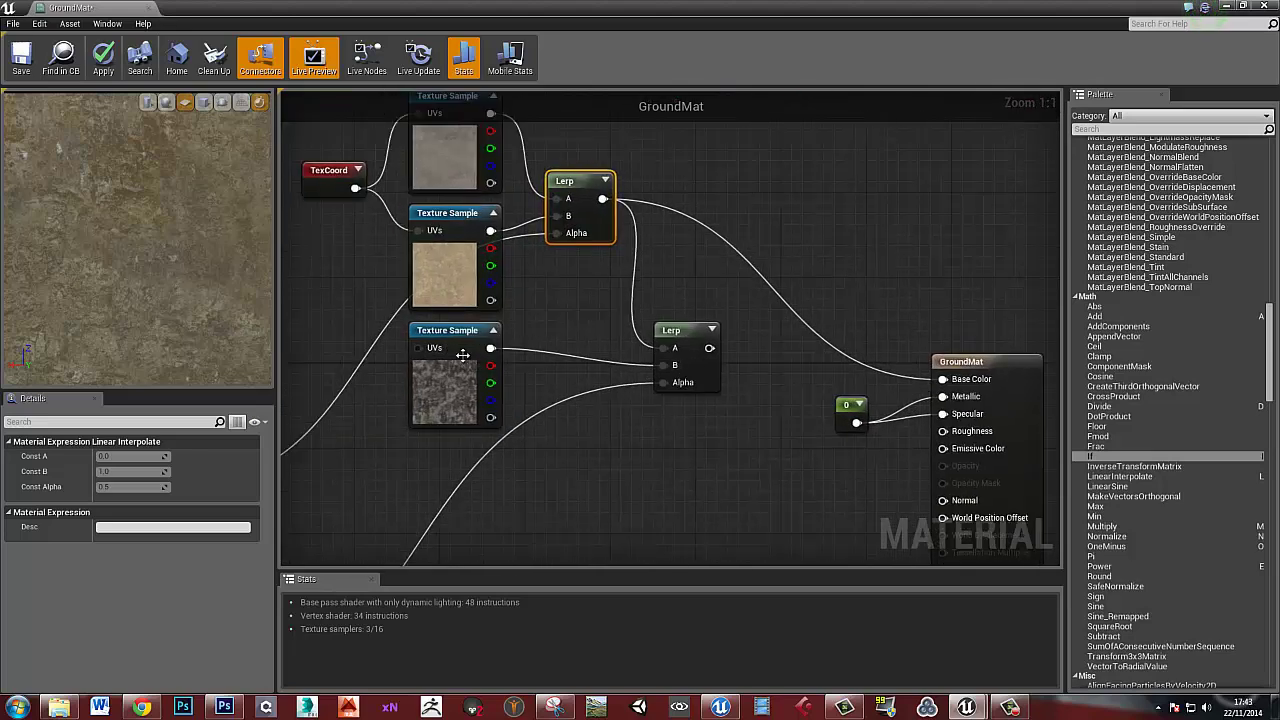
{"action": "right_click_drag", "start_coordinate": [300, 512], "coordinate": [617, 400]}
{"action": "scroll", "coordinate": [616, 399], "scroll_direction": "down", "scroll_amount": 4}
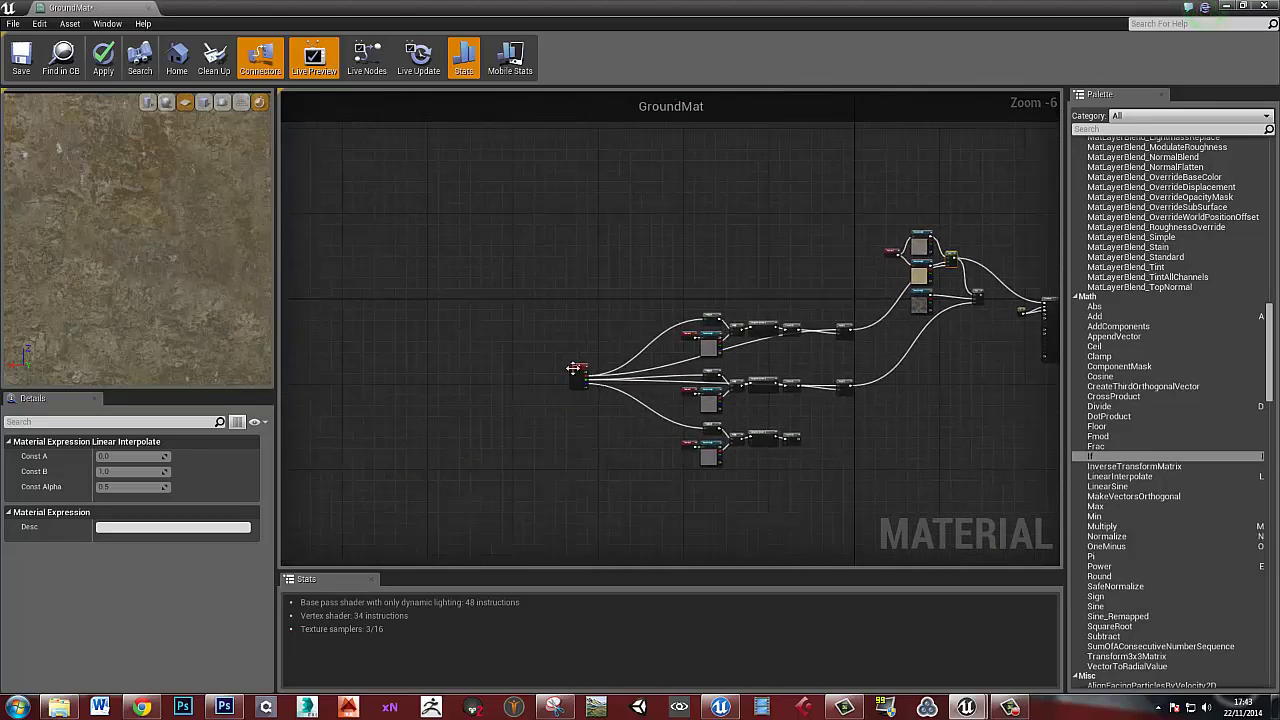
{"action": "scroll", "coordinate": [582, 409], "scroll_direction": "up", "scroll_amount": 4}
{"action": "right_click_drag", "start_coordinate": [941, 321], "coordinate": [744, 367]}
{"action": "scroll", "coordinate": [744, 367], "scroll_direction": "down", "scroll_amount": 4}
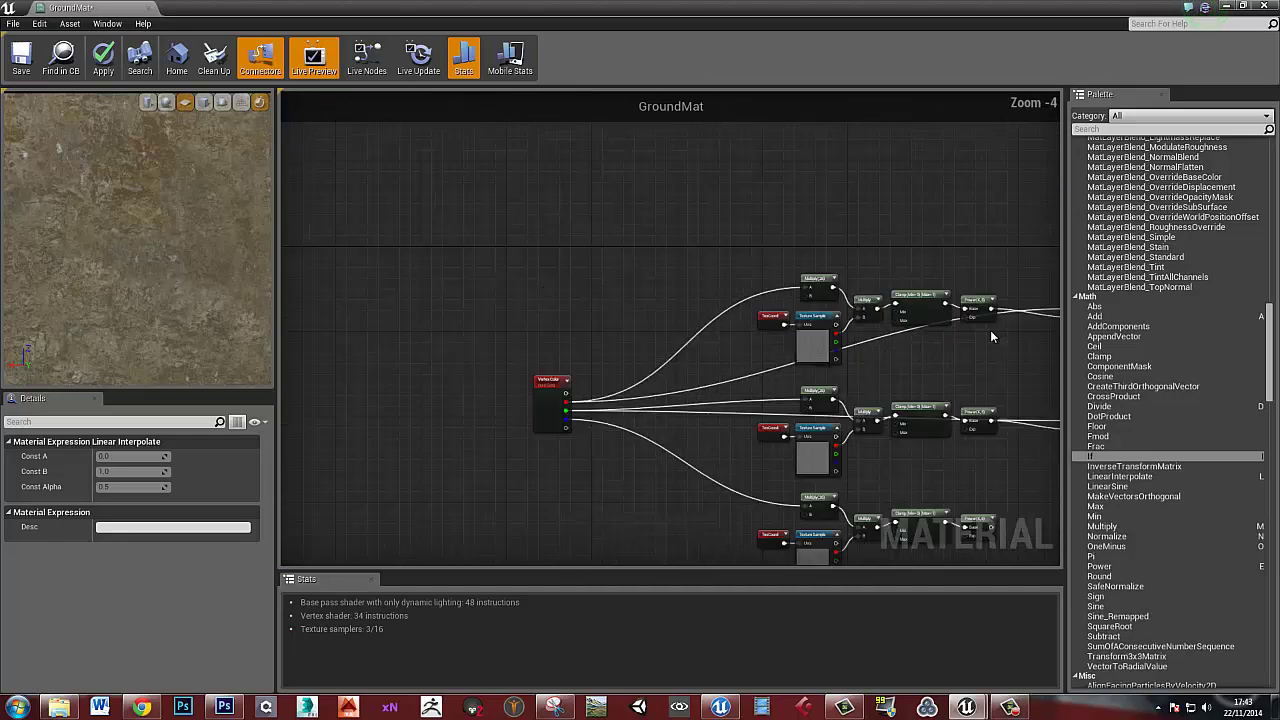
{"action": "right_click_drag", "start_coordinate": [991, 334], "coordinate": [711, 365]}
{"action": "right_click_drag", "start_coordinate": [917, 242], "coordinate": [690, 312]}
{"action": "scroll", "coordinate": [690, 312], "scroll_direction": "up", "scroll_amount": 4}
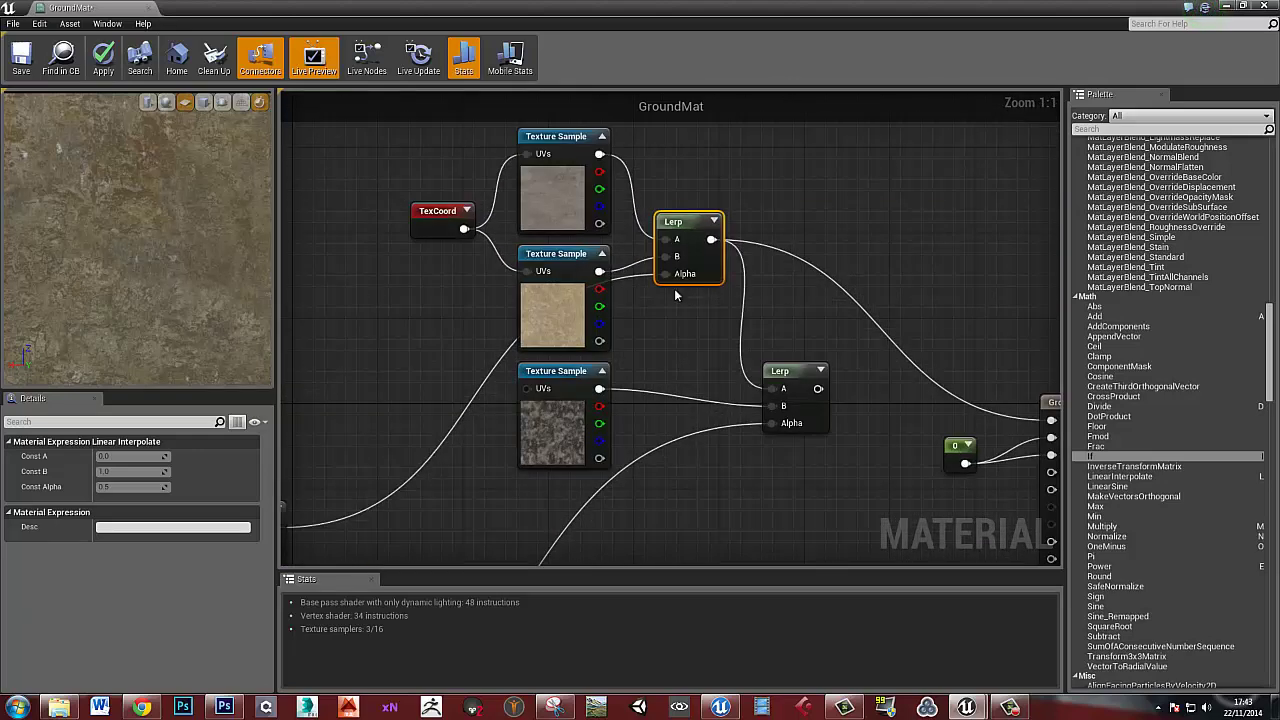
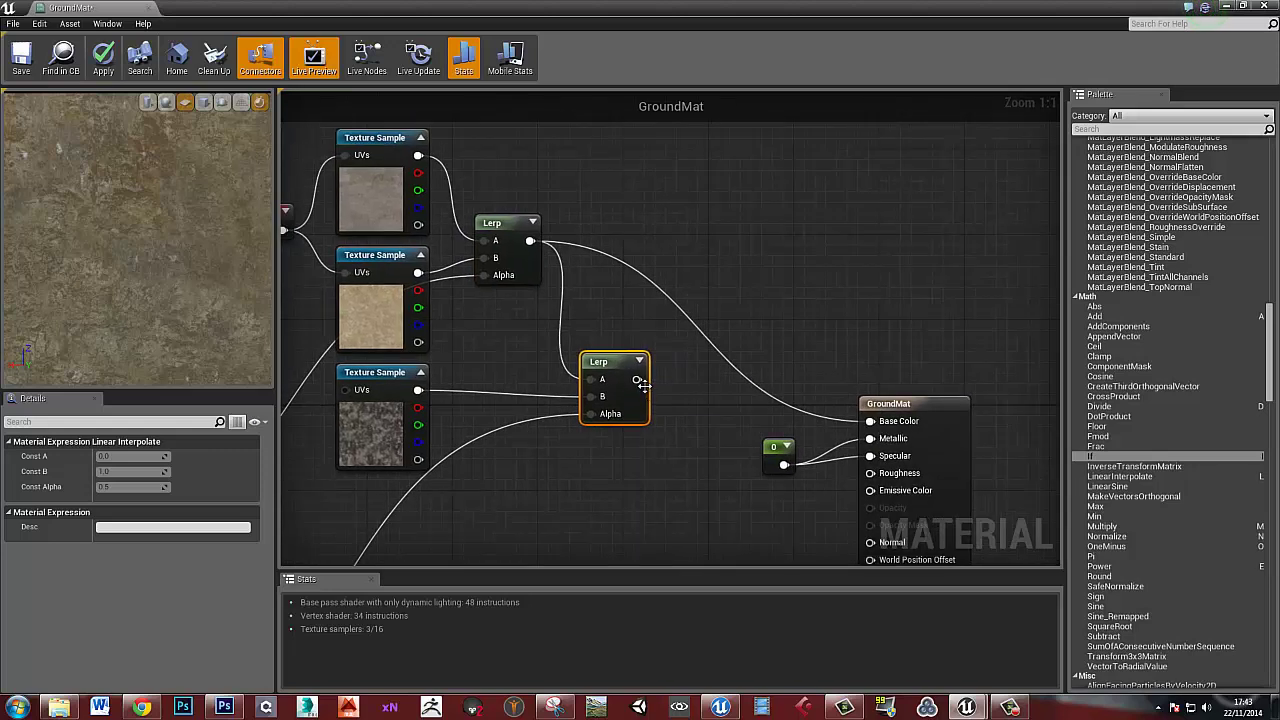
Connect the second texture Lerp's output to GroundMat's Base Color, apply the material and return to the level editor
{"action": "left_click_drag", "start_coordinate": [637, 379], "coordinate": [870, 421]}
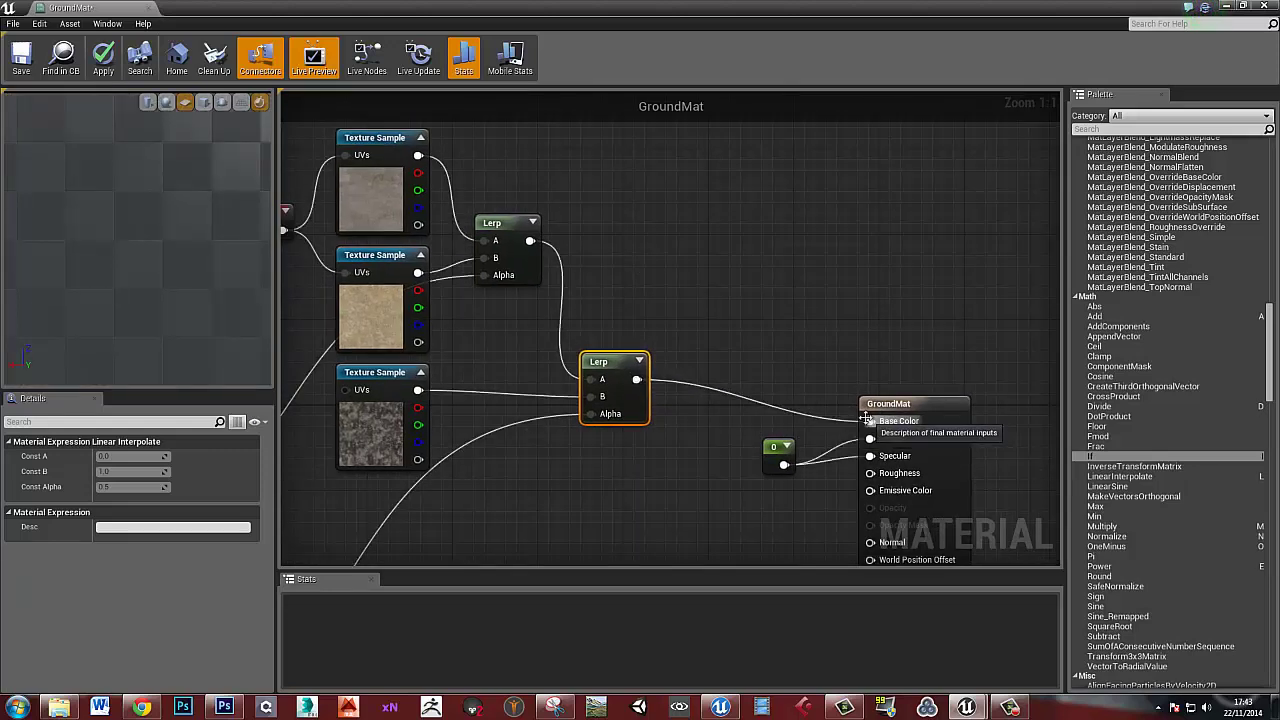
{"action": "left_click", "coordinate": [103, 58]}
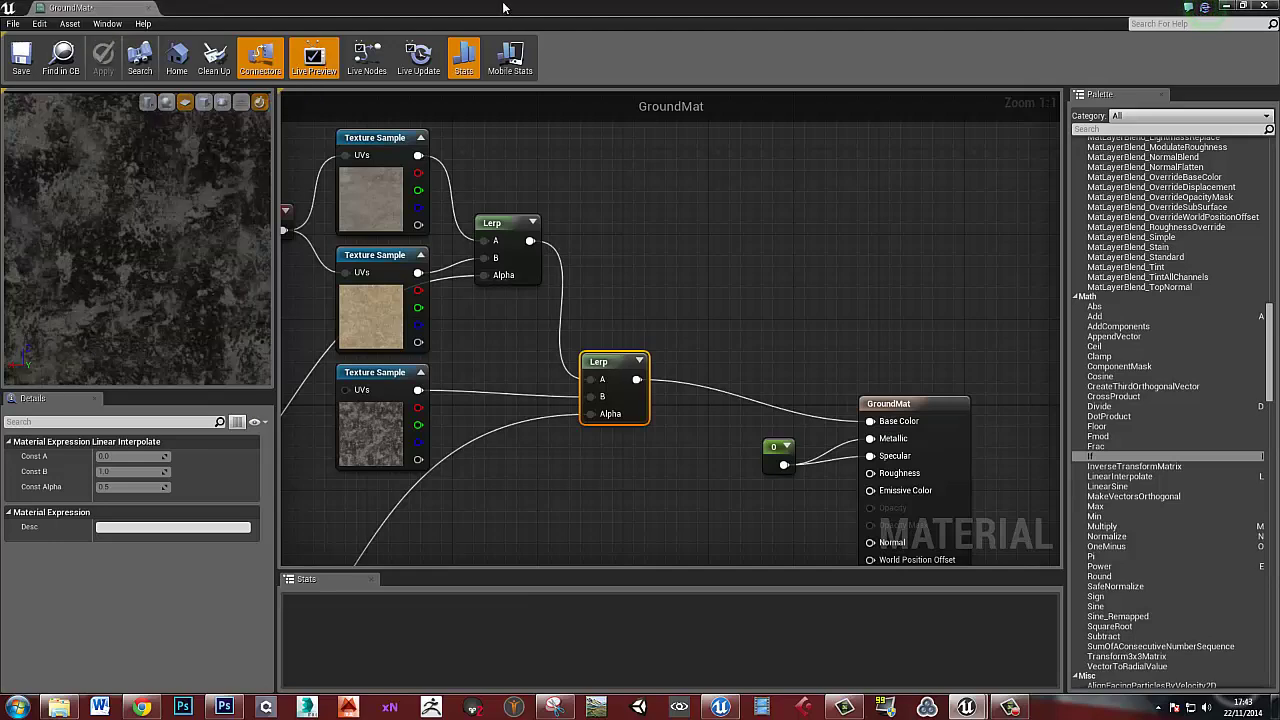
{"action": "left_click", "coordinate": [1226, 6]}
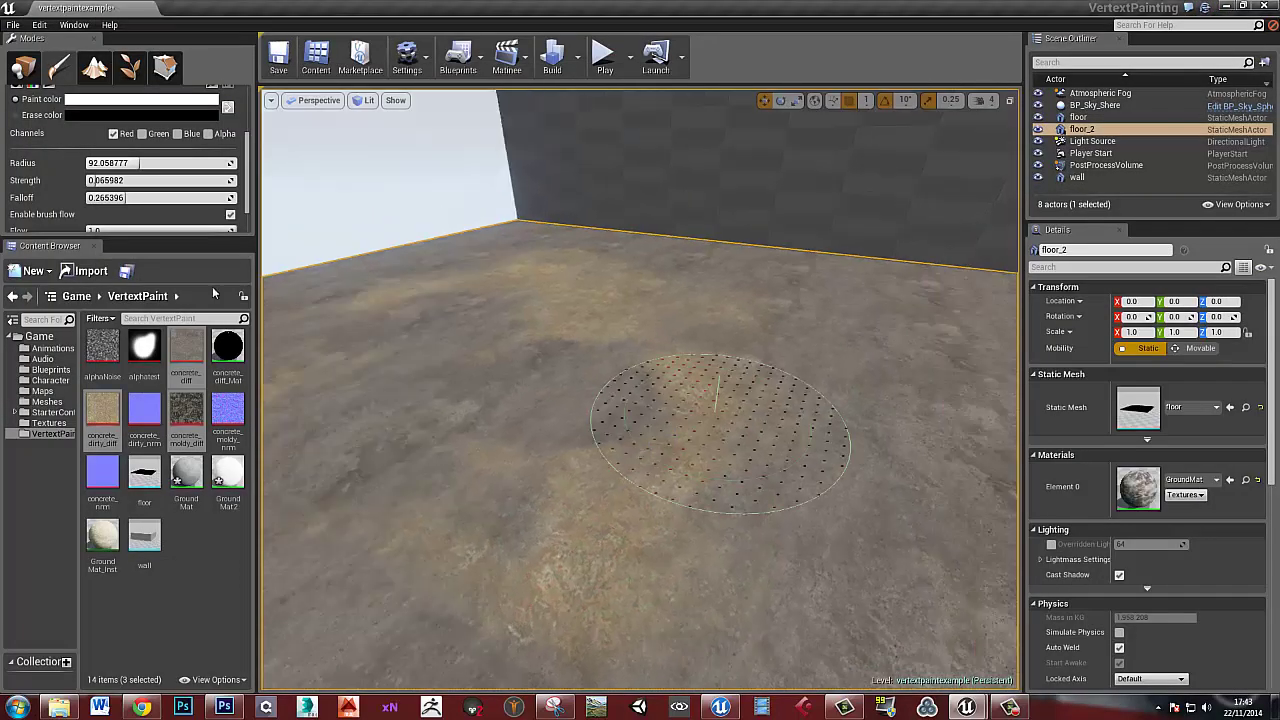
Restrict vertex painting to the Green channel and paint a round moldy patch on the floor near the wall
{"action": "left_click", "coordinate": [115, 137]}
{"action": "right_click_drag", "start_coordinate": [690, 455], "coordinate": [900, 465]}
{"action": "left_click_drag", "start_coordinate": [632, 420], "coordinate": [632, 406]}
{"action": "mouse_move", "coordinate": [677, 445]}
{"action": "right_mouse_down"}
{"action": "mouse_move", "coordinate": [748, 449]}
{"action": "mouse_move", "coordinate": [728, 440]}
{"action": "right_mouse_up"}
{"action": "key", "text": "w"}
Reduce the brush radius to about 31.35 and paint mold along the floor edge at the wall
{"action": "key", "text": "bracketleft"}
{"action": "key", "text": "bracketleft"}
{"action": "key", "text": "bracketleft"}
{"action": "key", "text": "bracketleft"}
{"action": "key", "text": "bracketleft"}
{"action": "key", "text": "bracketleft"}
{"action": "key", "text": "bracketleft"}
{"action": "key", "text": "bracketleft"}
{"action": "key", "text": "bracketleft"}
{"action": "key", "text": "bracketleft"}
{"action": "key", "text": "bracketleft"}
{"action": "key", "text": "bracketleft"}
{"action": "key", "text": "bracketleft"}
{"action": "key", "text": "bracketleft"}
{"action": "key", "text": "bracketleft"}
{"action": "key", "text": "bracketleft"}
{"action": "key", "text": "bracketleft"}
{"action": "key", "text": "bracketleft"}
{"action": "key", "text": "bracketleft"}
{"action": "key", "text": "bracketleft"}
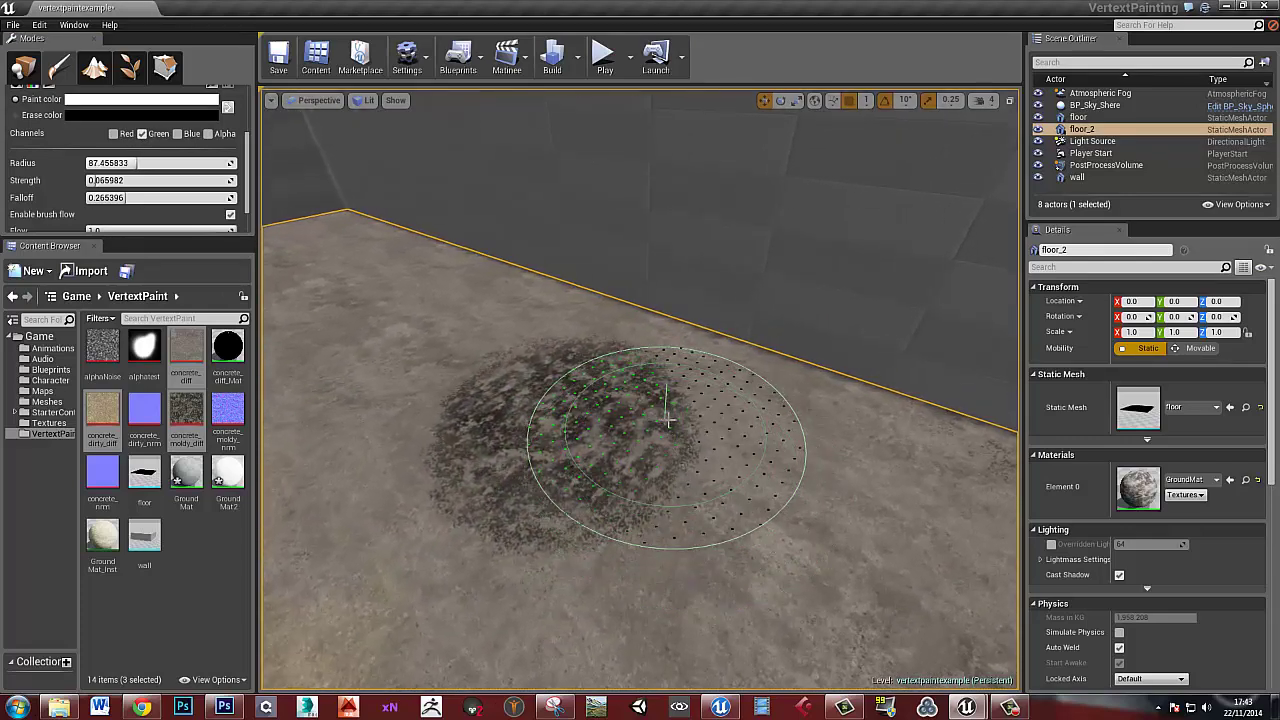
{"action": "mouse_move", "coordinate": [642, 394]}
{"action": "left_mouse_down"}
{"action": "mouse_move", "coordinate": [796, 444]}
{"action": "mouse_move", "coordinate": [680, 388]}
{"action": "mouse_move", "coordinate": [702, 342]}
{"action": "mouse_move", "coordinate": [680, 330]}
{"action": "left_mouse_up"}
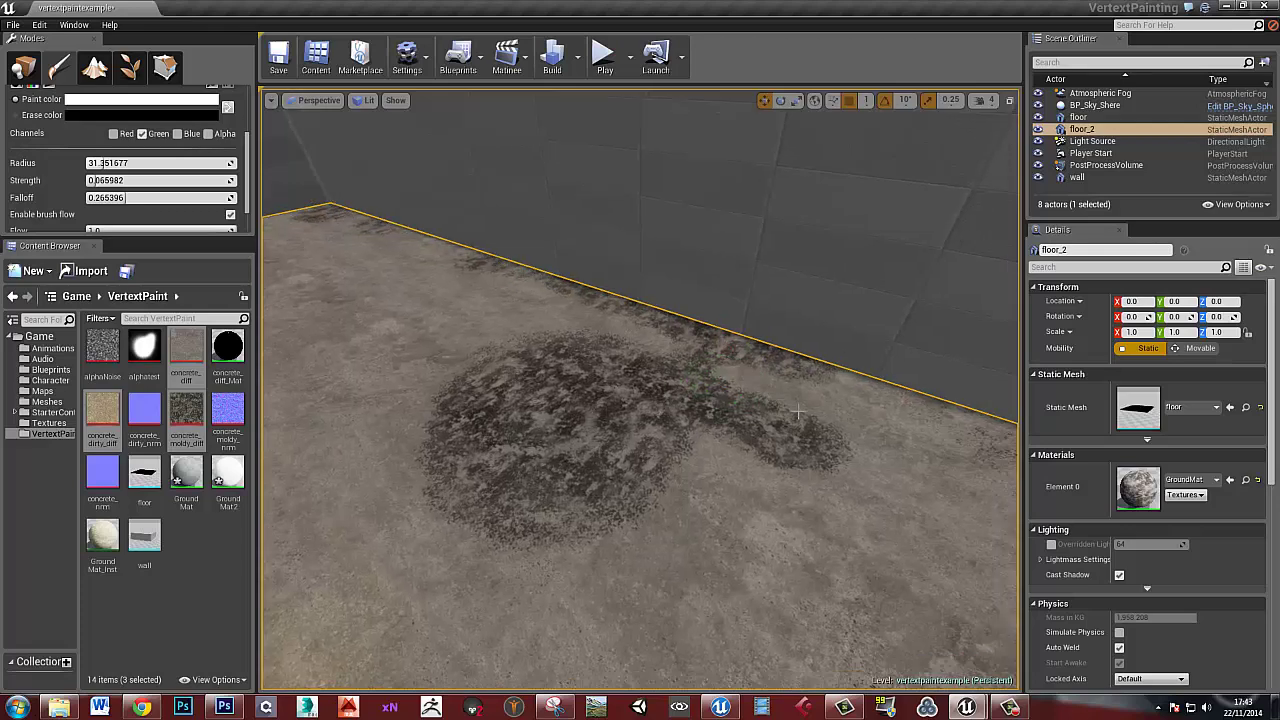
Paint more mold on the floor beside the wall and erase parts of the round patch
{"action": "right_click_drag", "start_coordinate": [793, 408], "coordinate": [779, 314]}
{"action": "mouse_move", "coordinate": [930, 320]}
{"action": "left_mouse_down"}
{"action": "mouse_move", "coordinate": [749, 335]}
{"action": "mouse_move", "coordinate": [443, 500]}
{"action": "mouse_move", "coordinate": [369, 398]}
{"action": "mouse_move", "coordinate": [474, 440]}
{"action": "mouse_move", "coordinate": [392, 374]}
{"action": "mouse_move", "coordinate": [500, 403]}
{"action": "left_mouse_up"}
{"action": "mouse_move", "coordinate": [498, 404]}
{"action": "right_mouse_down"}
{"action": "mouse_move", "coordinate": [451, 420]}
{"action": "mouse_move", "coordinate": [471, 435]}
{"action": "right_mouse_up"}
{"action": "key", "text": "w"}
{"action": "mouse_move", "coordinate": [471, 435]}
{"action": "left_mouse_down", "text": "shift"}
{"action": "mouse_move", "coordinate": [484, 500]}
{"action": "mouse_move", "coordinate": [508, 412]}
{"action": "left_mouse_up", "text": "shift"}
{"action": "mouse_move", "coordinate": [614, 371]}
{"action": "right_mouse_down"}
{"action": "mouse_move", "coordinate": [608, 475]}
{"action": "mouse_move", "coordinate": [620, 490]}
{"action": "right_mouse_up"}
{"action": "mouse_move", "coordinate": [655, 540]}
{"action": "left_mouse_down", "text": "shift"}
{"action": "mouse_move", "coordinate": [723, 574]}
{"action": "mouse_move", "coordinate": [677, 491]}
{"action": "left_mouse_up", "text": "shift"}
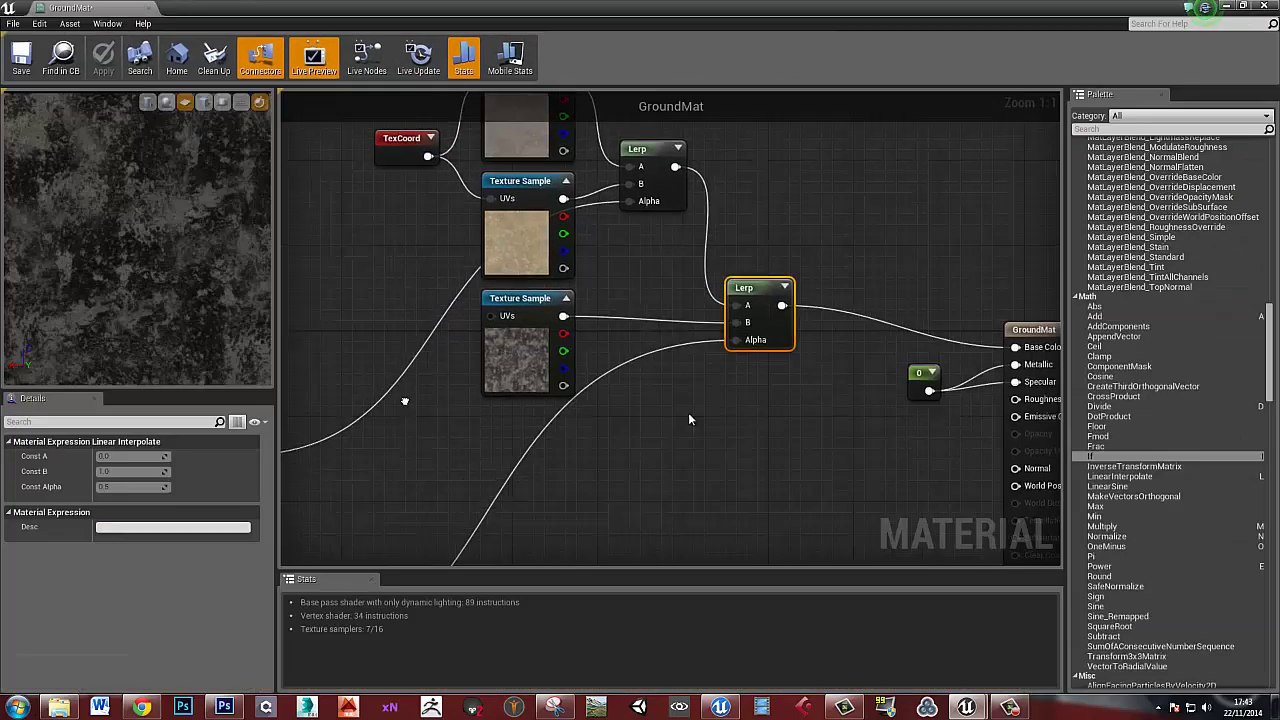
Set the green mask Lerp's Const Alpha to 0.4 and apply the material
{"action": "right_click_drag", "start_coordinate": [327, 400], "coordinate": [813, 87]}
{"action": "left_click", "coordinate": [697, 362]}
{"action": "left_click", "coordinate": [145, 489]}
{"action": "key", "text": "Return"}
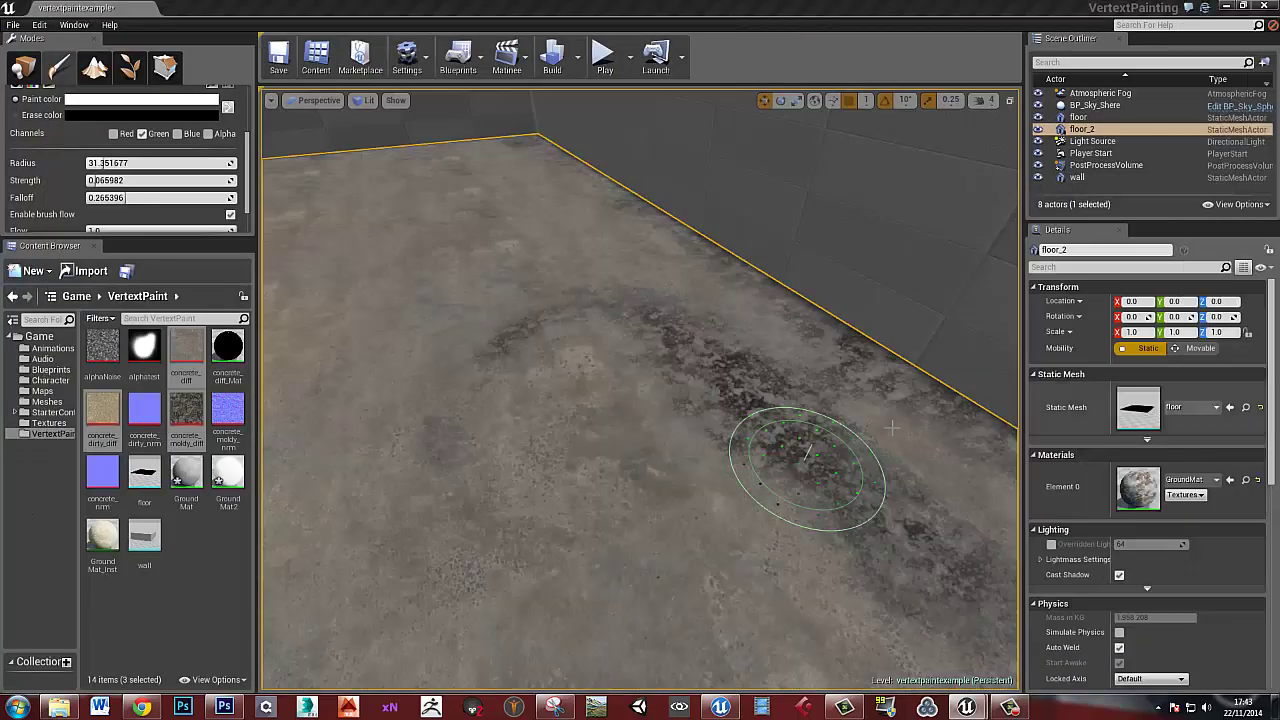
Paint over the mold streak beside the wall and reduce the brush radius to about 5.76
{"action": "mouse_move", "coordinate": [805, 420]}
{"action": "right_mouse_down"}
{"action": "mouse_move", "coordinate": [849, 394]}
{"action": "mouse_move", "coordinate": [800, 398]}
{"action": "mouse_move", "coordinate": [815, 390]}
{"action": "mouse_move", "coordinate": [826, 426]}
{"action": "right_mouse_up"}
{"action": "mouse_move", "coordinate": [772, 368]}
{"action": "left_mouse_down"}
{"action": "mouse_move", "coordinate": [903, 449]}
{"action": "mouse_move", "coordinate": [994, 471]}
{"action": "mouse_move", "coordinate": [934, 456]}
{"action": "left_mouse_up"}
{"action": "right_click_drag", "start_coordinate": [934, 456], "coordinate": [799, 463]}
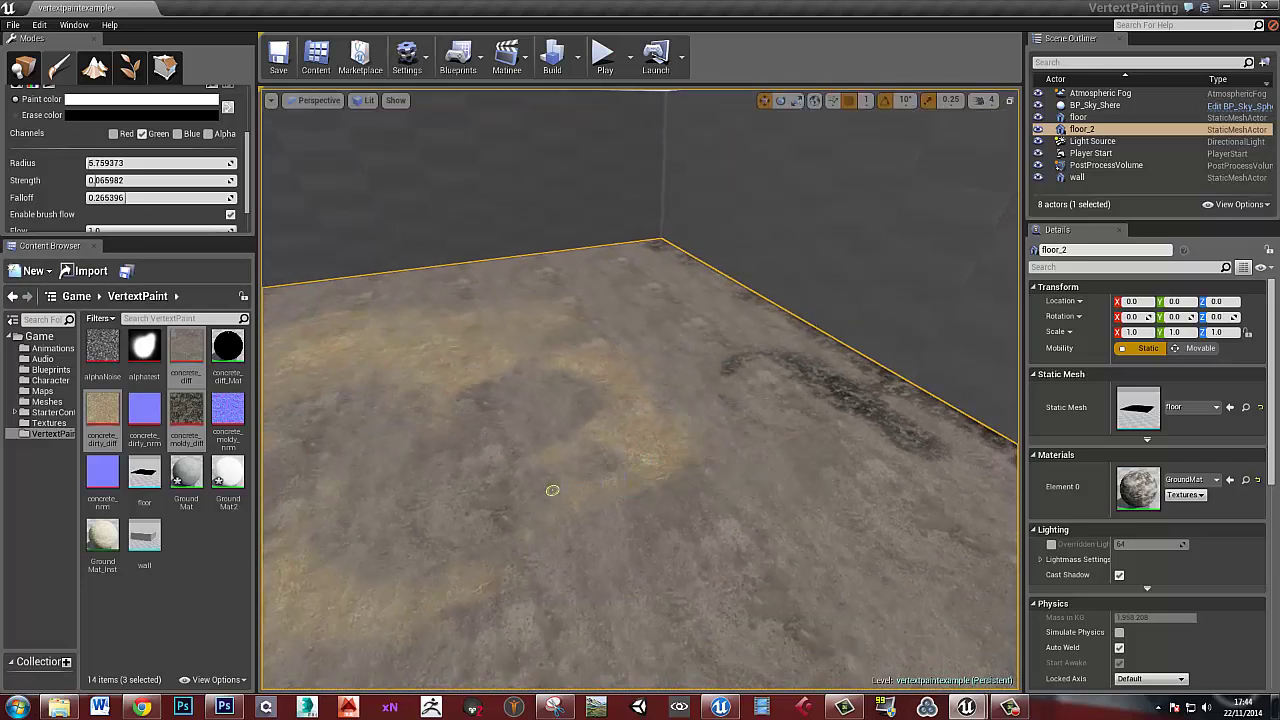
{"action": "right_click_drag", "start_coordinate": [718, 433], "coordinate": [718, 433]}
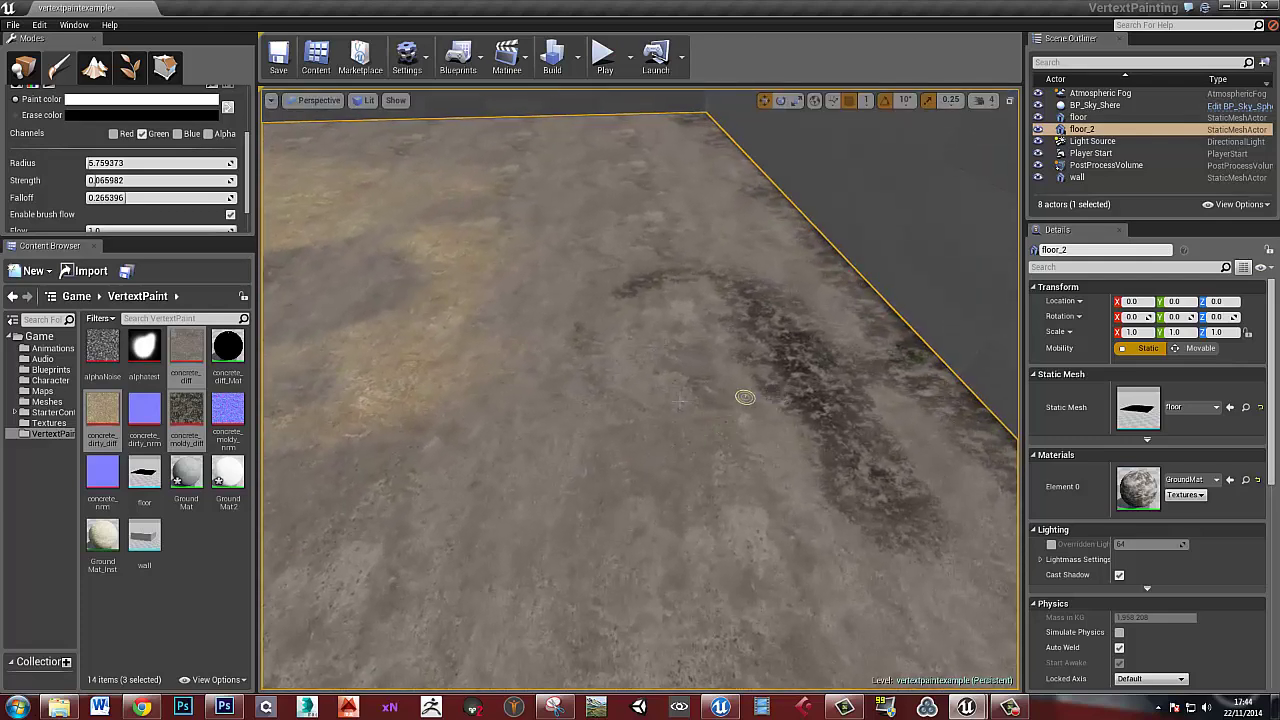
Set the brush strength to about 0.6 and paint thin crossing mold lines outward from the streak
{"action": "left_click_drag", "start_coordinate": [133, 181], "coordinate": [177, 181]}
{"action": "left_click_drag", "start_coordinate": [760, 390], "coordinate": [637, 404]}
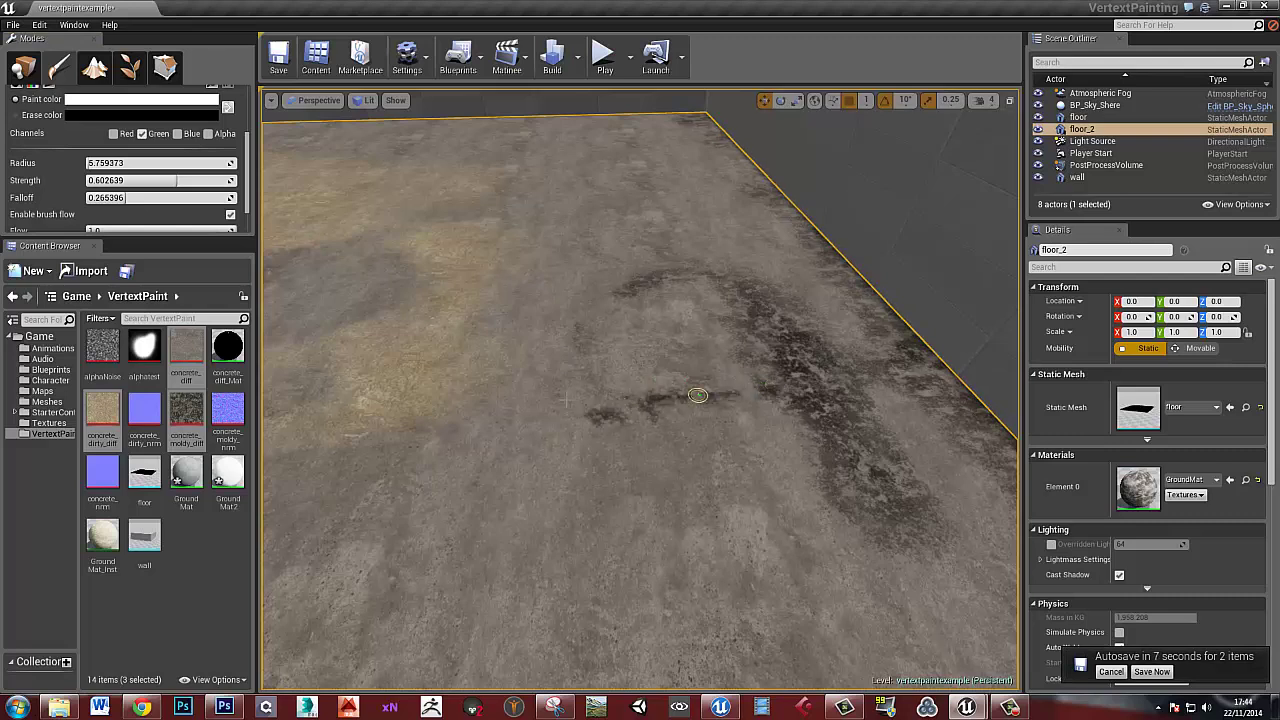
{"action": "left_click_drag", "start_coordinate": [545, 358], "coordinate": [532, 530]}
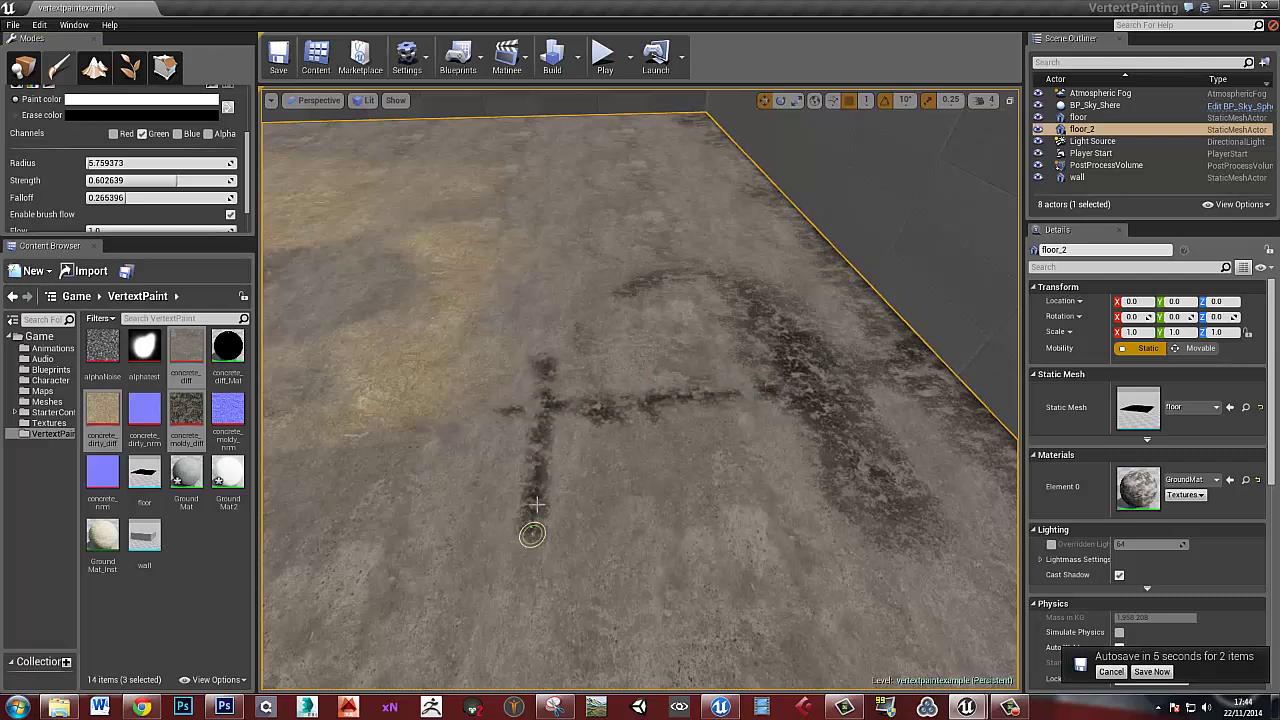
{"action": "mouse_move", "coordinate": [621, 414]}
{"action": "left_mouse_down"}
{"action": "mouse_move", "coordinate": [624, 480]}
{"action": "mouse_move", "coordinate": [622, 422]}
{"action": "left_mouse_up"}
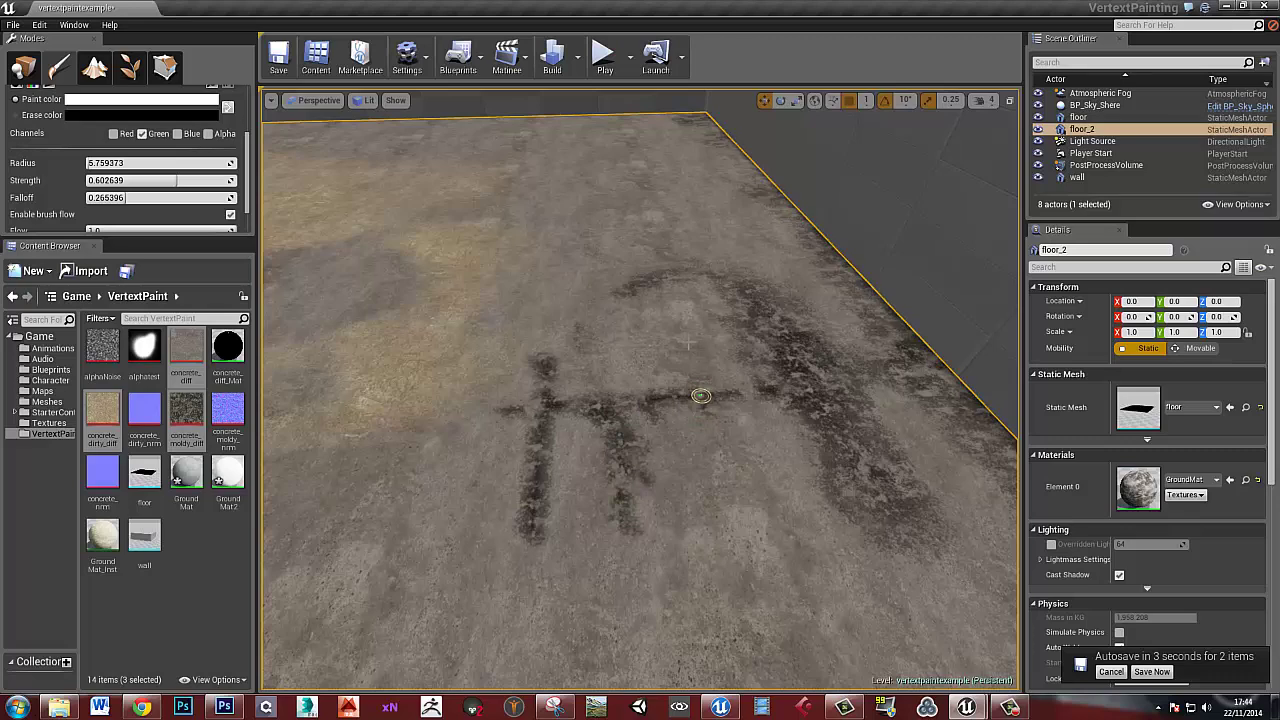
Paint fine branching mold strokes around the streak beside the wall and rework their edges
{"action": "left_click_drag", "start_coordinate": [722, 514], "coordinate": [614, 443], "text": "alt"}
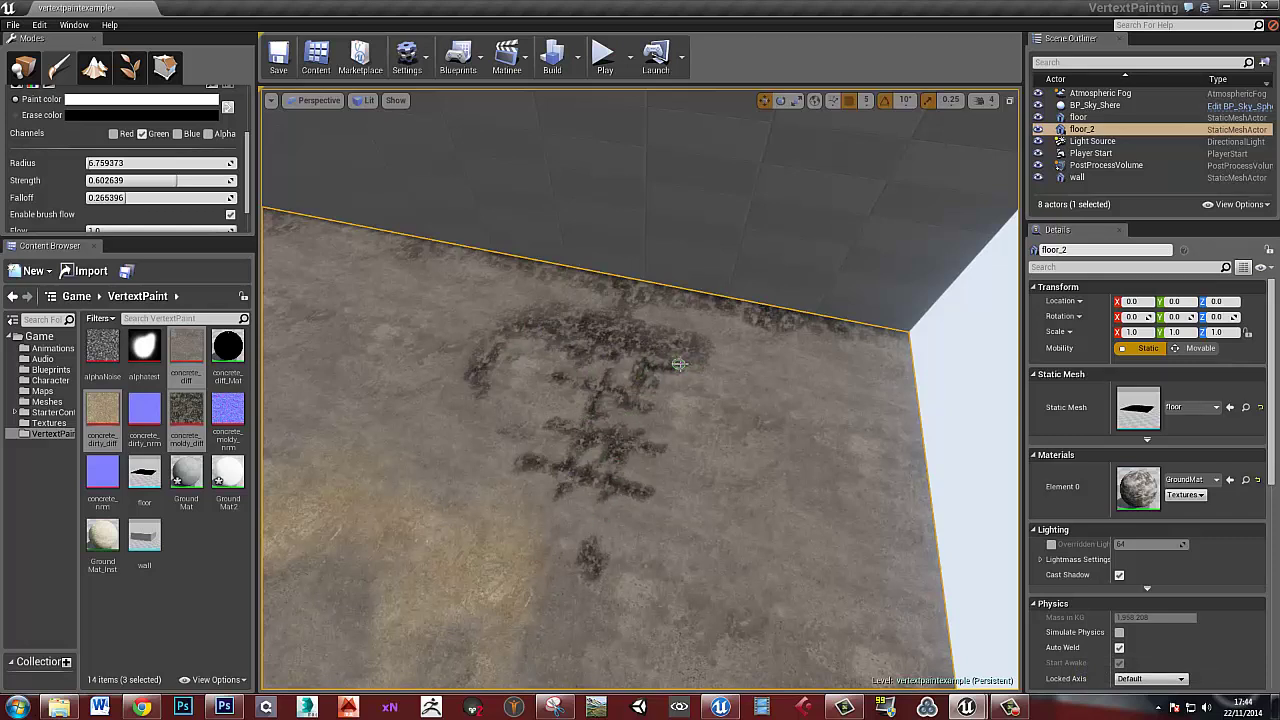
{"action": "mouse_move", "coordinate": [635, 353]}
{"action": "left_mouse_down"}
{"action": "mouse_move", "coordinate": [491, 286]}
{"action": "mouse_move", "coordinate": [447, 345]}
{"action": "left_mouse_up"}
{"action": "mouse_move", "coordinate": [640, 594]}
{"action": "left_mouse_down"}
{"action": "mouse_move", "coordinate": [603, 503]}
{"action": "mouse_move", "coordinate": [669, 461]}
{"action": "left_mouse_up"}
{"action": "mouse_move", "coordinate": [463, 326]}
{"action": "left_mouse_down"}
{"action": "mouse_move", "coordinate": [414, 314]}
{"action": "mouse_move", "coordinate": [440, 306]}
{"action": "left_mouse_up"}
{"action": "mouse_move", "coordinate": [574, 400]}
{"action": "right_mouse_down"}
{"action": "mouse_move", "coordinate": [591, 384]}
{"action": "mouse_move", "coordinate": [452, 388]}
{"action": "mouse_move", "coordinate": [429, 363]}
{"action": "right_mouse_up"}
{"action": "key", "text": "s"}
{"action": "mouse_move", "coordinate": [630, 468]}
{"action": "right_mouse_down"}
{"action": "mouse_move", "coordinate": [616, 461]}
{"action": "mouse_move", "coordinate": [608, 363]}
{"action": "mouse_move", "coordinate": [700, 400]}
{"action": "mouse_move", "coordinate": [800, 403]}
{"action": "mouse_move", "coordinate": [774, 458]}
{"action": "mouse_move", "coordinate": [737, 451]}
{"action": "right_mouse_up"}
{"action": "key", "text": "a"}
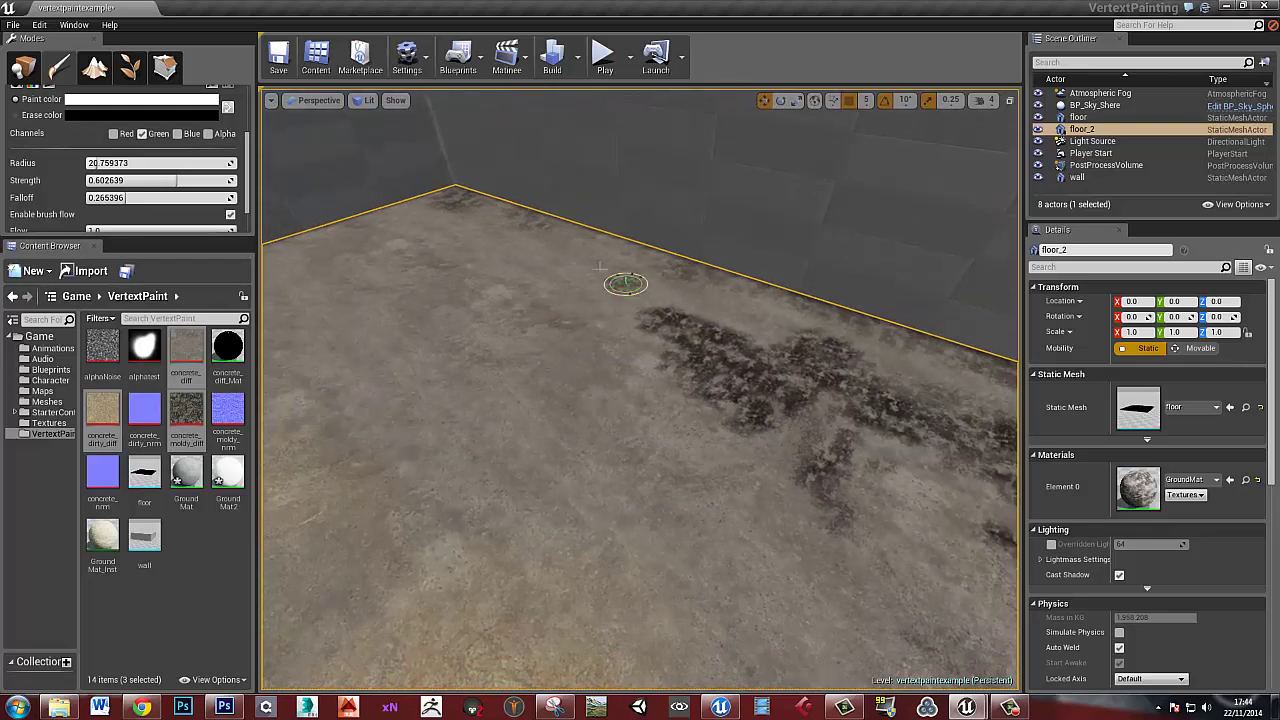
Set the brush strength to about 0.145 and the radius to about 70.3, and erase excess mold near the floor's corner
{"action": "mouse_move", "coordinate": [470, 290]}
{"action": "right_mouse_down"}
{"action": "mouse_move", "coordinate": [400, 292]}
{"action": "mouse_move", "coordinate": [560, 305]}
{"action": "right_mouse_up"}
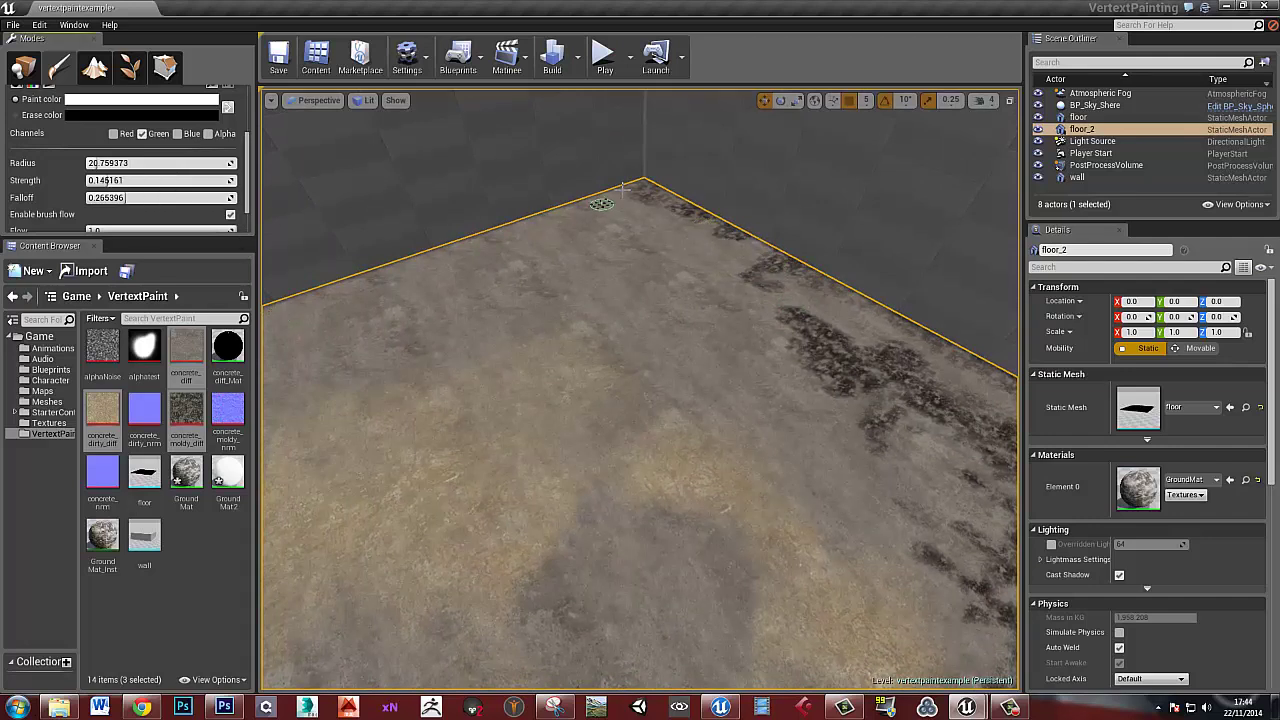
{"action": "key", "text": "bracketright"}
{"action": "key", "text": "bracketright"}
{"action": "key", "text": "bracketright"}
{"action": "key", "text": "bracketright"}
{"action": "key", "text": "bracketright"}
{"action": "key", "text": "bracketright"}
{"action": "key", "text": "bracketright"}
{"action": "key", "text": "bracketright"}
{"action": "key", "text": "bracketright"}
{"action": "key", "text": "bracketright"}
{"action": "key", "text": "bracketright"}
{"action": "key", "text": "bracketright"}
{"action": "key", "text": "bracketright"}
{"action": "key", "text": "bracketright"}
{"action": "key", "text": "bracketright"}
{"action": "key", "text": "bracketright"}
{"action": "key", "text": "bracketright"}
{"action": "key", "text": "bracketright"}
{"action": "key", "text": "bracketright"}
{"action": "key", "text": "bracketright"}
{"action": "key", "text": "bracketright"}
{"action": "right_click_drag", "start_coordinate": [534, 221], "coordinate": [556, 221]}
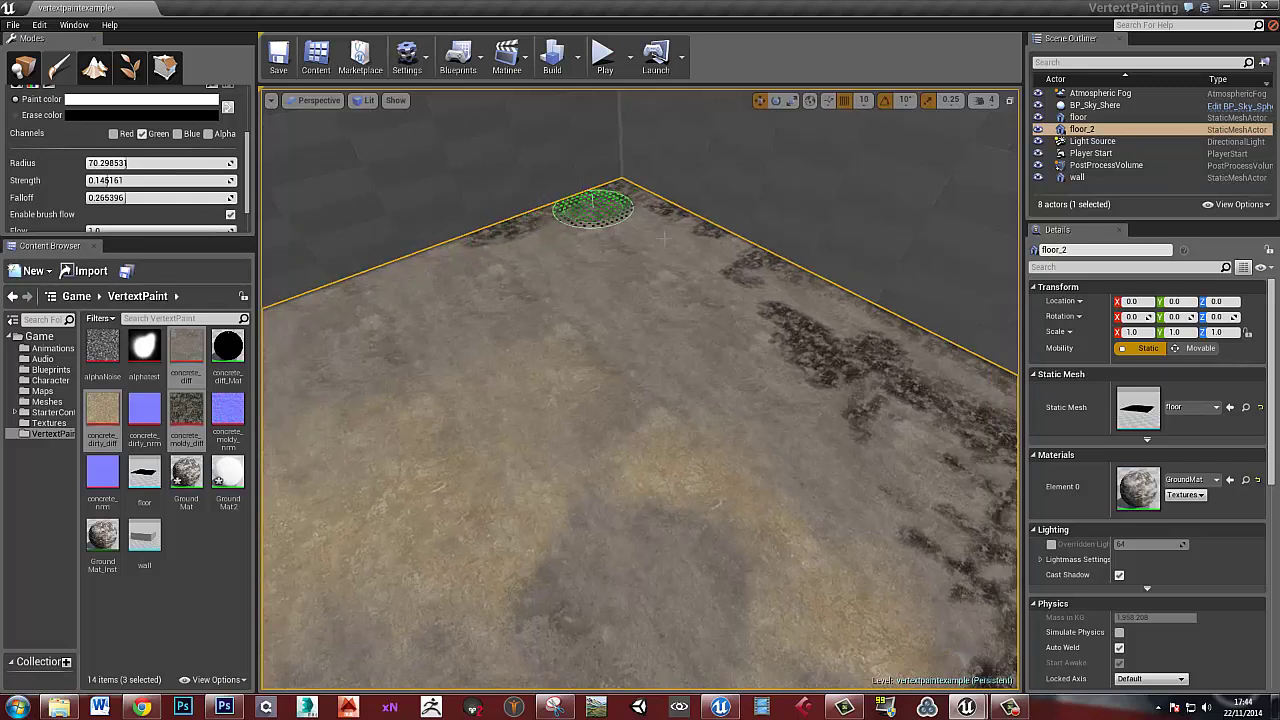
{"action": "mouse_move", "coordinate": [634, 246]}
{"action": "left_mouse_down", "text": "shift"}
{"action": "mouse_move", "coordinate": [517, 234]}
{"action": "mouse_move", "coordinate": [583, 231]}
{"action": "left_mouse_up", "text": "shift"}
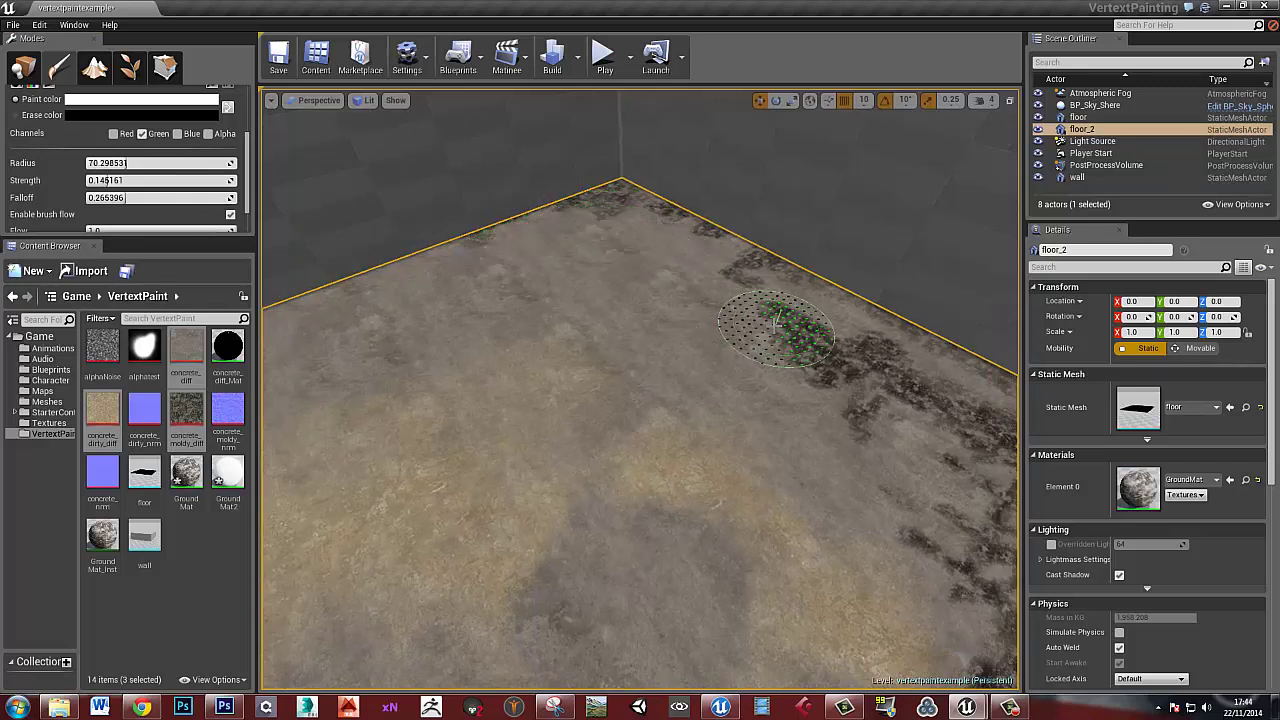
Paint a mold patch mid-floor beside the dirty areas and erase it into an irregular shape with a radius of about 10.5
{"action": "right_click_drag", "start_coordinate": [822, 378], "coordinate": [789, 424]}
{"action": "key", "text": "s"}
{"action": "mouse_move", "coordinate": [517, 518]}
{"action": "left_mouse_down"}
{"action": "mouse_move", "coordinate": [514, 470]}
{"action": "mouse_move", "coordinate": [529, 514]}
{"action": "left_mouse_up"}
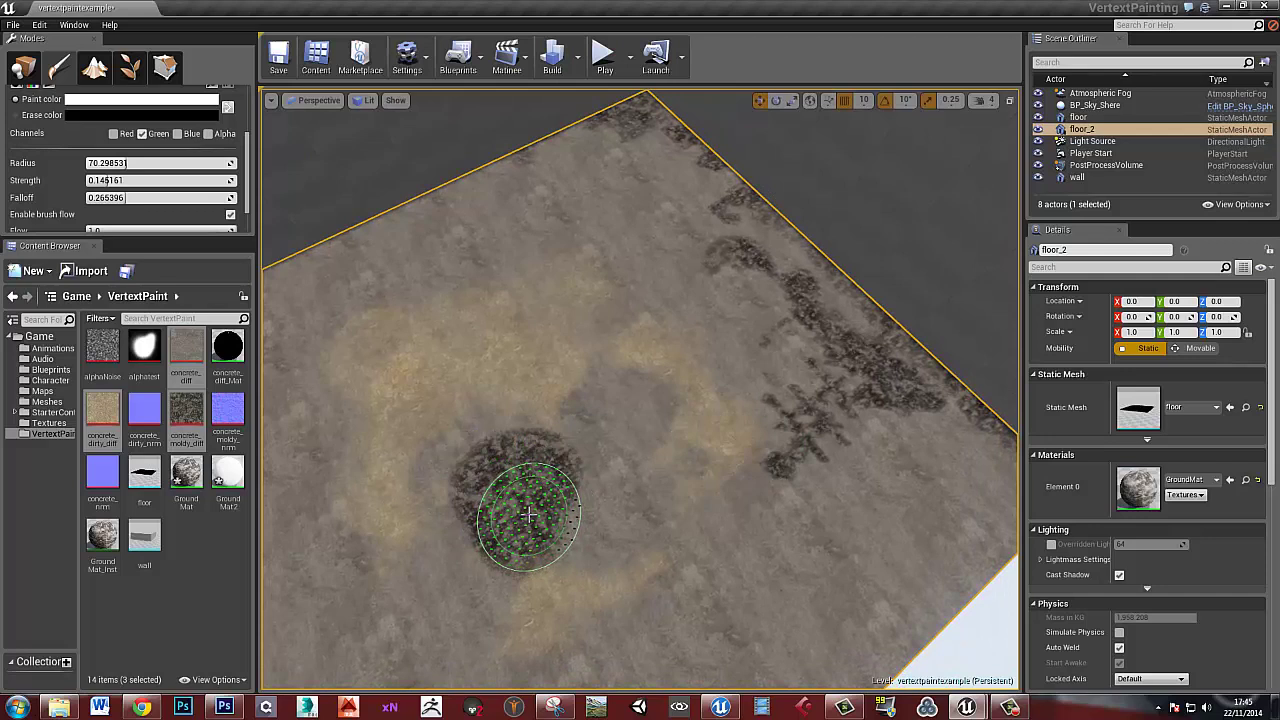
{"action": "key", "text": "bracketleft"}
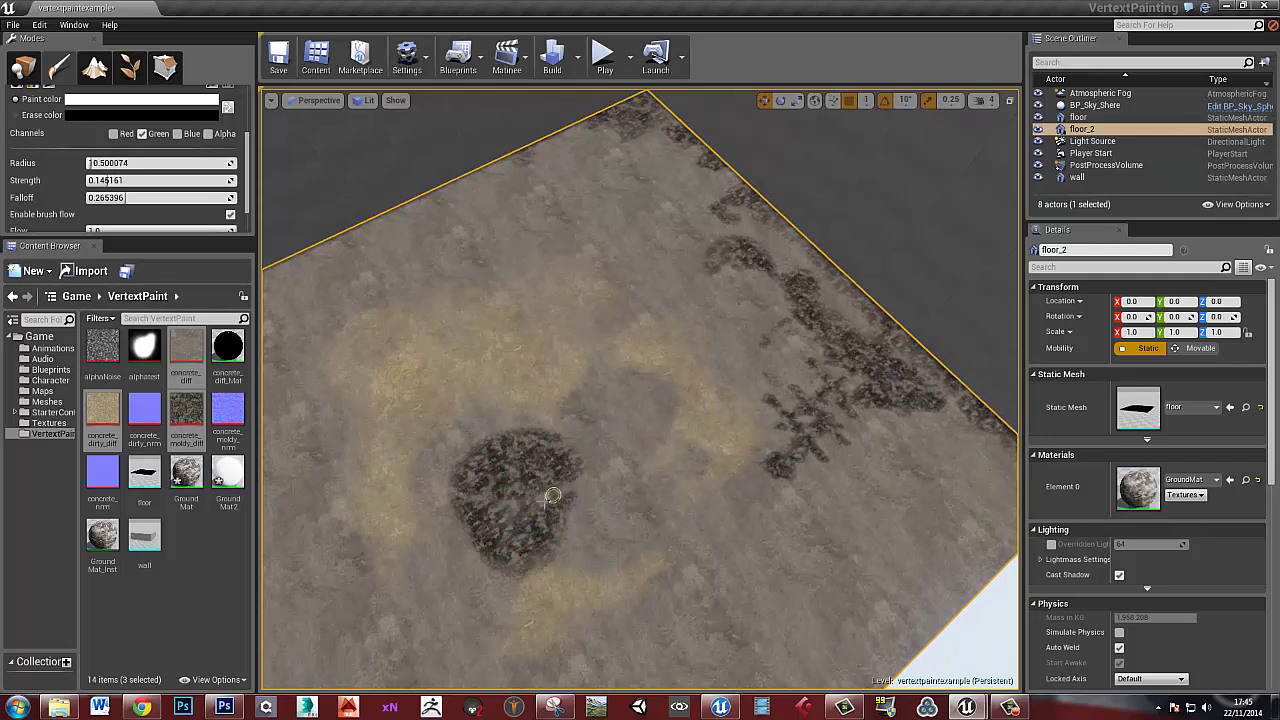
{"action": "mouse_move", "coordinate": [541, 539]}
{"action": "left_mouse_down", "text": "shift"}
{"action": "mouse_move", "coordinate": [556, 566]}
{"action": "mouse_move", "coordinate": [531, 514]}
{"action": "mouse_move", "coordinate": [566, 555]}
{"action": "left_mouse_up", "text": "shift"}
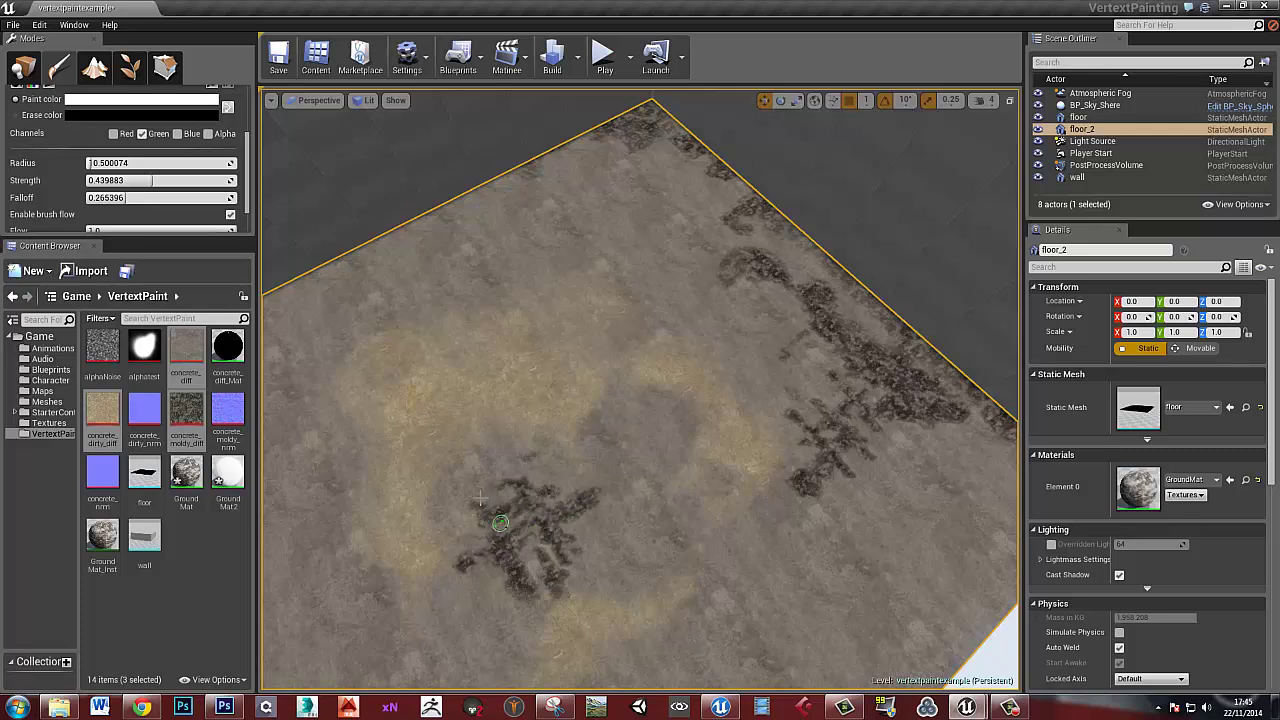
Inspect the painted floor from a low angle, and the inputs of the GroundMat result node in the material editor
{"action": "left_click_drag", "start_coordinate": [576, 514], "coordinate": [397, 468], "text": "alt"}
{"action": "key", "text": "w"}
{"action": "mouse_move", "coordinate": [397, 468]}
{"action": "right_mouse_down"}
{"action": "mouse_move", "coordinate": [620, 349]}
{"action": "mouse_move", "coordinate": [580, 420]}
{"action": "mouse_move", "coordinate": [564, 493]}
{"action": "right_mouse_up"}
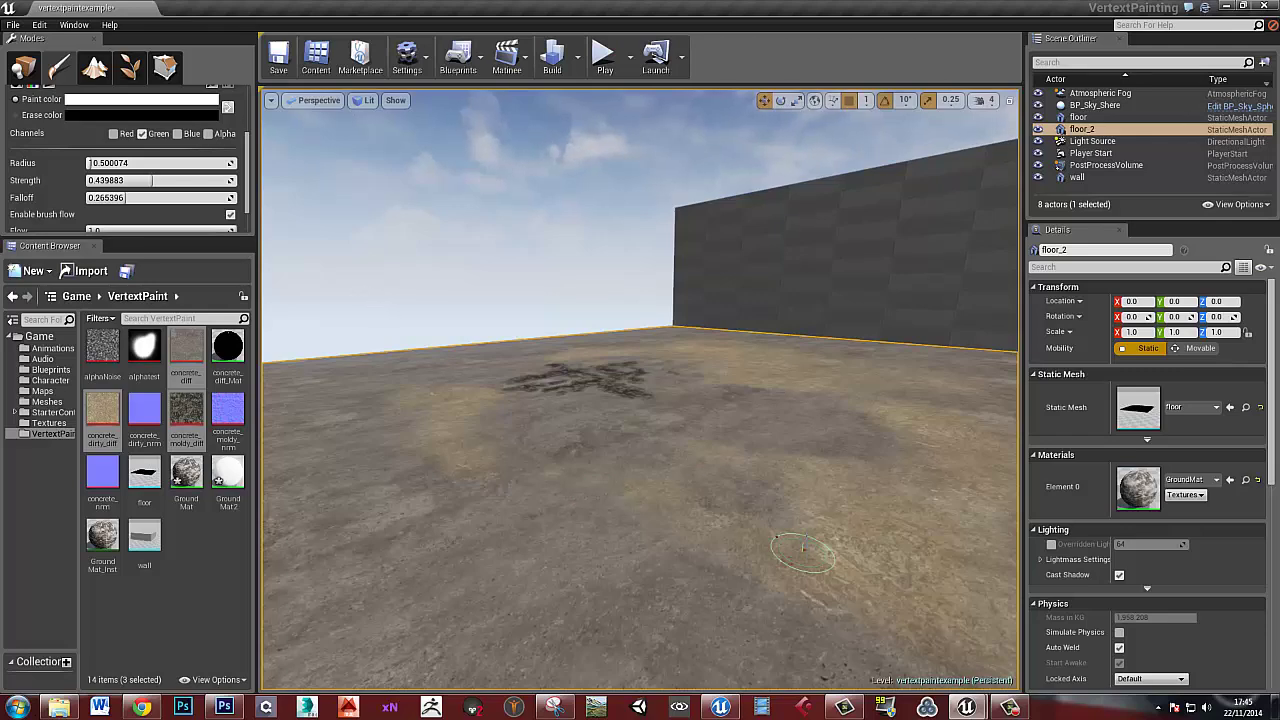
{"action": "mouse_move", "coordinate": [745, 510]}
{"action": "right_mouse_down"}
{"action": "mouse_move", "coordinate": [810, 506]}
{"action": "mouse_move", "coordinate": [600, 500]}
{"action": "mouse_move", "coordinate": [700, 500]}
{"action": "right_mouse_up"}
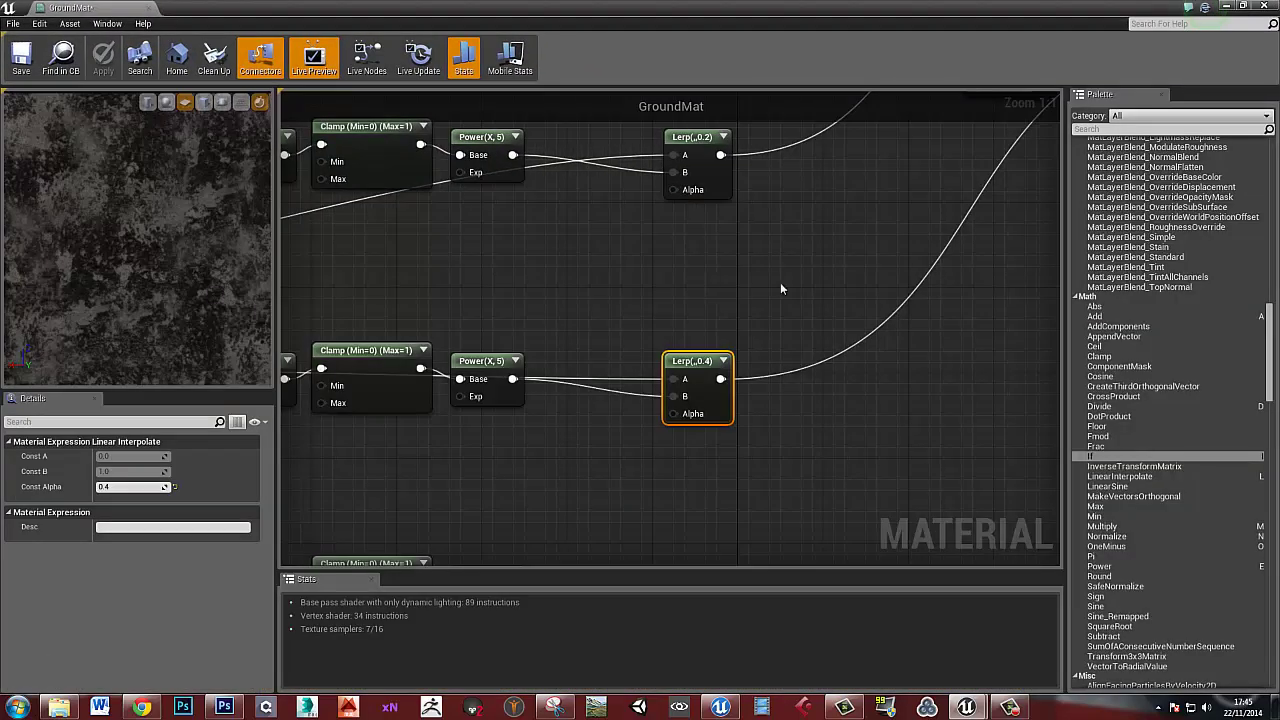
{"action": "scroll", "coordinate": [629, 322], "scroll_direction": "down", "scroll_amount": 5}
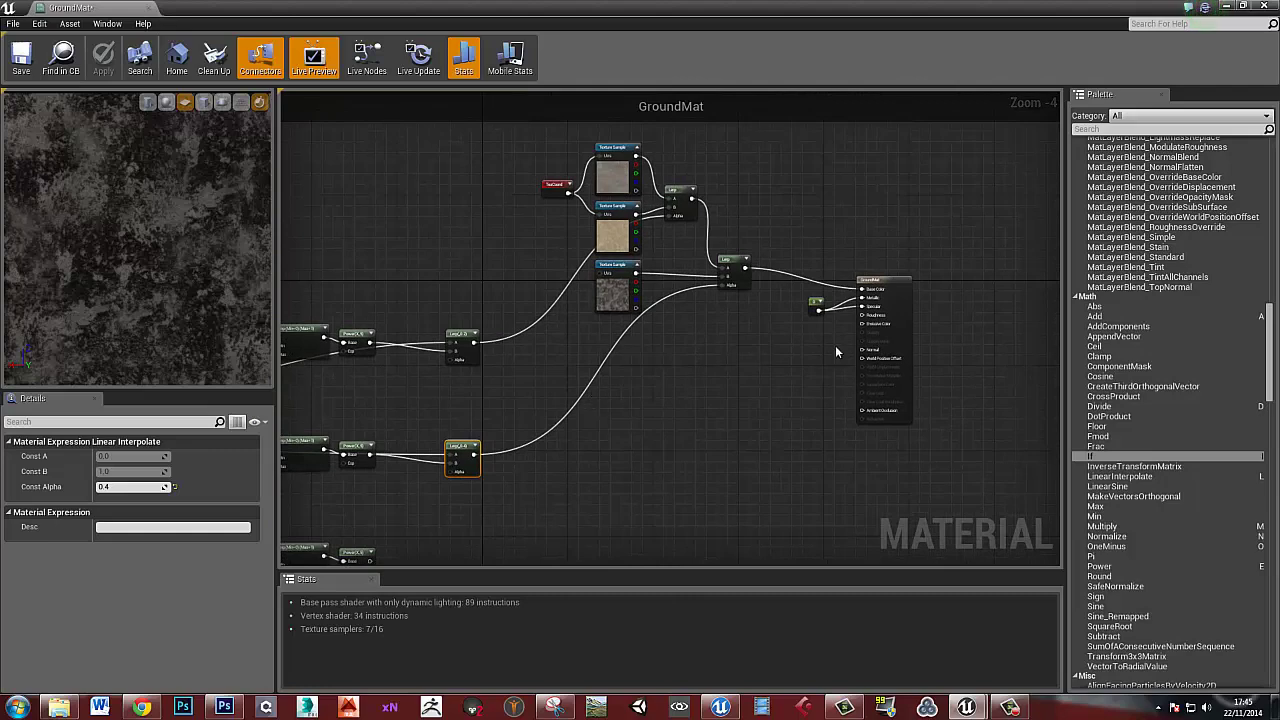
{"action": "scroll", "coordinate": [822, 313], "scroll_direction": "up", "scroll_amount": 5}
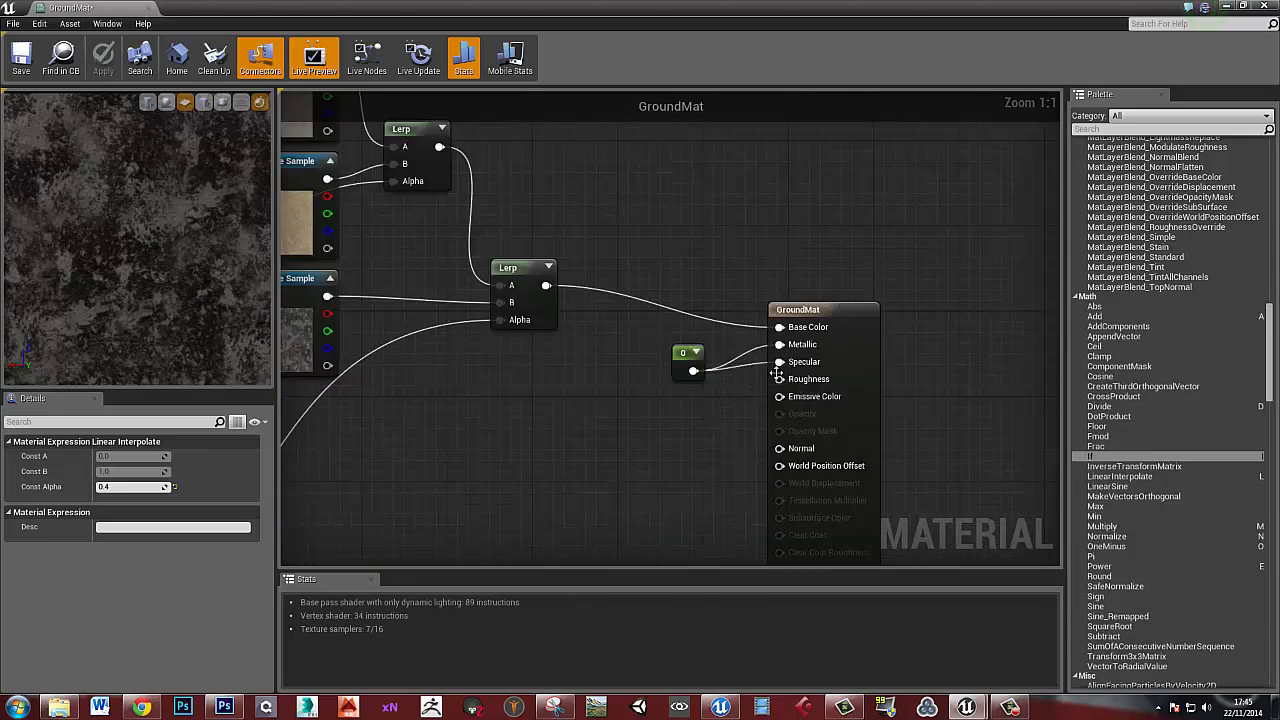
Delete the constant 0 node that feeds Metallic and Specular on the GroundMat result node
{"action": "left_click_drag", "start_coordinate": [690, 360], "coordinate": [736, 346]}
{"action": "key", "text": "Delete"}
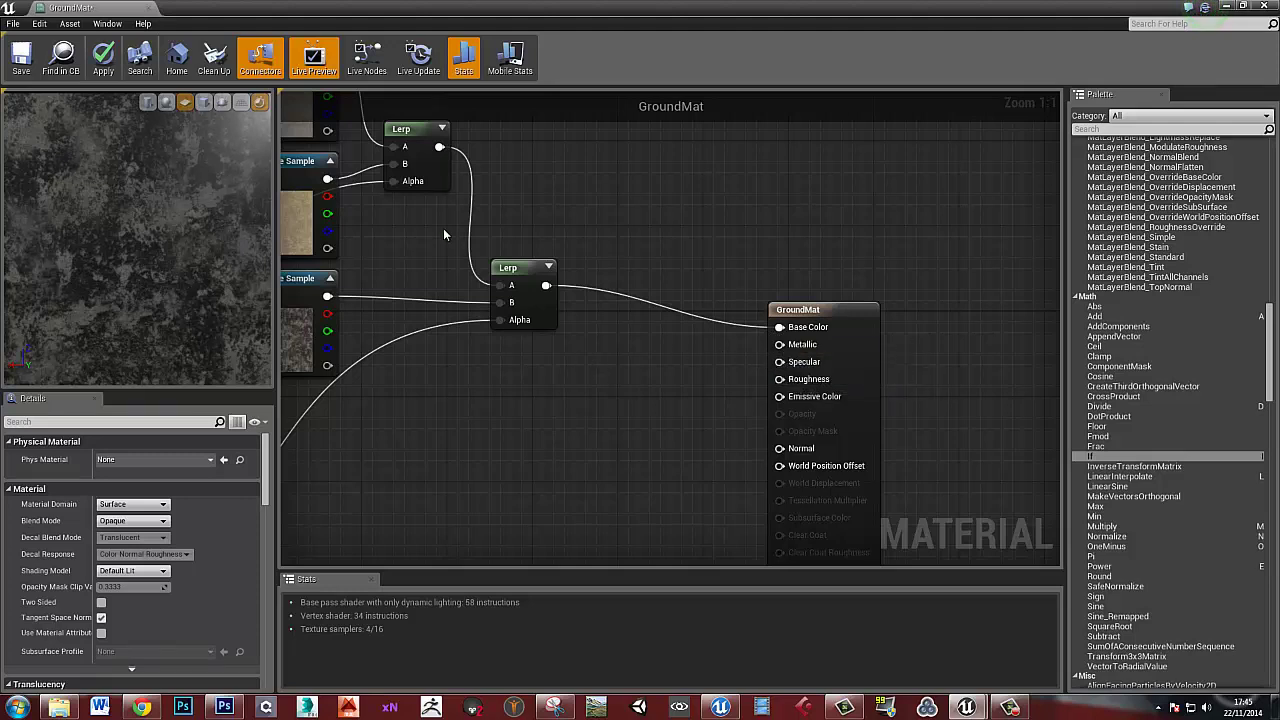
Review the concrete texture blend and the vertex color mask branches in the GroundMat graph
{"action": "right_click_drag", "start_coordinate": [444, 228], "coordinate": [712, 319]}
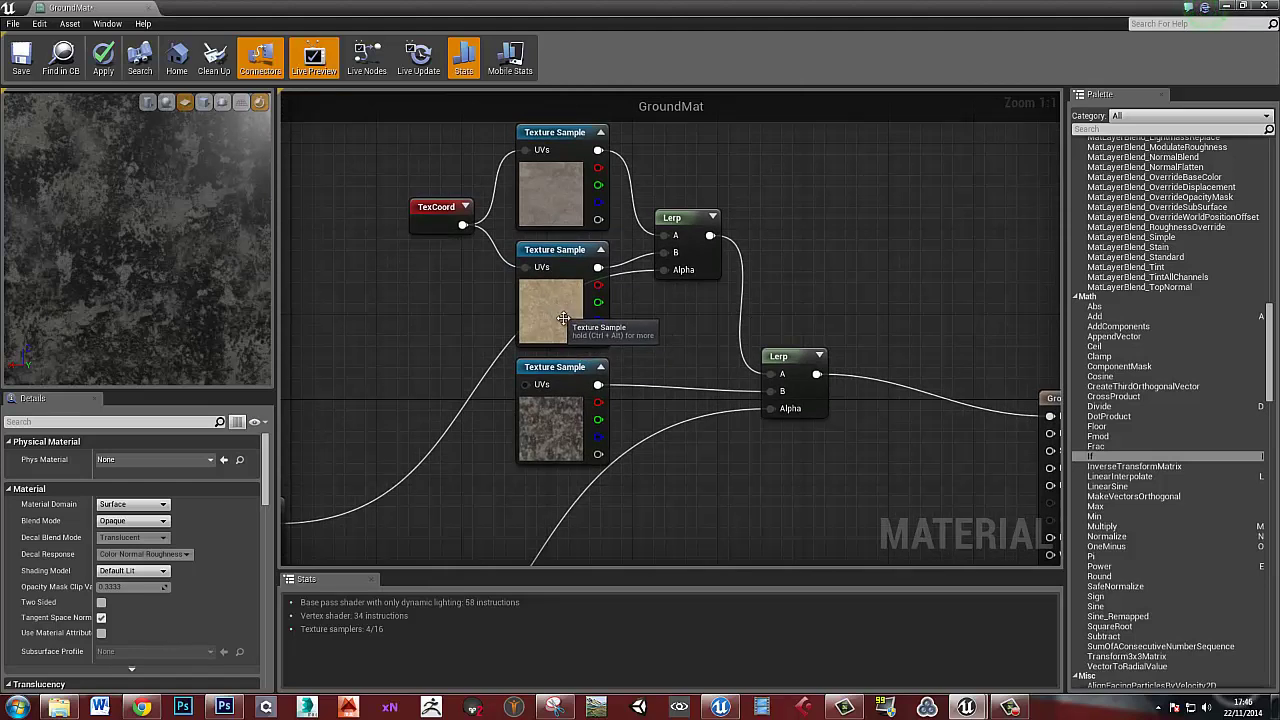
{"action": "right_click_drag", "start_coordinate": [989, 454], "coordinate": [740, 400]}
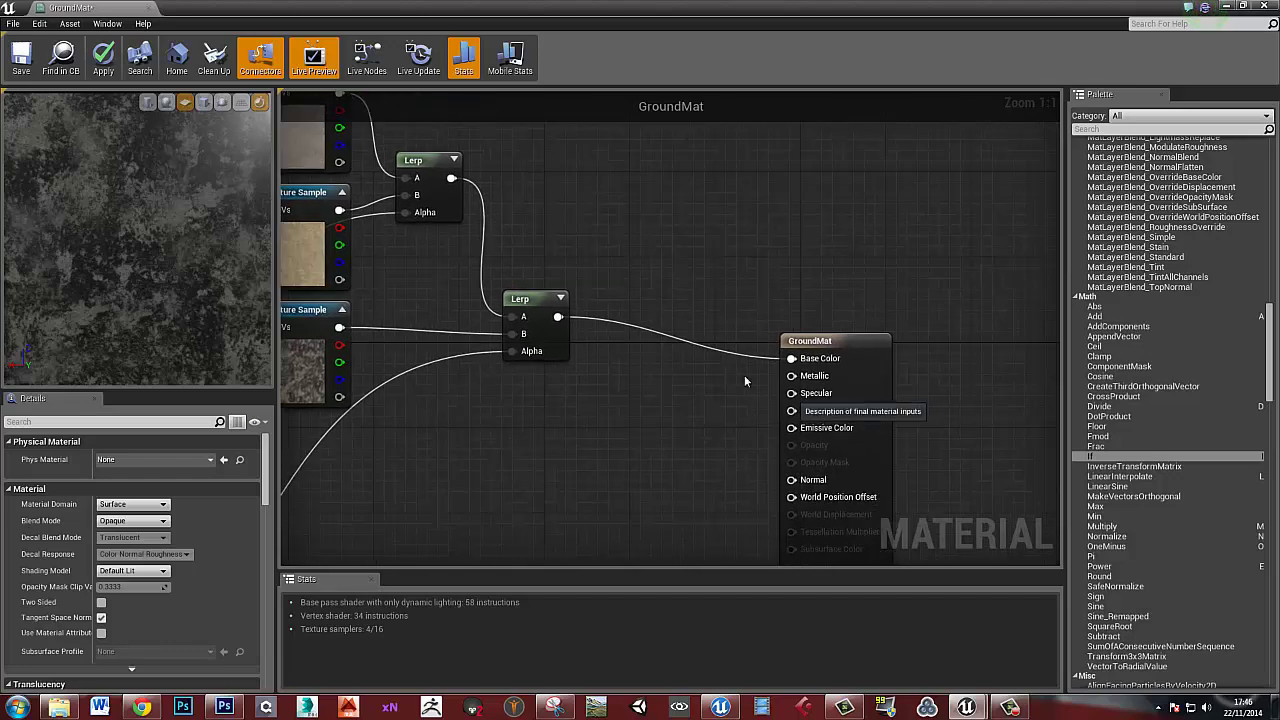
{"action": "right_click_drag", "start_coordinate": [536, 446], "coordinate": [597, 297]}
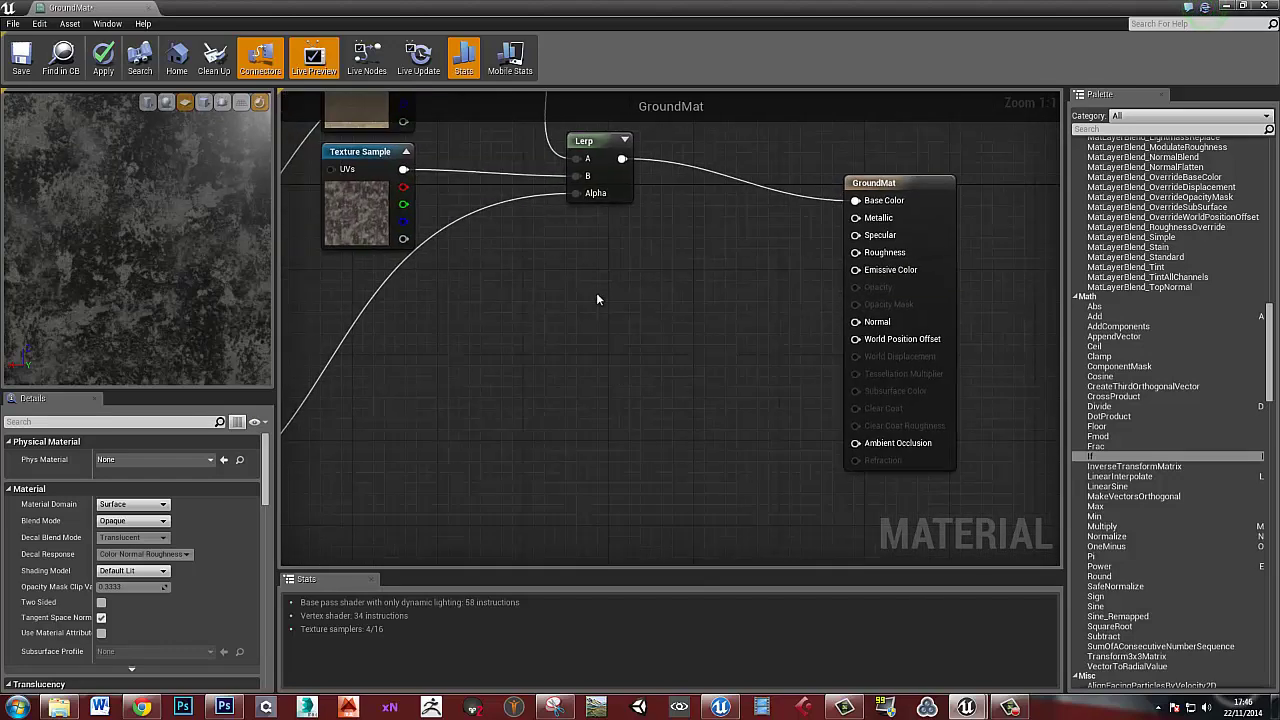
{"action": "right_click_drag", "start_coordinate": [500, 335], "coordinate": [661, 300]}
{"action": "scroll", "coordinate": [763, 338], "scroll_direction": "down", "scroll_amount": 5}
{"action": "right_click_drag", "start_coordinate": [763, 341], "coordinate": [978, 345]}
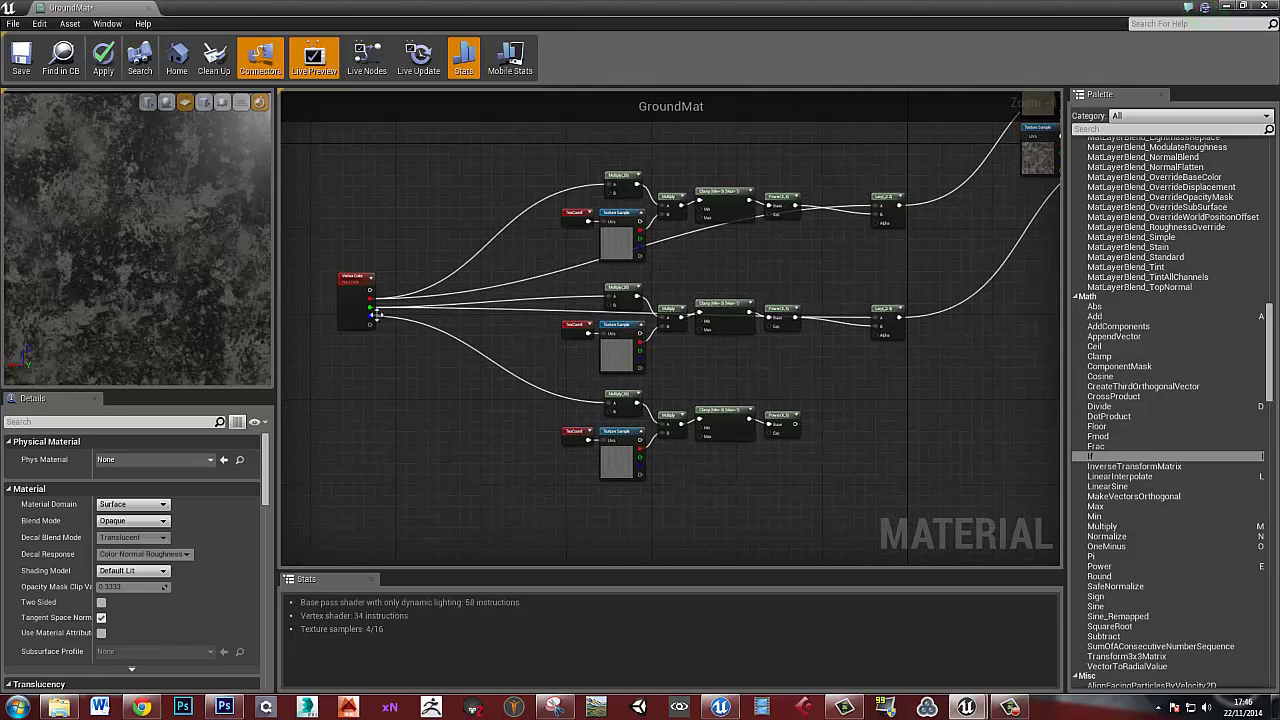
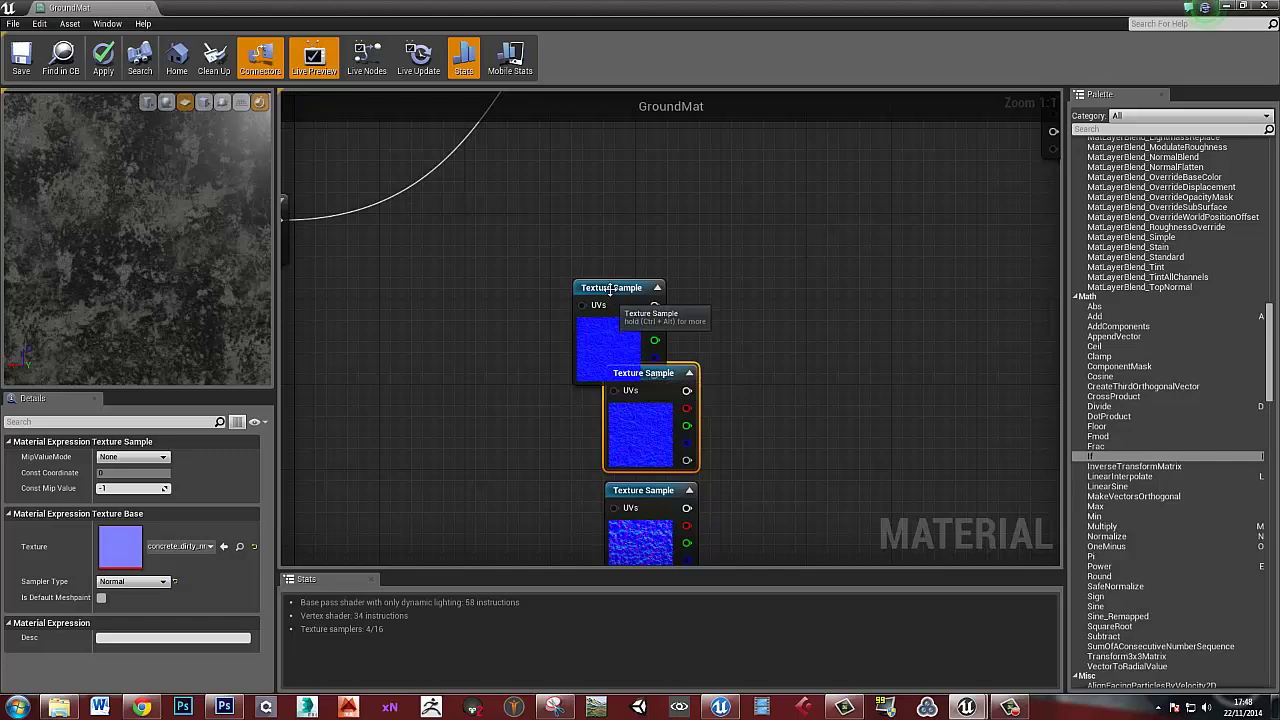
Stack the three normal map texture samples in a column and align them below the concrete diffuse samples
{"action": "left_click_drag", "start_coordinate": [610, 290], "coordinate": [642, 258]}
{"action": "scroll", "coordinate": [674, 377], "scroll_direction": "down", "scroll_amount": 4}
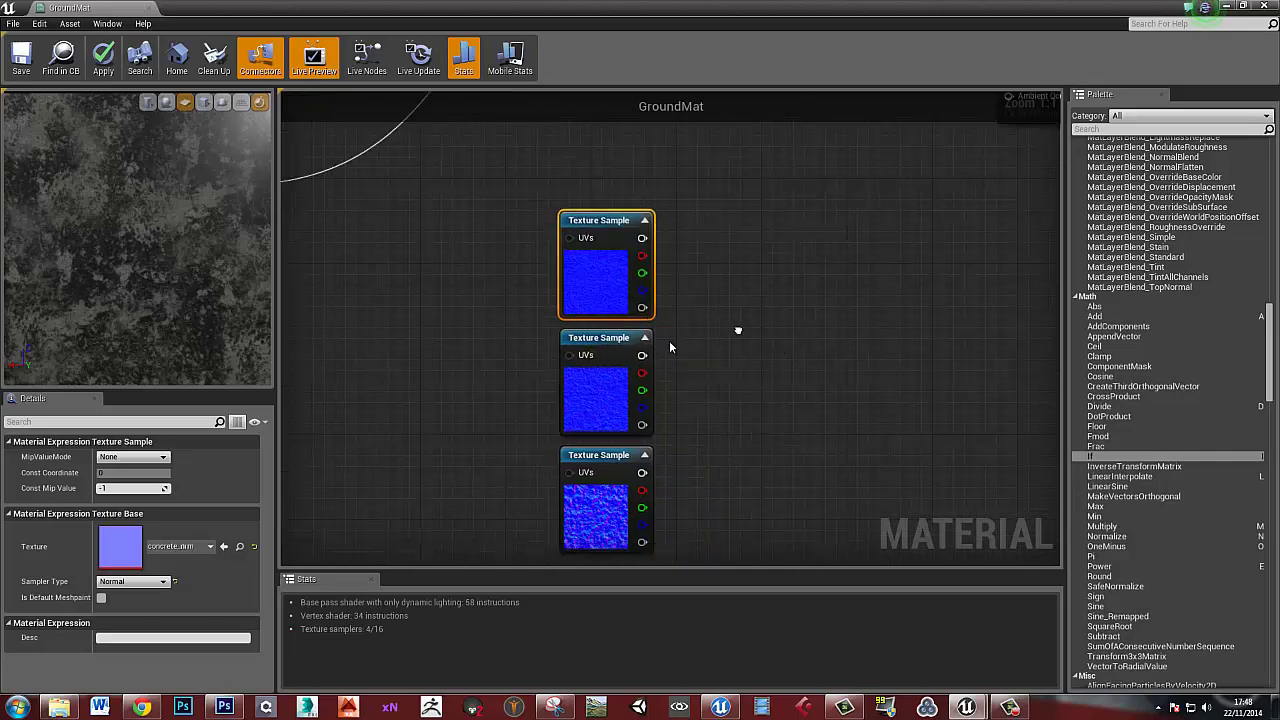
{"action": "left_click_drag", "start_coordinate": [588, 365], "coordinate": [740, 557]}
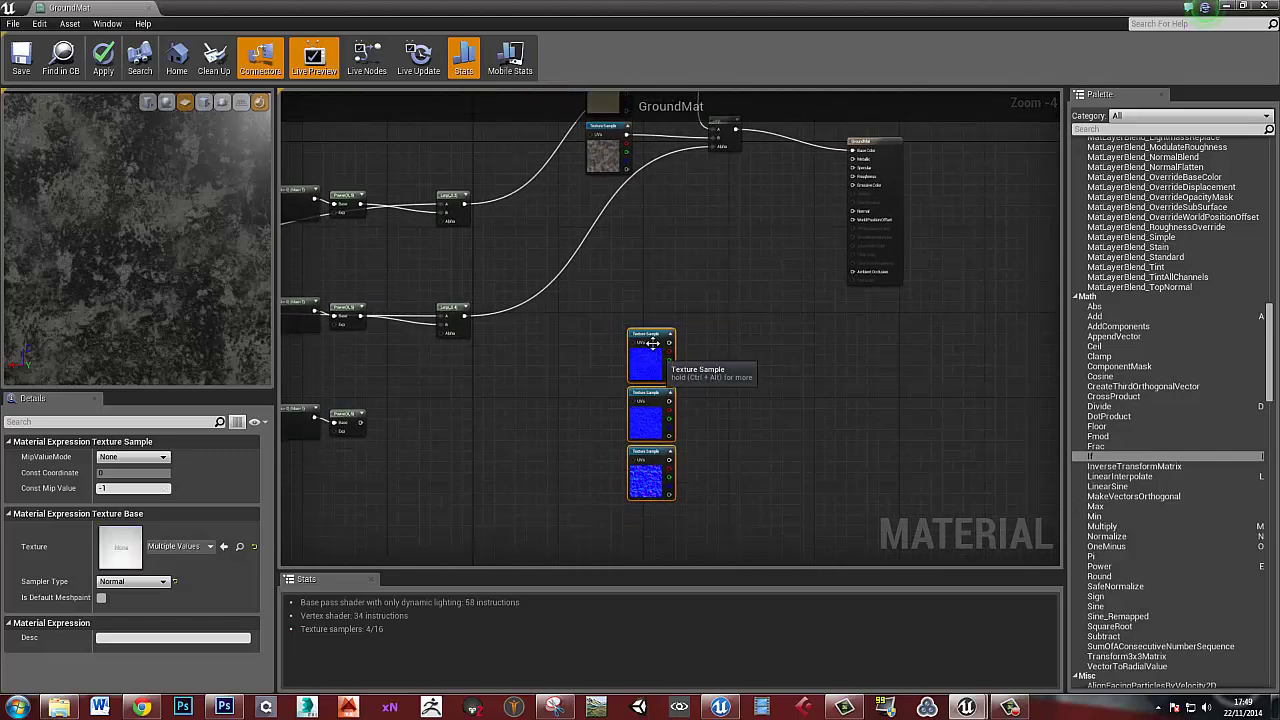
{"action": "left_click_drag", "start_coordinate": [651, 345], "coordinate": [609, 348]}
{"action": "right_click_drag", "start_coordinate": [609, 348], "coordinate": [661, 510]}
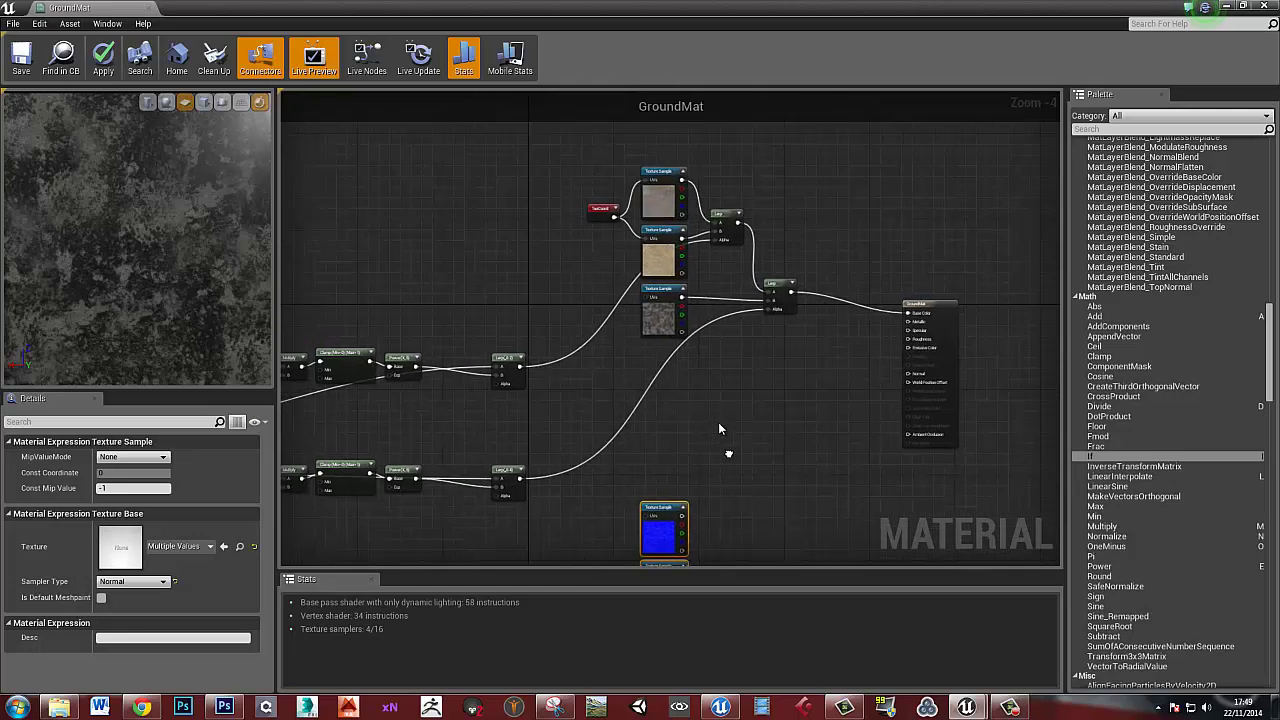
{"action": "right_click_drag", "start_coordinate": [726, 457], "coordinate": [781, 442]}
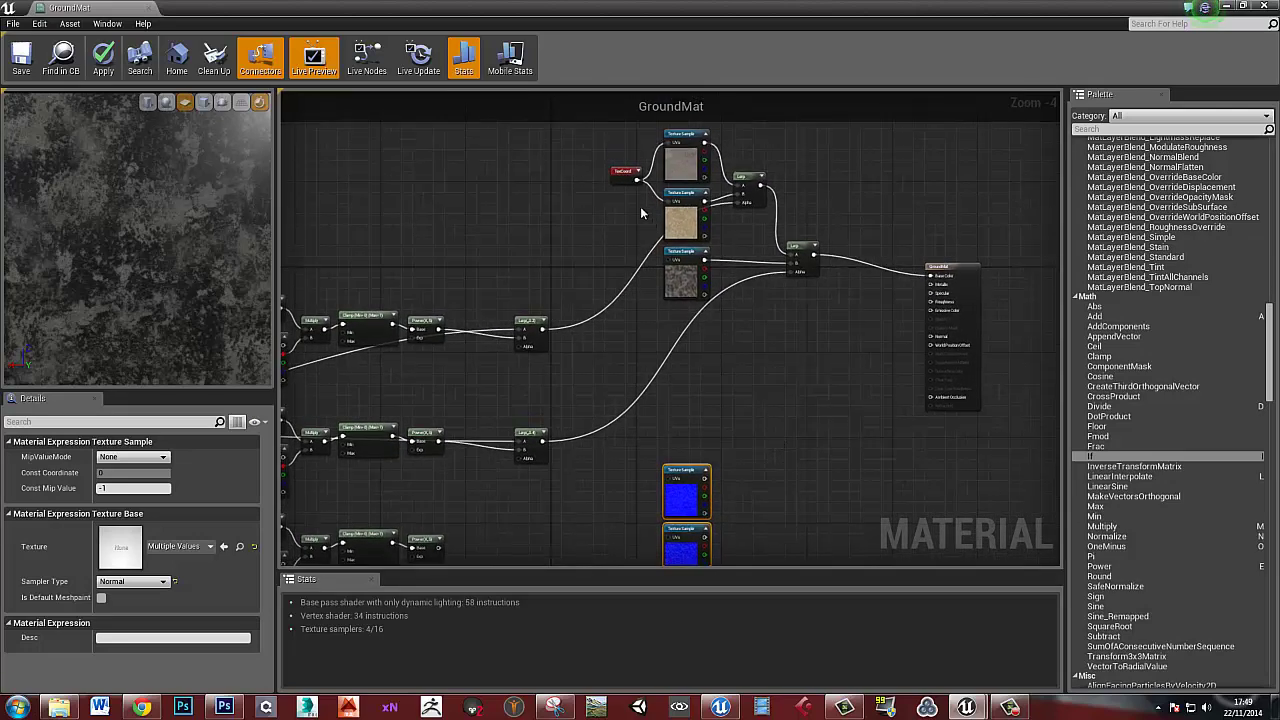
Duplicate the diffuse TexCoord node beside the normal maps and connect it to the UVs of the first two samples
{"action": "left_click", "coordinate": [621, 172]}
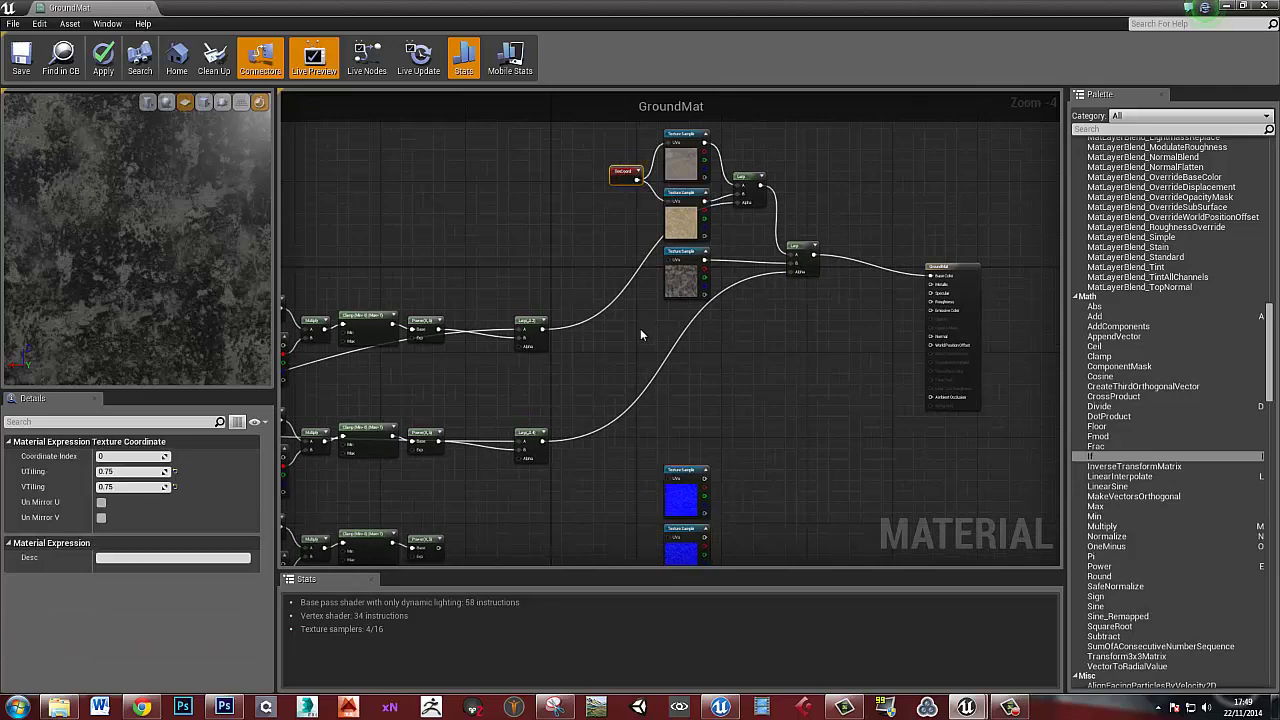
{"action": "key", "text": "ctrl+w"}
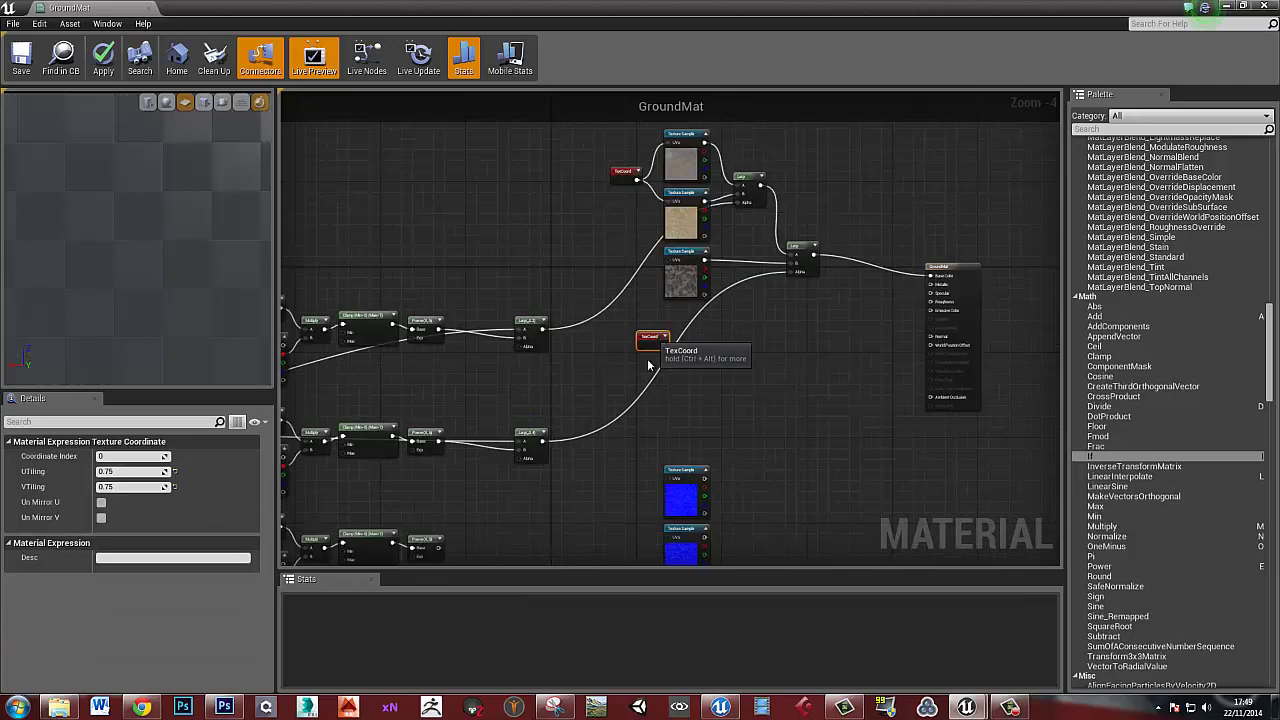
{"action": "left_click_drag", "start_coordinate": [648, 337], "coordinate": [643, 513]}
{"action": "scroll", "coordinate": [643, 513], "scroll_direction": "up", "scroll_amount": 4}
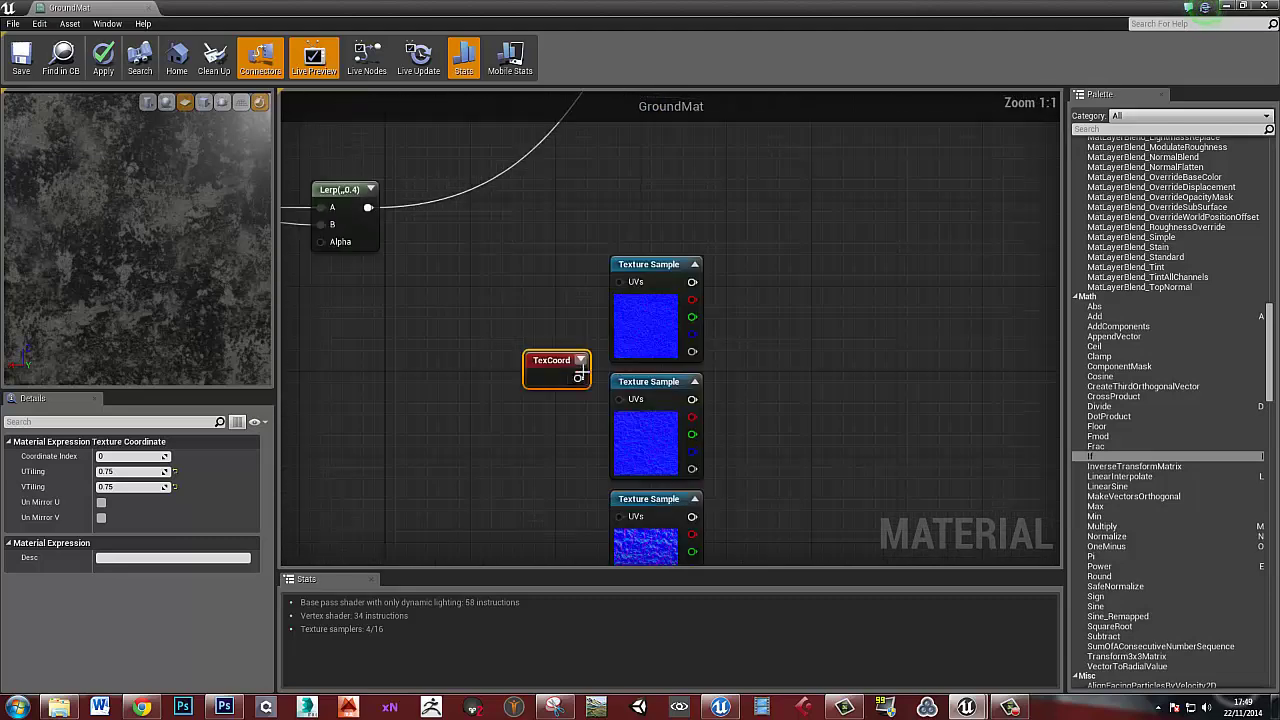
{"action": "left_click_drag", "start_coordinate": [577, 378], "coordinate": [619, 281]}
Duplicate the two linked base color Lerp nodes and place the copies beside the normal map samples
{"action": "right_click_drag", "start_coordinate": [732, 341], "coordinate": [616, 410]}
{"action": "scroll", "coordinate": [812, 338], "scroll_direction": "down", "scroll_amount": 5}
{"action": "left_click_drag", "start_coordinate": [705, 263], "coordinate": [647, 160]}
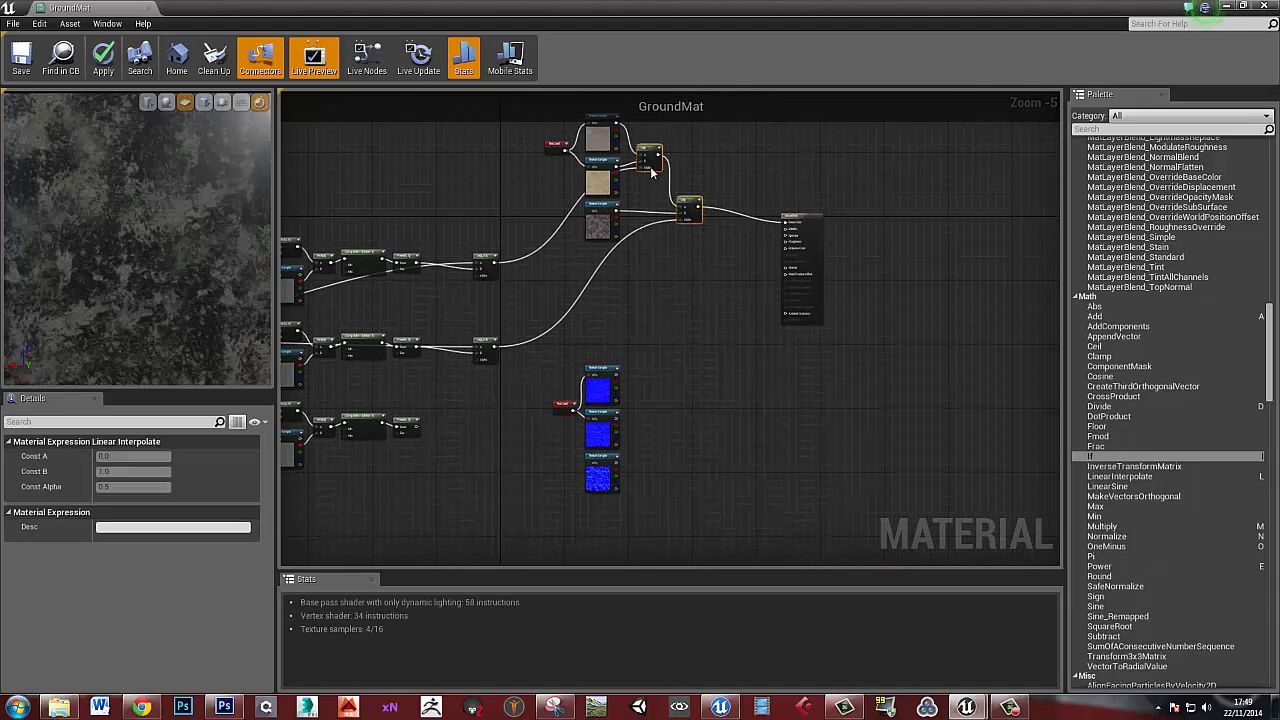
{"action": "key", "text": "ctrl+v"}
{"action": "left_click_drag", "start_coordinate": [699, 227], "coordinate": [678, 451]}
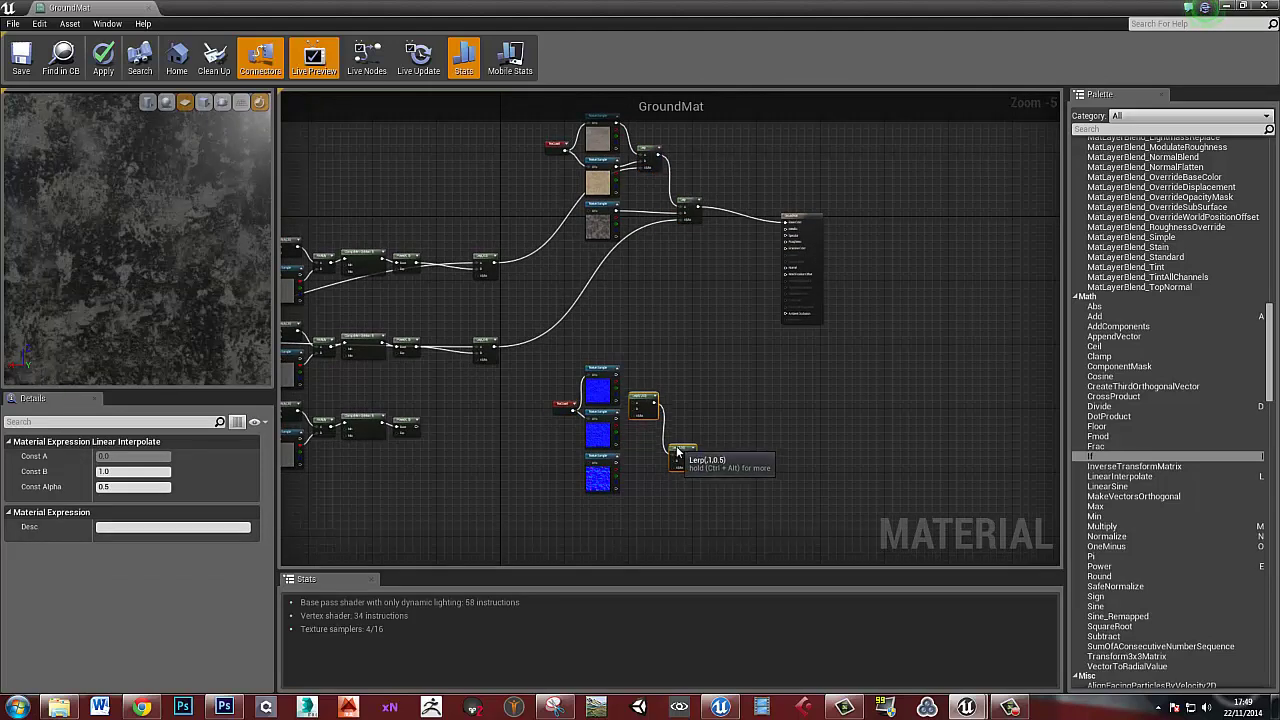
Connect the first two normal maps to A and B of the first copied Lerp, and the third to B of the second
{"action": "scroll", "coordinate": [697, 379], "scroll_direction": "up", "scroll_amount": 4}
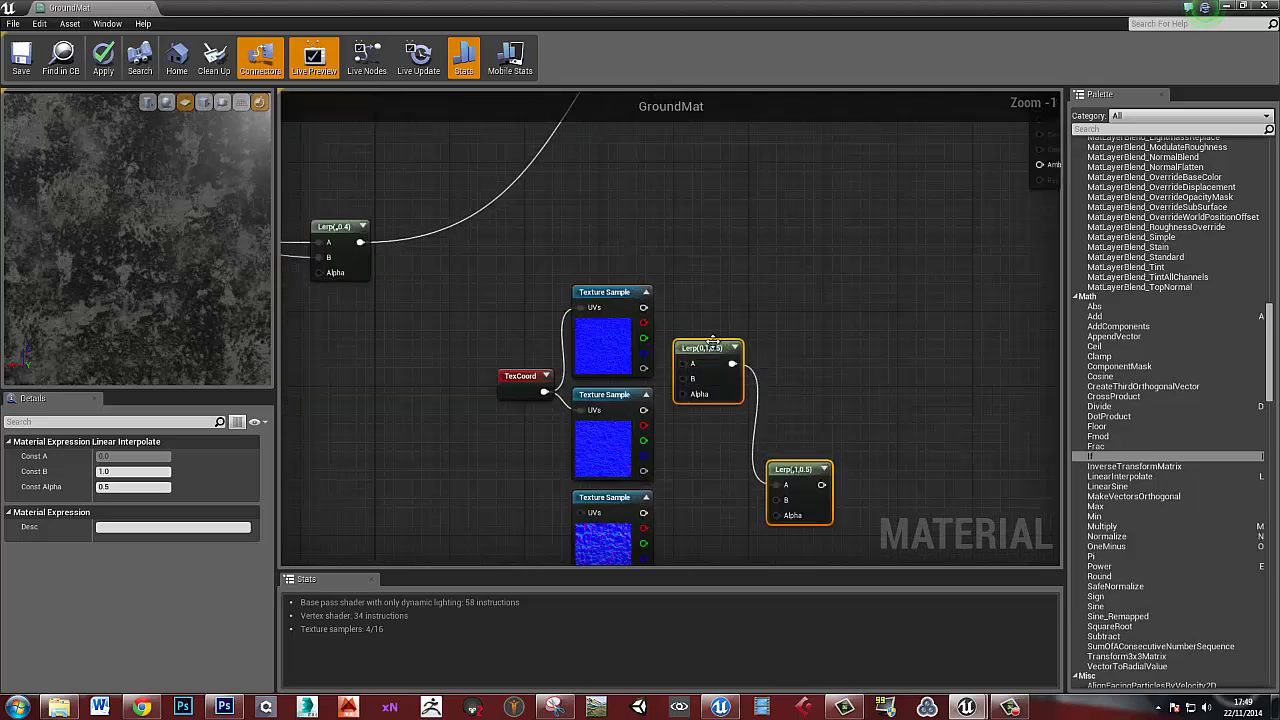
{"action": "right_click_drag", "start_coordinate": [730, 321], "coordinate": [689, 329]}
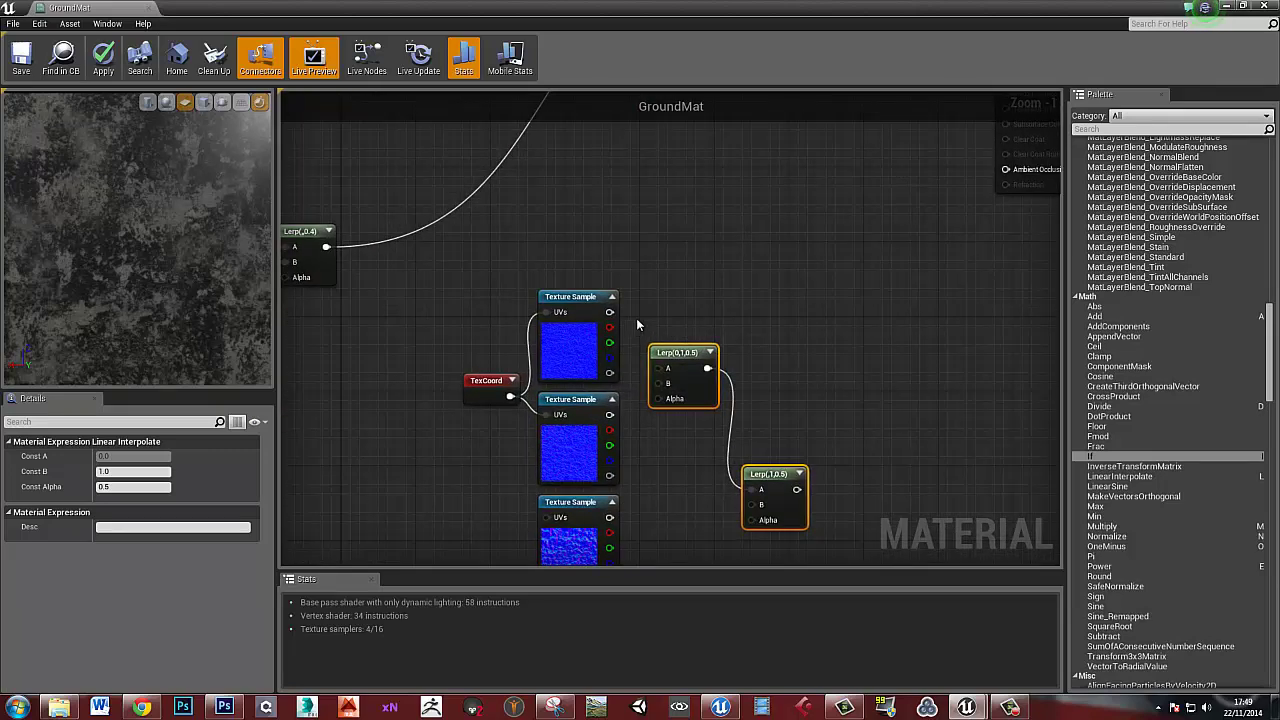
{"action": "left_click_drag", "start_coordinate": [609, 312], "coordinate": [660, 386]}
{"action": "right_click_drag", "start_coordinate": [661, 446], "coordinate": [653, 311]}
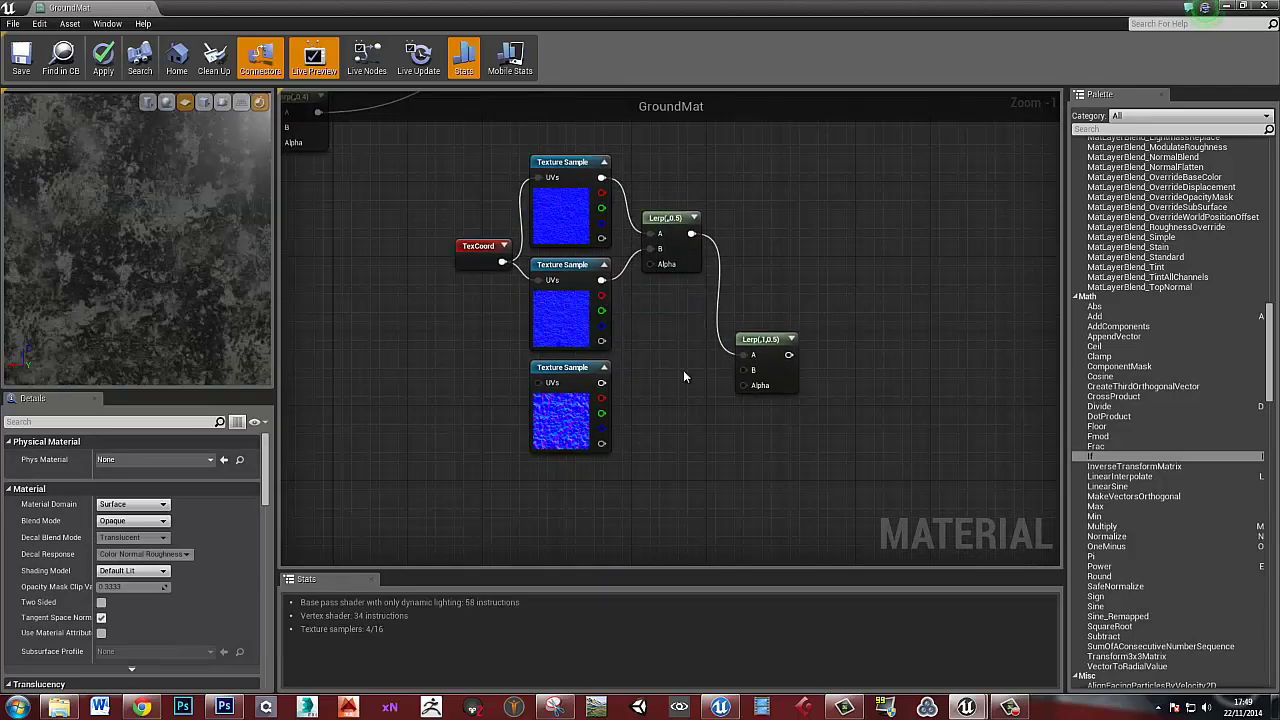
{"action": "left_click_drag", "start_coordinate": [601, 383], "coordinate": [637, 388]}
{"action": "left_click_drag", "start_coordinate": [738, 374], "coordinate": [743, 371]}
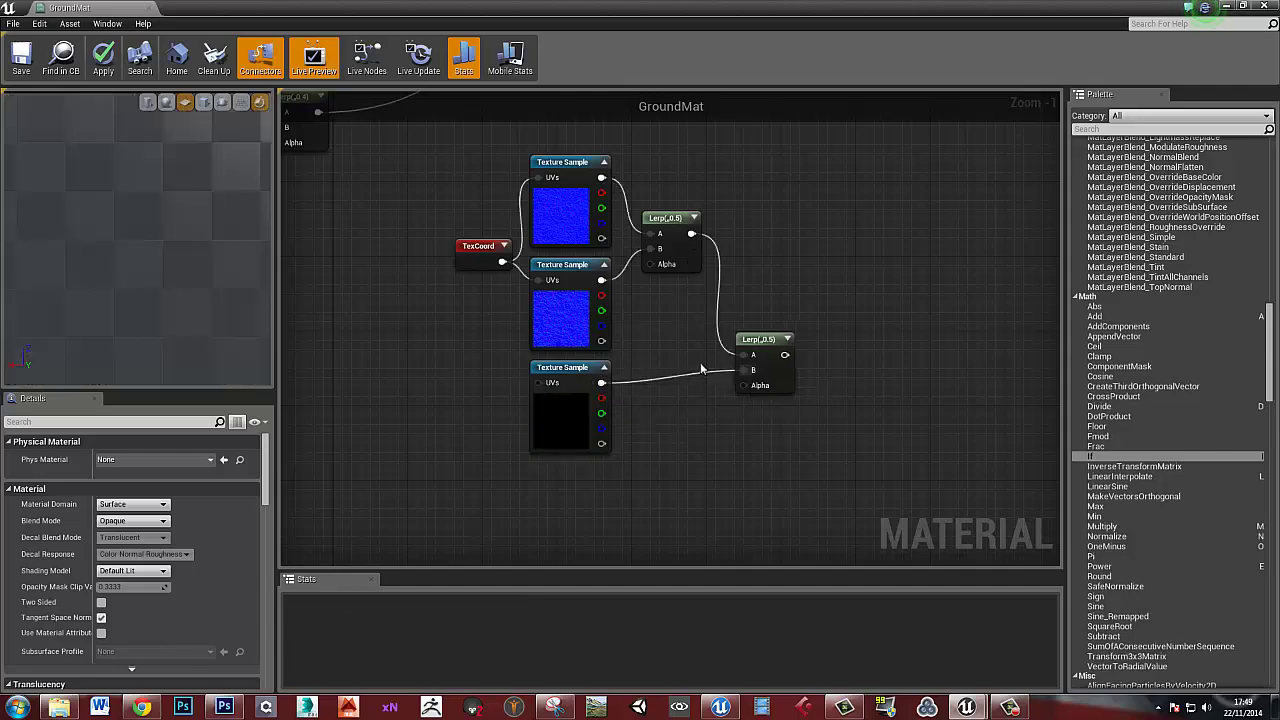
Connect the 0.2 mask Lerp to the first normal Lerp's Alpha and the 0.4 mask Lerp to the second's Alpha
{"action": "scroll", "coordinate": [772, 370], "scroll_direction": "down", "scroll_amount": 3}
{"action": "right_click_drag", "start_coordinate": [658, 355], "coordinate": [562, 390]}
{"action": "left_click_drag", "start_coordinate": [497, 311], "coordinate": [745, 457]}
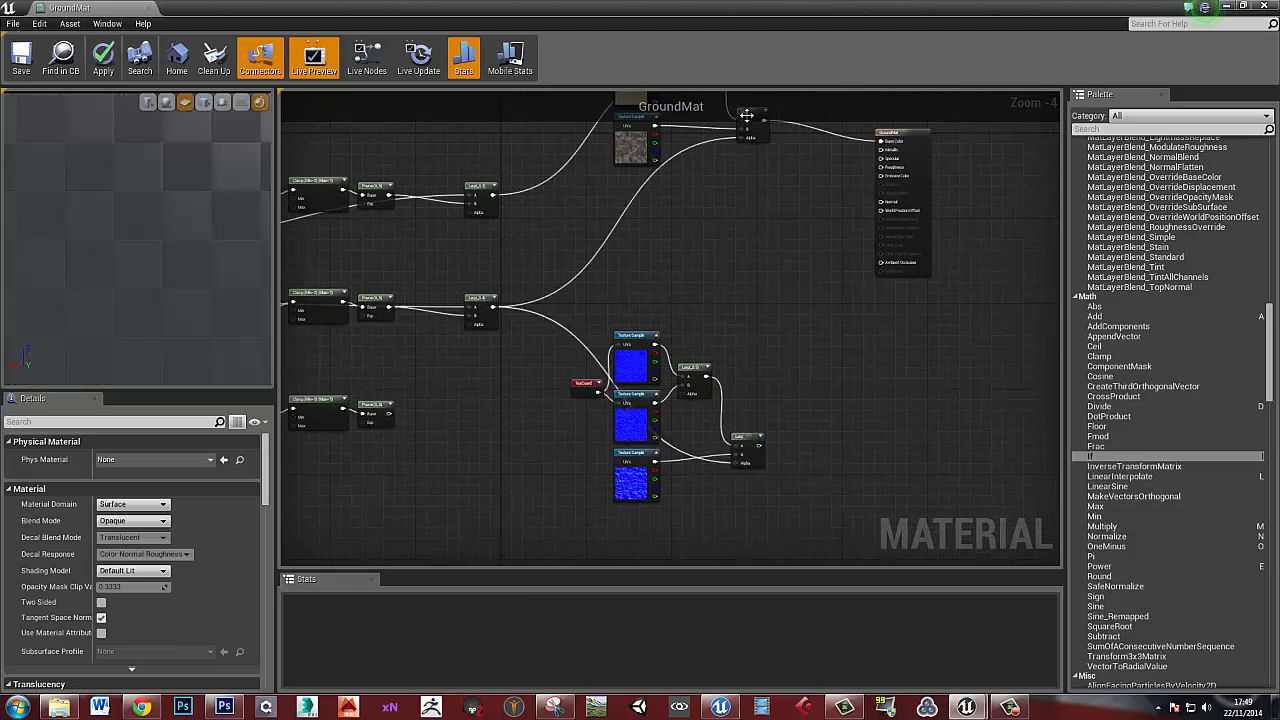
{"action": "right_click_drag", "start_coordinate": [787, 190], "coordinate": [710, 229]}
{"action": "left_click_drag", "start_coordinate": [413, 233], "coordinate": [608, 440]}
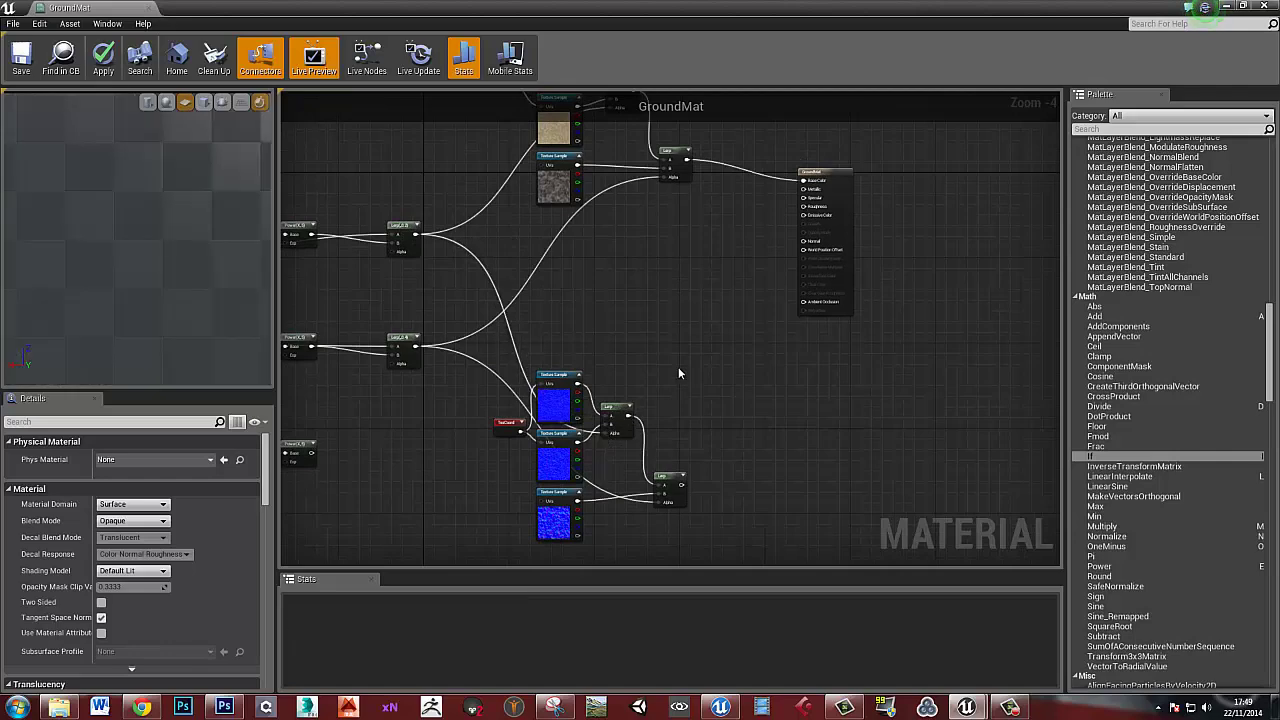
Connect the final normal Lerp to the Normal input of GroundMat and apply the material
{"action": "right_click_drag", "start_coordinate": [678, 366], "coordinate": [550, 404]}
{"action": "left_click_drag", "start_coordinate": [547, 509], "coordinate": [673, 271]}
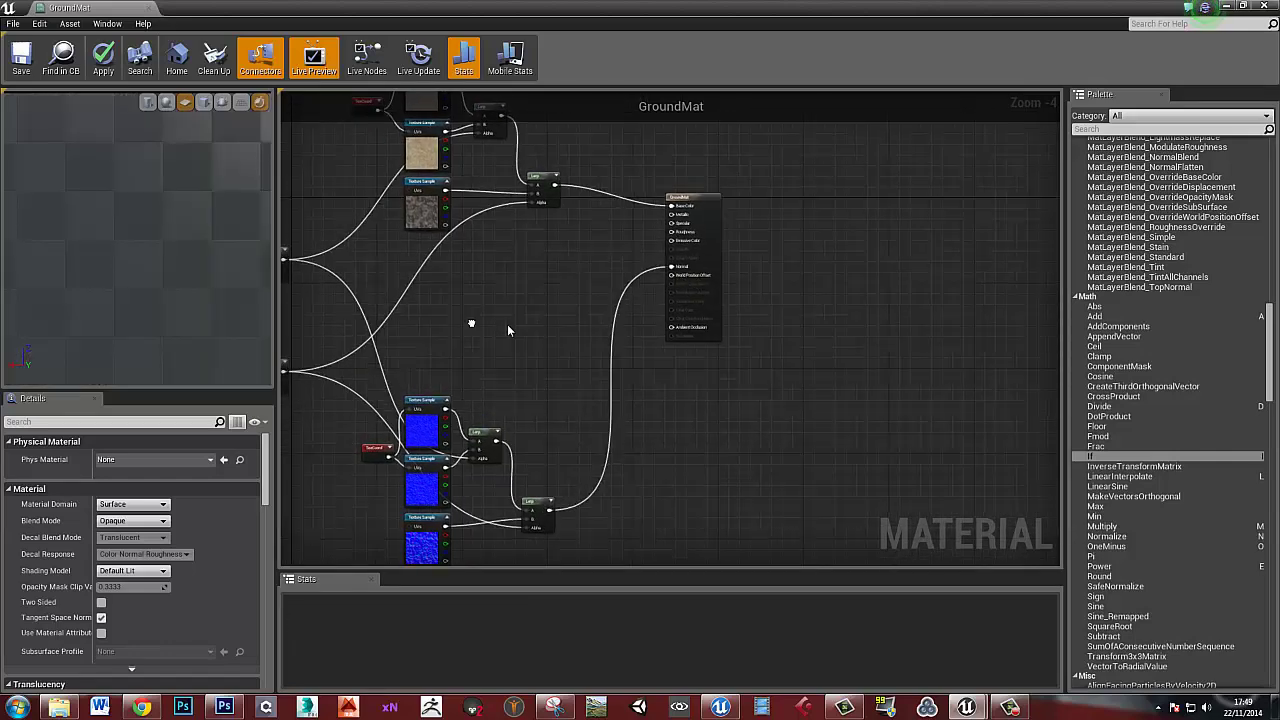
{"action": "scroll", "coordinate": [620, 240], "scroll_direction": "down", "scroll_amount": 3}
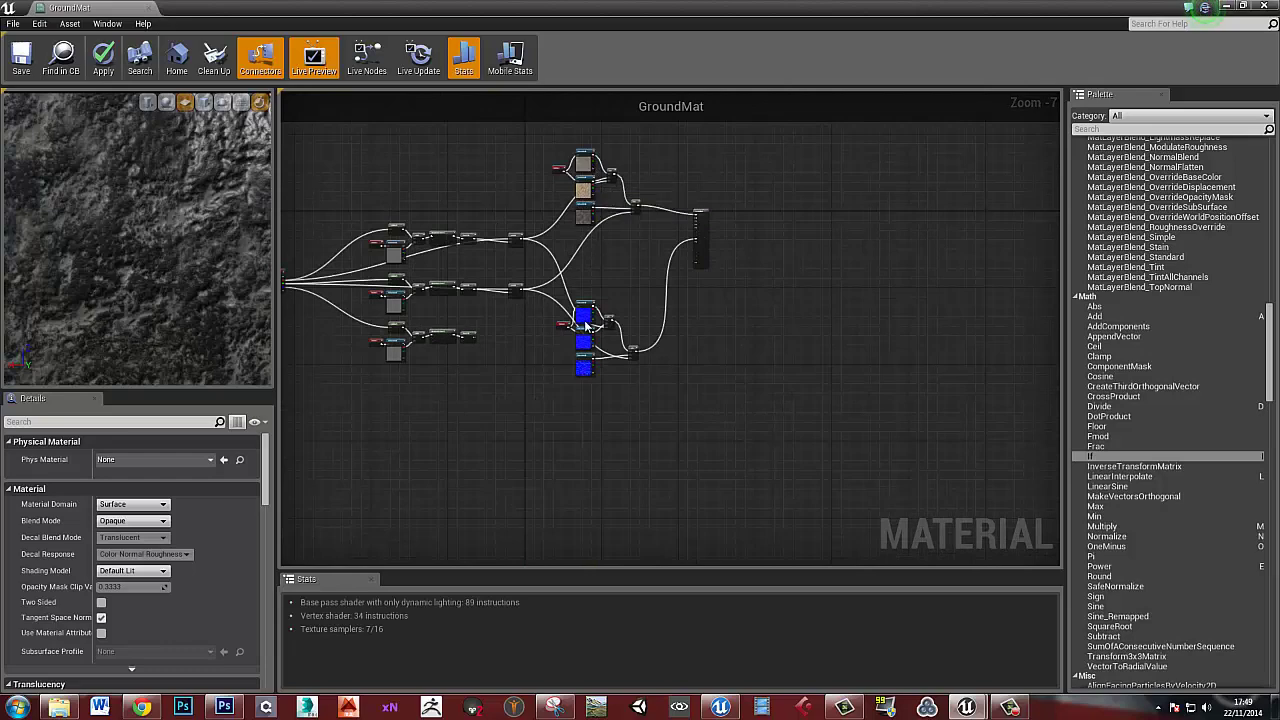
{"action": "scroll", "coordinate": [584, 320], "scroll_direction": "up", "scroll_amount": 2}
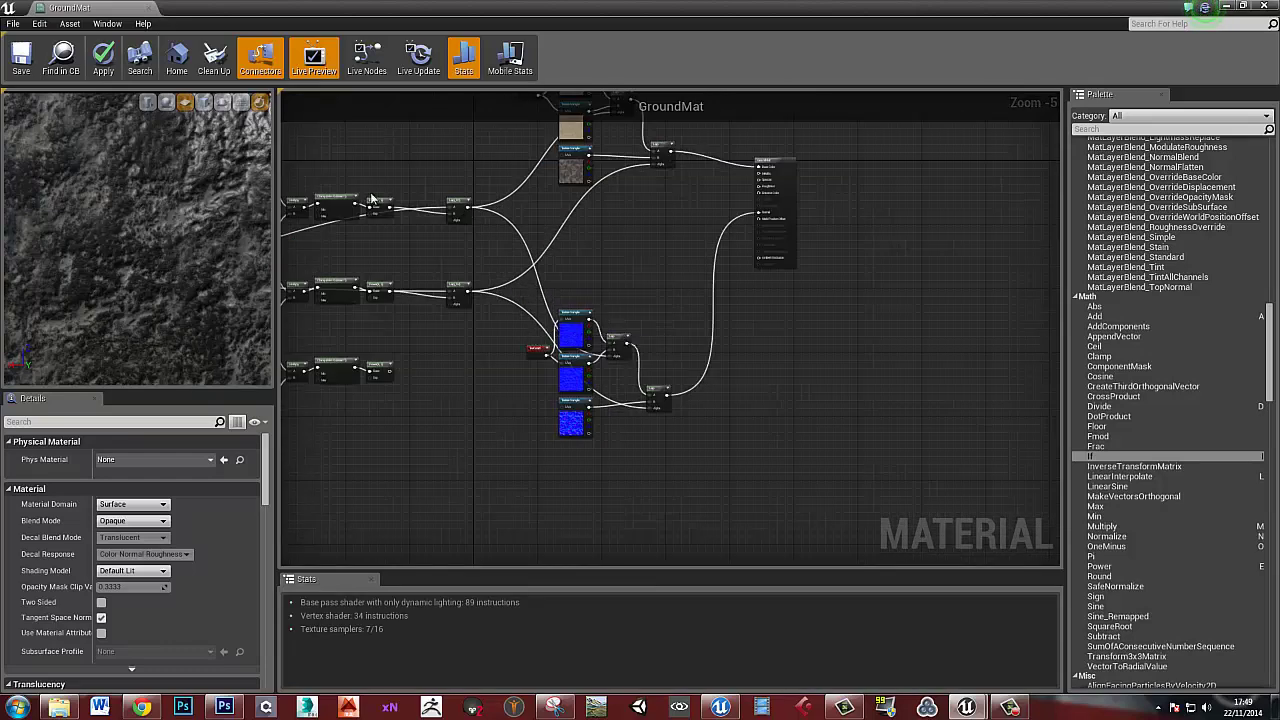
{"action": "left_click", "coordinate": [102, 62]}
Duplicate the two base color Lerp nodes again and place the copies between the diffuse and normal branches
{"action": "right_click_drag", "start_coordinate": [650, 278], "coordinate": [665, 353]}
{"action": "left_click_drag", "start_coordinate": [720, 322], "coordinate": [685, 254]}
{"action": "key", "text": "ctrl+w"}
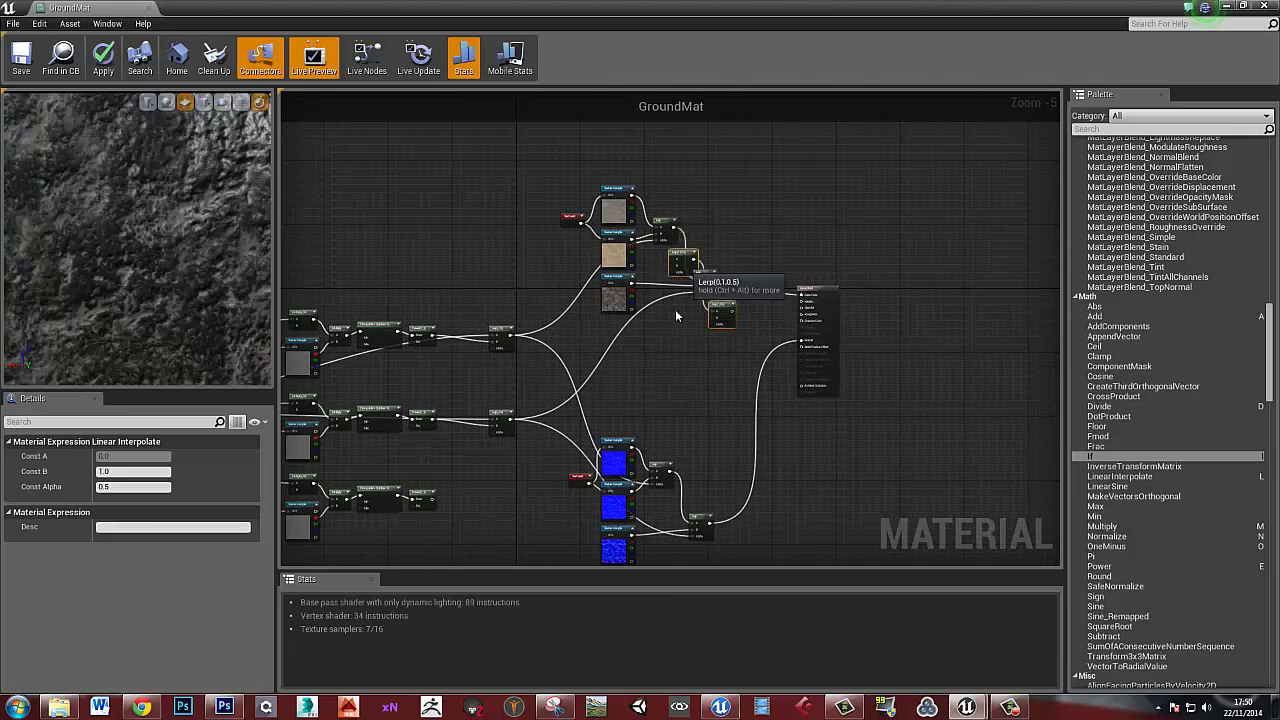
{"action": "left_click_drag", "start_coordinate": [676, 316], "coordinate": [676, 355]}
Connect the alpha outputs of the first two concrete diffuse samples to A and B of the first new Lerp
{"action": "scroll", "coordinate": [660, 335], "scroll_direction": "up", "scroll_amount": 3}
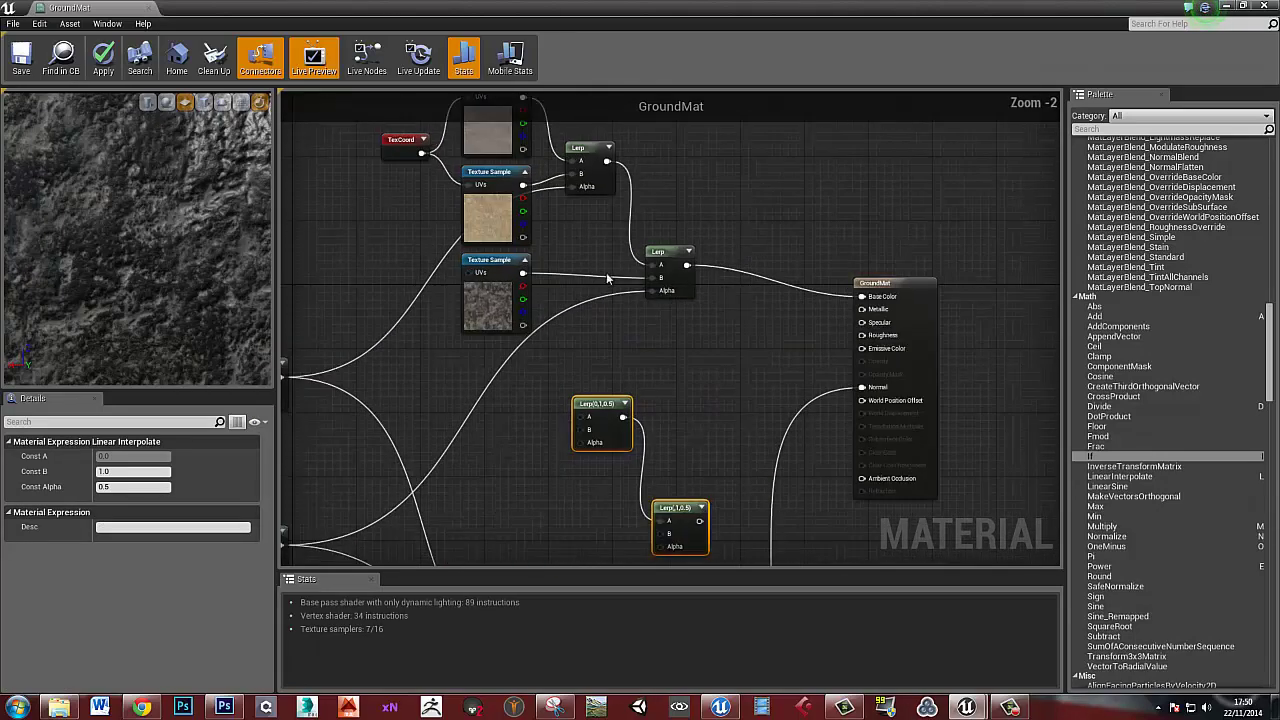
{"action": "right_click_drag", "start_coordinate": [540, 192], "coordinate": [560, 220]}
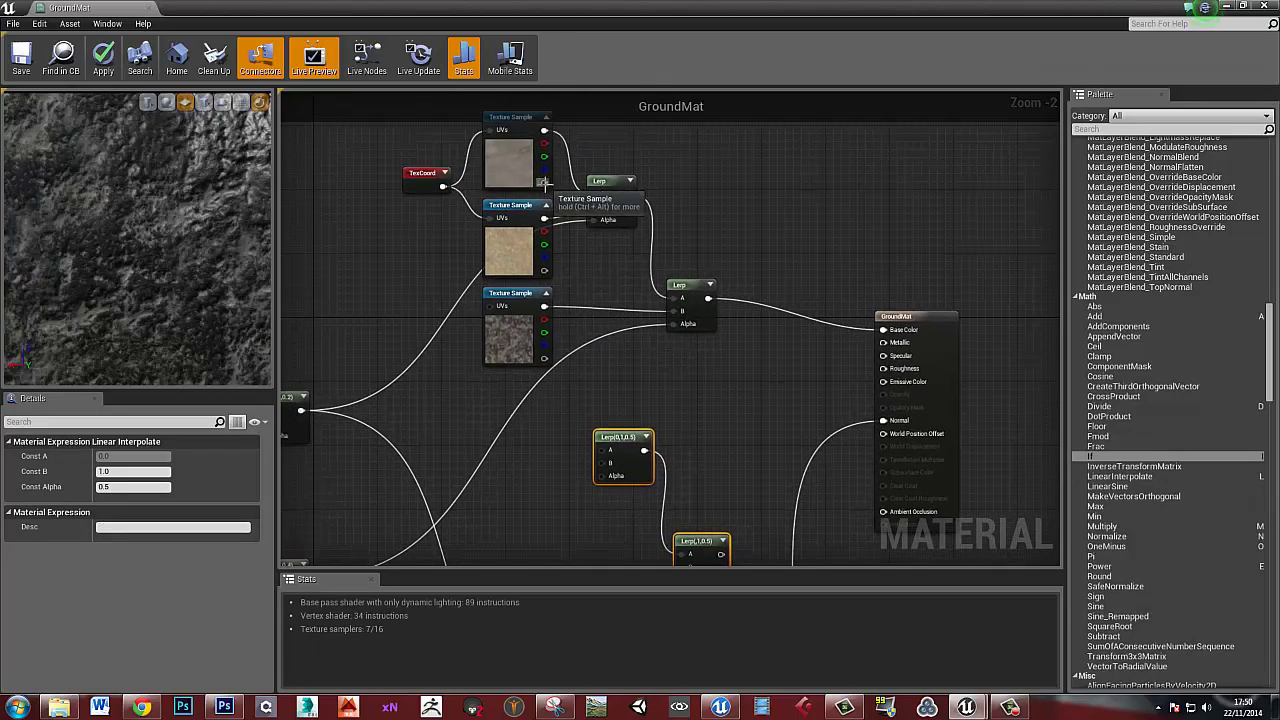
{"action": "left_click_drag", "start_coordinate": [544, 182], "coordinate": [605, 458]}
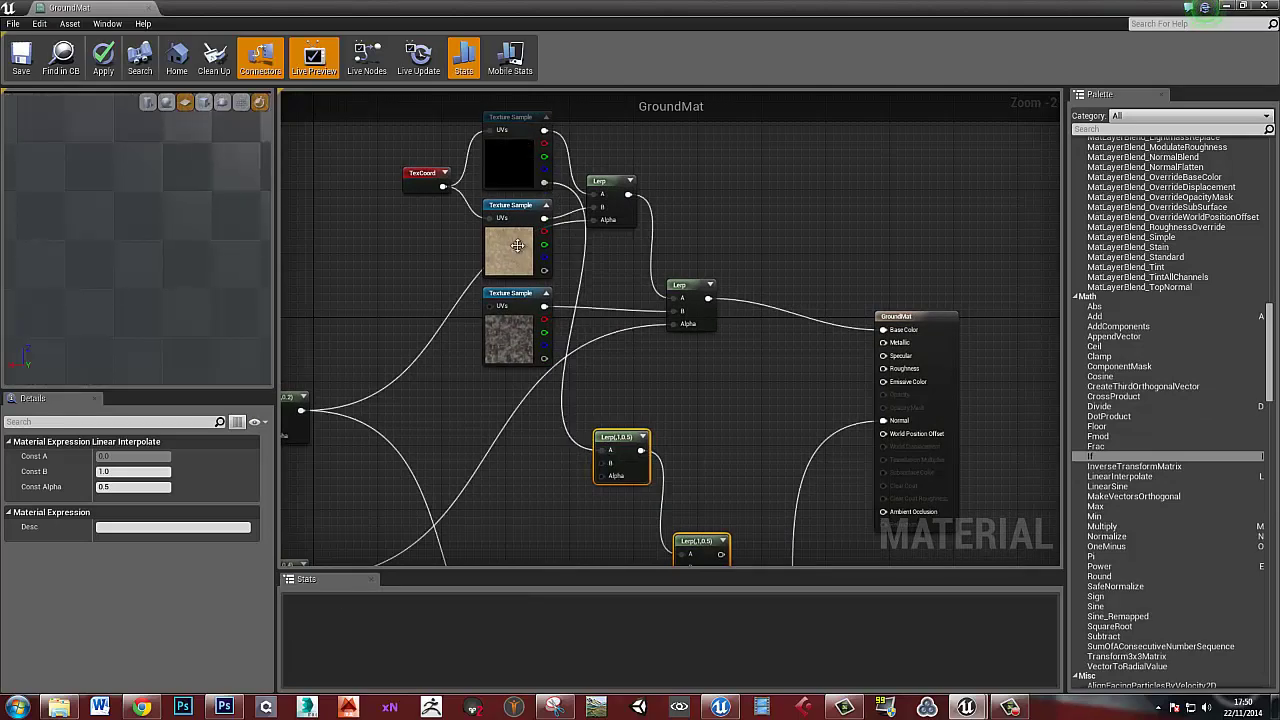
{"action": "key", "text": "ctrl+z"}
{"action": "left_click_drag", "start_coordinate": [544, 270], "coordinate": [602, 450]}
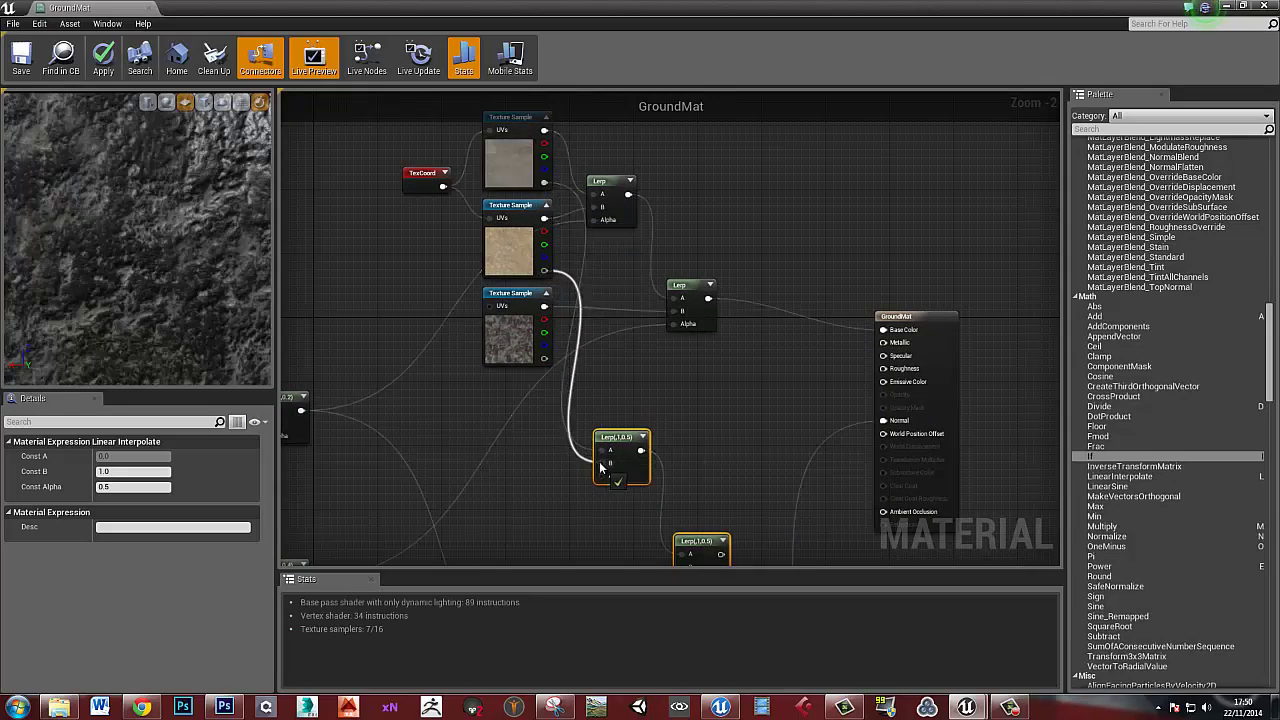
{"action": "right_click_drag", "start_coordinate": [636, 366], "coordinate": [705, 262]}
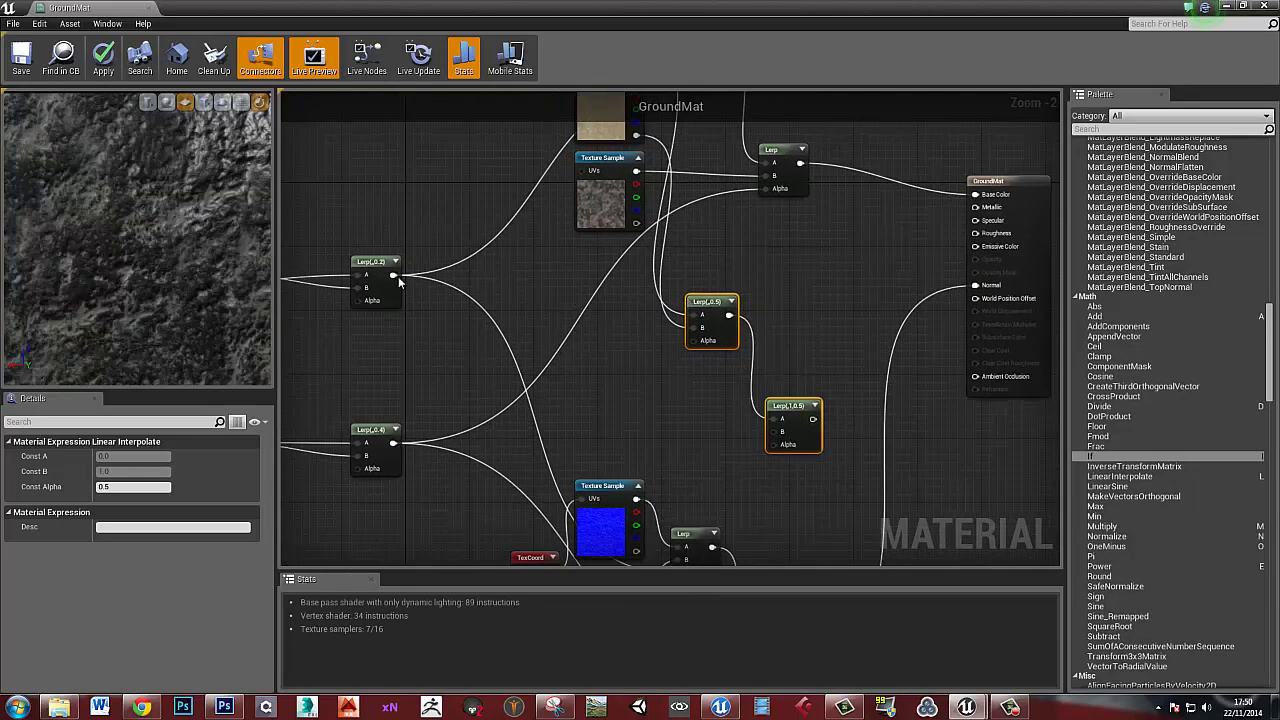
Drive the Alpha inputs of the two new Lerps with the 0.2 and 0.4 mask Lerps respectively
{"action": "left_click_drag", "start_coordinate": [398, 282], "coordinate": [692, 341]}
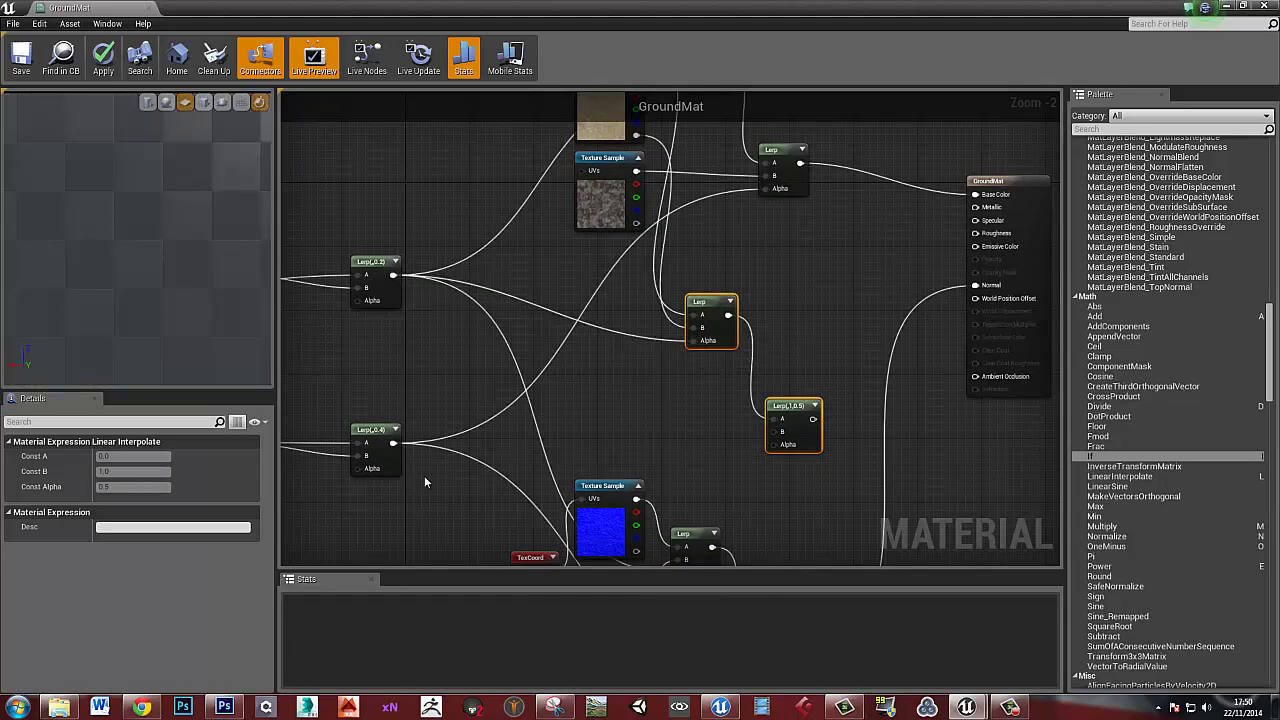
{"action": "left_click_drag", "start_coordinate": [393, 443], "coordinate": [772, 445]}
Connect the moldy texture's alpha to B of the last Lerp, link that Lerp to Roughness, and apply the material
{"action": "right_click_drag", "start_coordinate": [811, 373], "coordinate": [748, 374]}
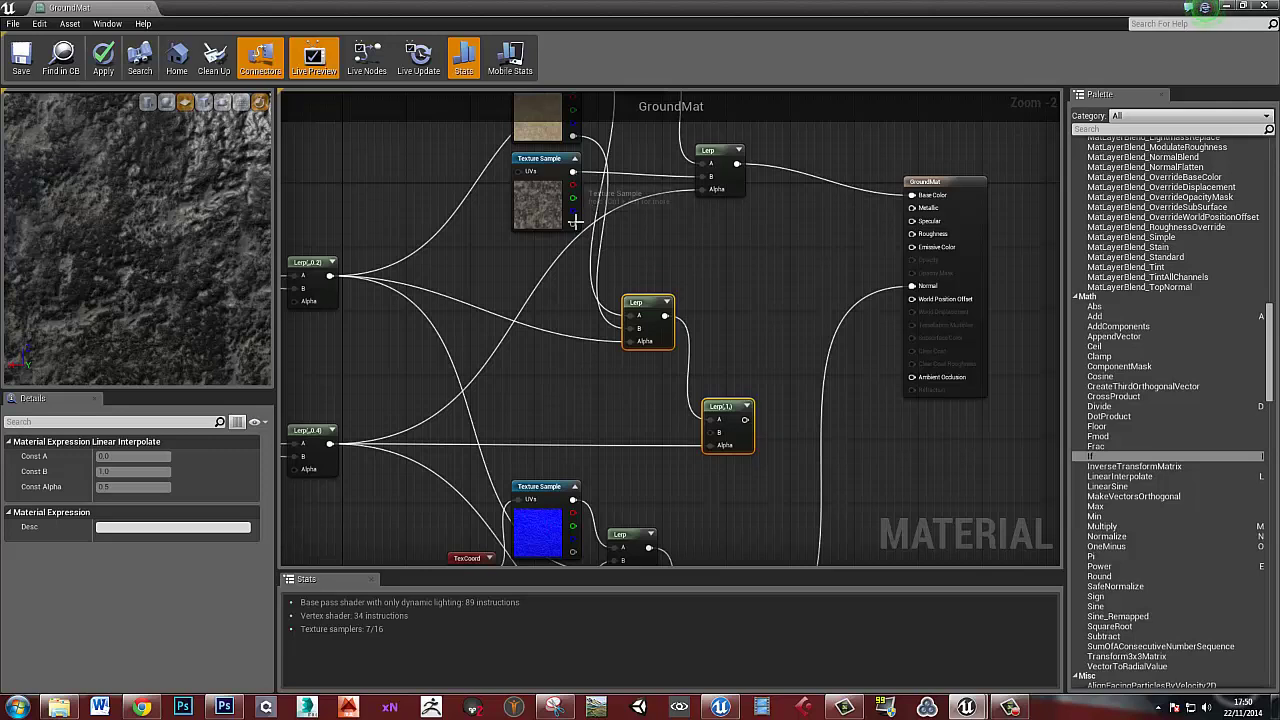
{"action": "left_click_drag", "start_coordinate": [575, 222], "coordinate": [913, 236]}
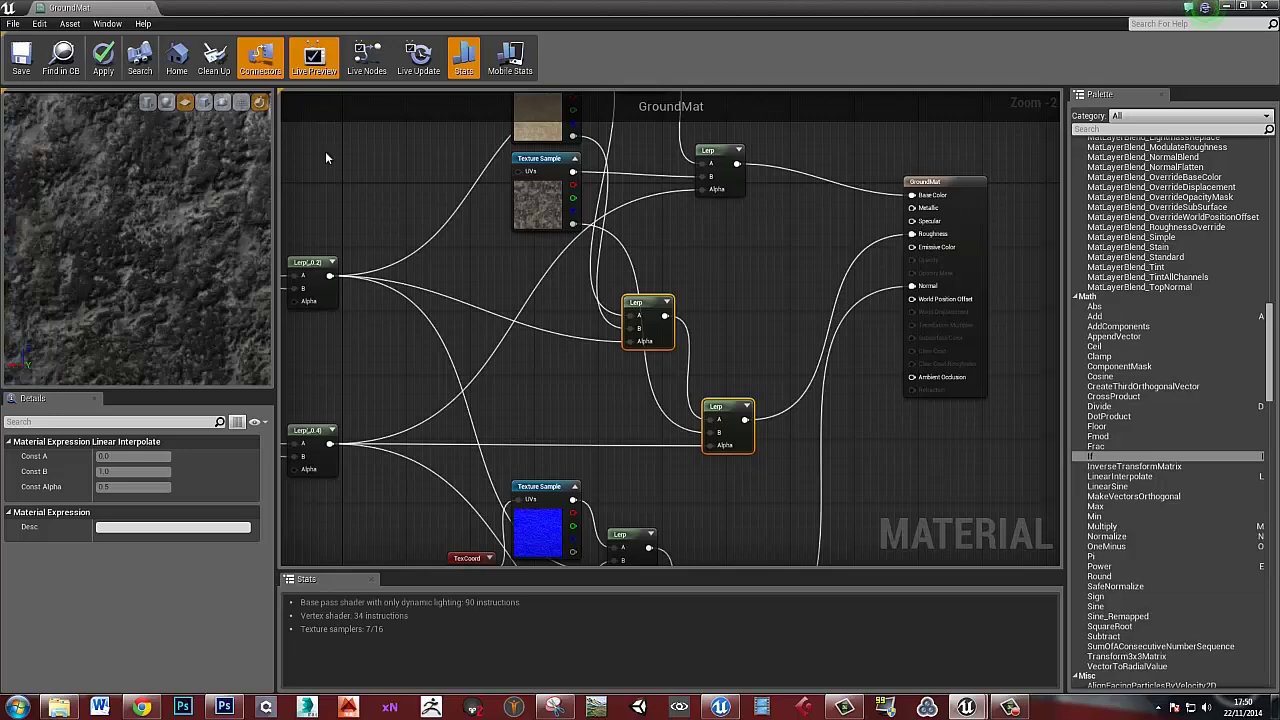
{"action": "left_click", "coordinate": [110, 58]}
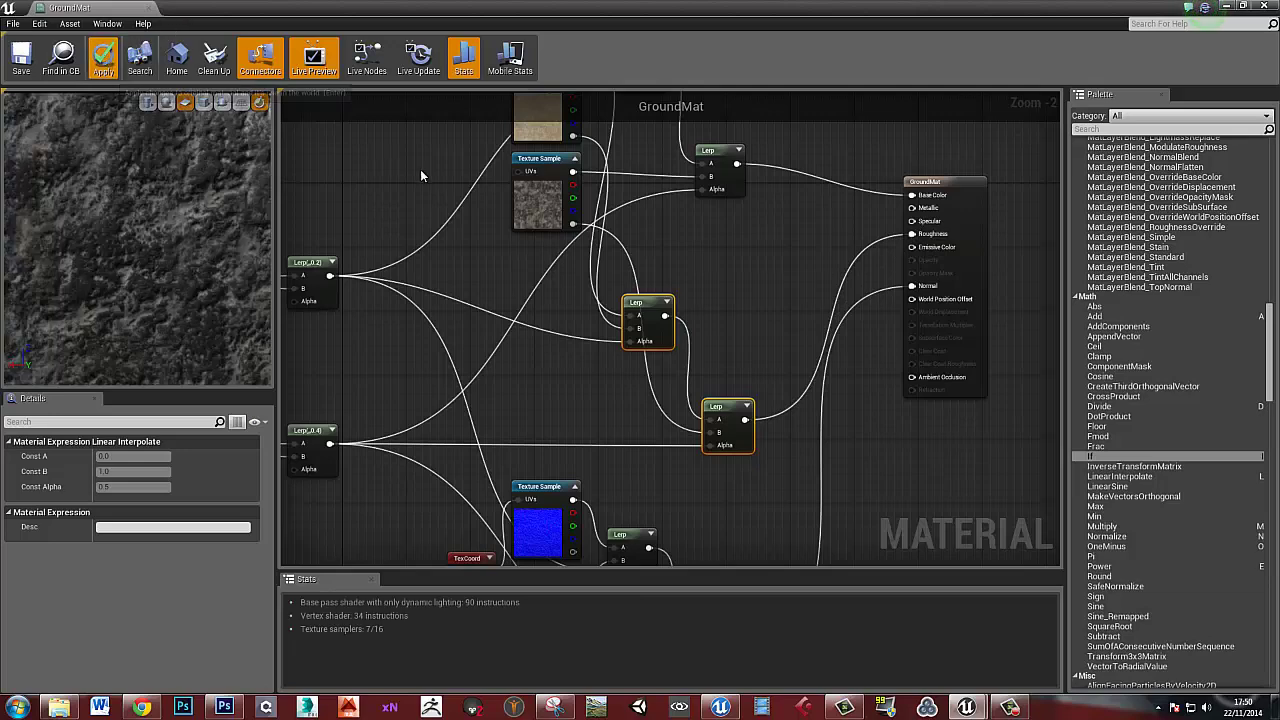
Return to the level and examine the painted floor's normal and roughness response from several angles
{"action": "left_click_drag", "start_coordinate": [366, 10], "coordinate": [509, 71]}
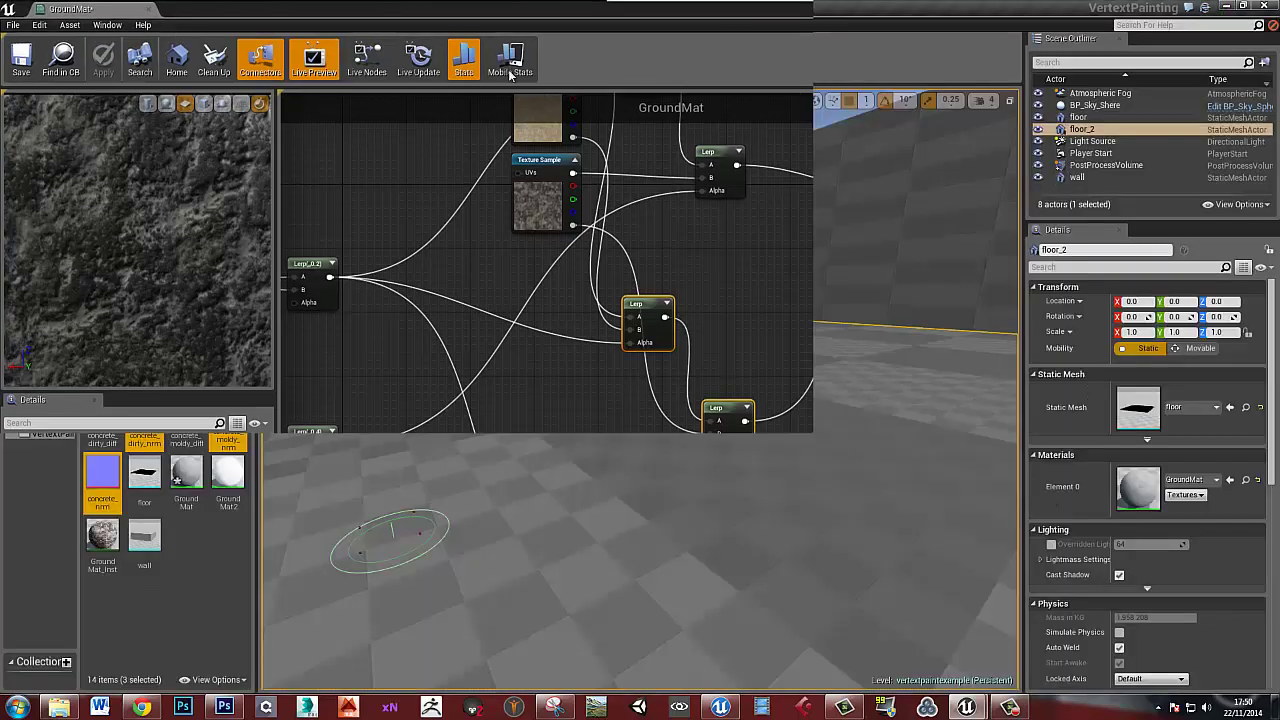
{"action": "mouse_move", "coordinate": [617, 450]}
{"action": "right_mouse_down"}
{"action": "mouse_move", "coordinate": [706, 458]}
{"action": "mouse_move", "coordinate": [566, 446]}
{"action": "mouse_move", "coordinate": [610, 458]}
{"action": "mouse_move", "coordinate": [571, 457]}
{"action": "mouse_move", "coordinate": [800, 448]}
{"action": "mouse_move", "coordinate": [50, 358]}
{"action": "mouse_move", "coordinate": [5, 430]}
{"action": "right_mouse_up"}
{"action": "key", "text": "w"}
{"action": "key", "text": "w"}
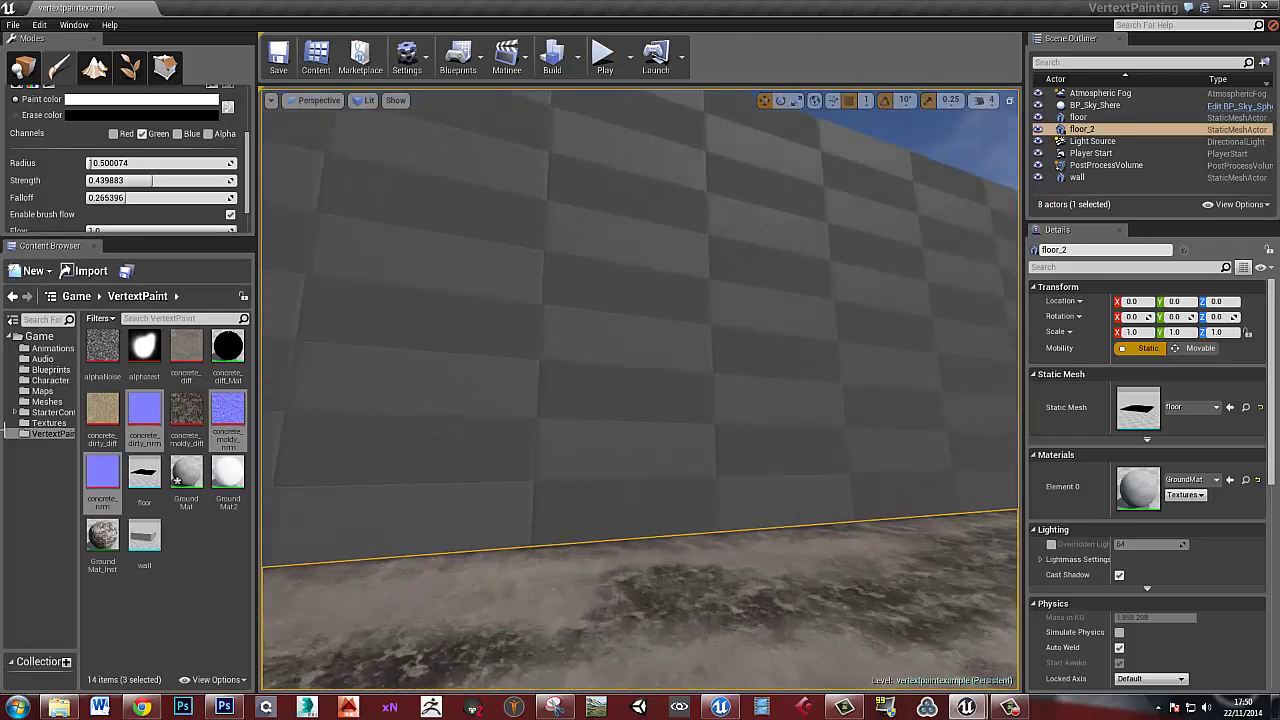
{"action": "right_click_drag", "start_coordinate": [590, 420], "coordinate": [821, 361]}
{"action": "key", "text": "s"}
{"action": "key", "text": "w"}
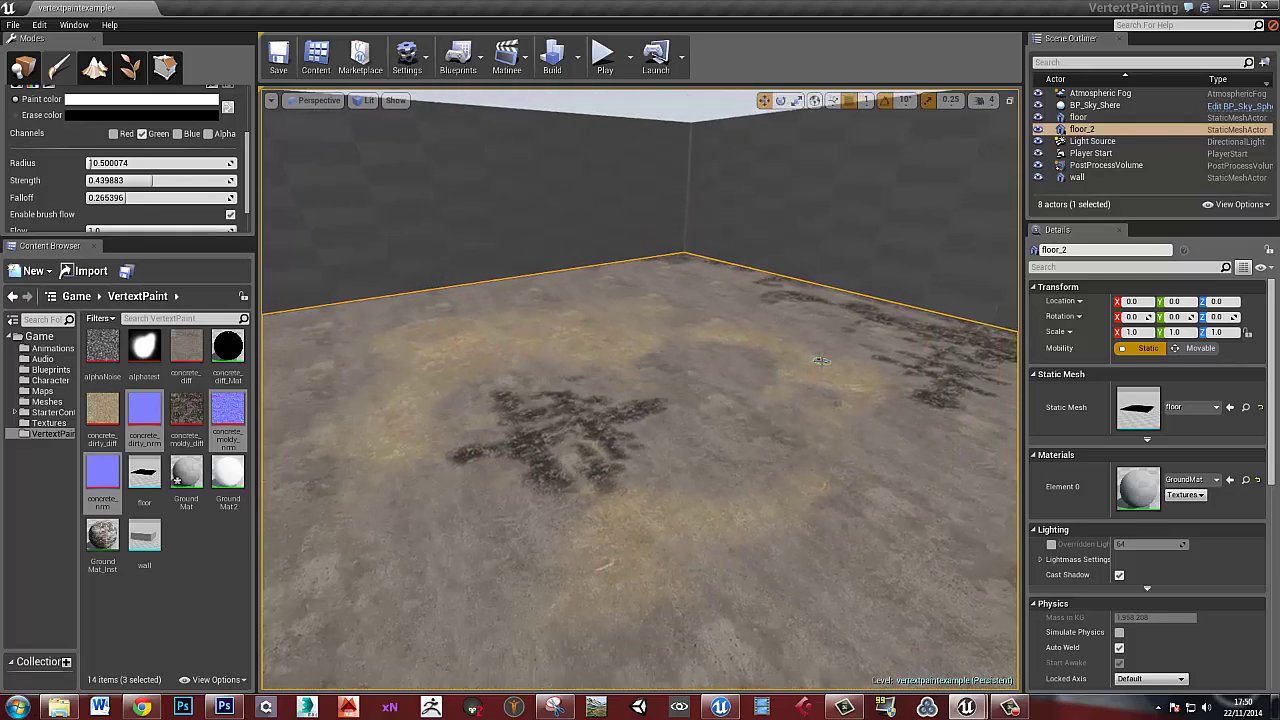
{"action": "left_click", "coordinate": [214, 586]}
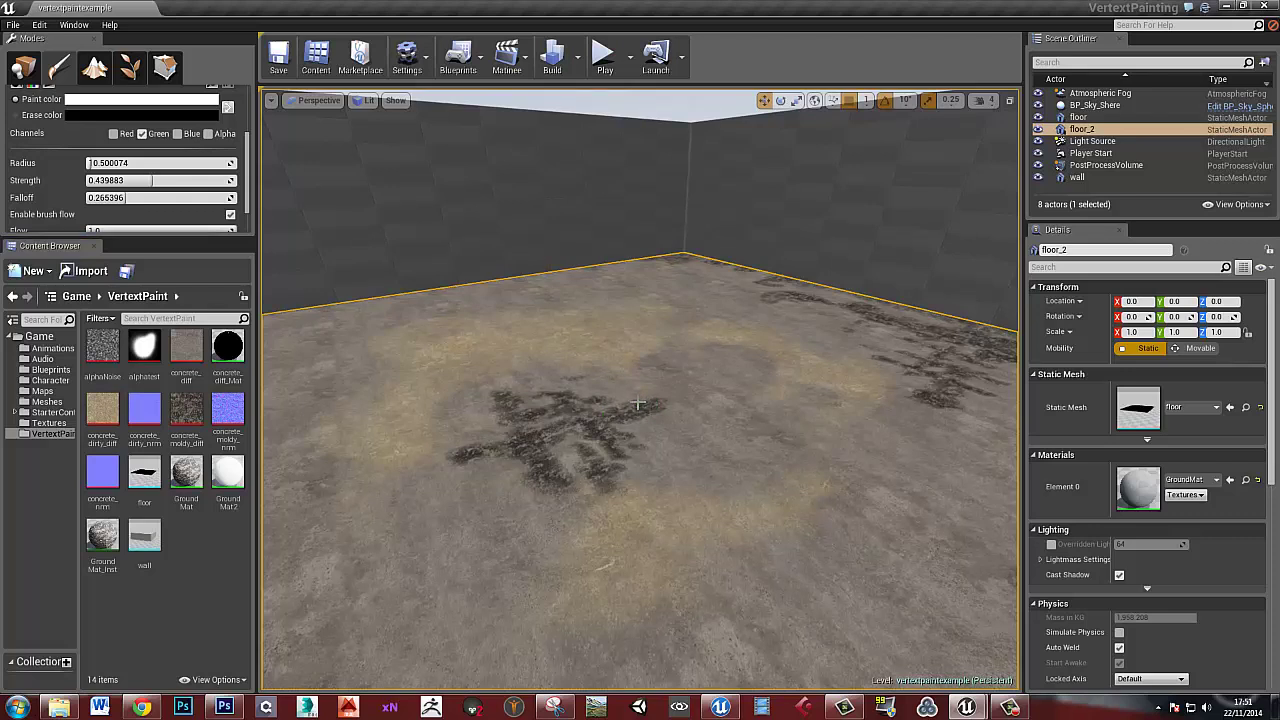
{"action": "mouse_move", "coordinate": [638, 404]}
{"action": "right_mouse_down"}
{"action": "mouse_move", "coordinate": [680, 400]}
{"action": "mouse_move", "coordinate": [637, 371]}
{"action": "mouse_move", "coordinate": [509, 416]}
{"action": "mouse_move", "coordinate": [628, 385]}
{"action": "mouse_move", "coordinate": [650, 389]}
{"action": "mouse_move", "coordinate": [600, 395]}
{"action": "mouse_move", "coordinate": [800, 420]}
{"action": "right_mouse_up"}
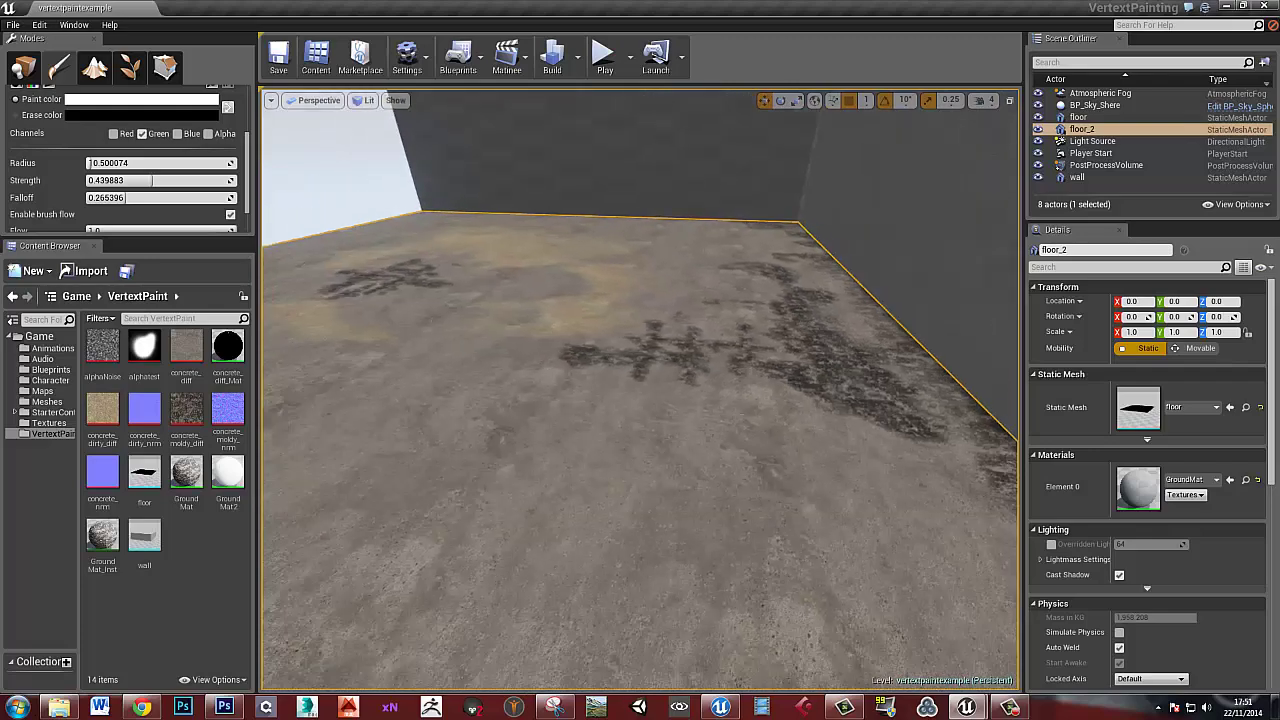
{"action": "right_click_drag", "start_coordinate": [700, 410], "coordinate": [768, 367]}
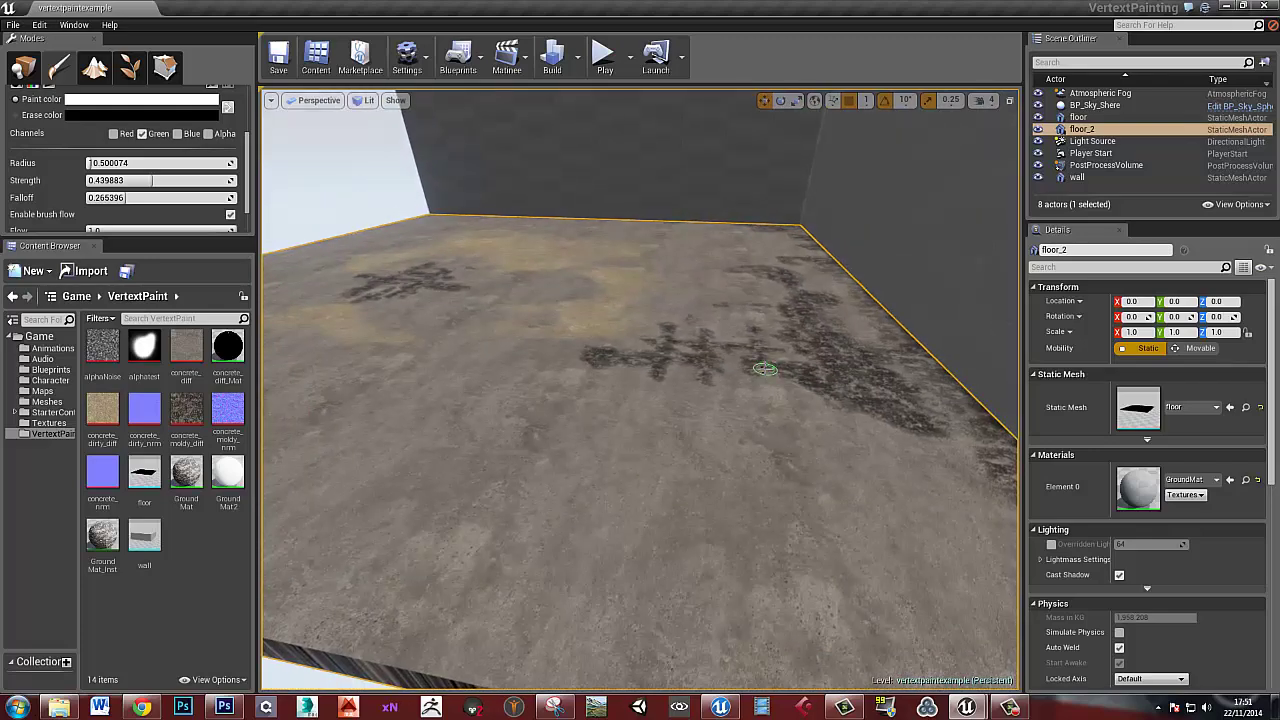